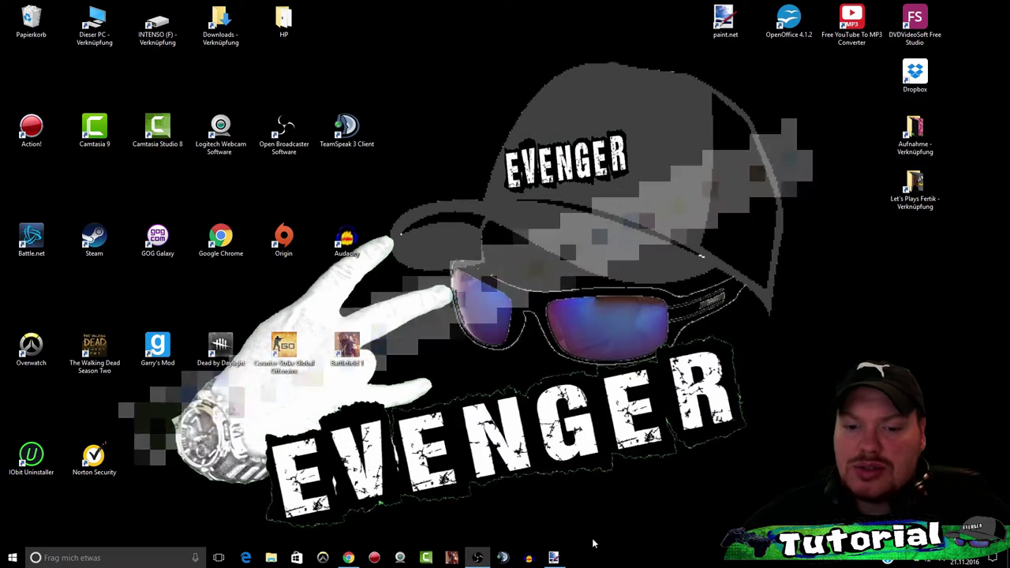
Step: Bring up Chrome and switch to the 'Paint.NET - Download' tab
{"action": "left_click", "coordinate": [348, 558]}
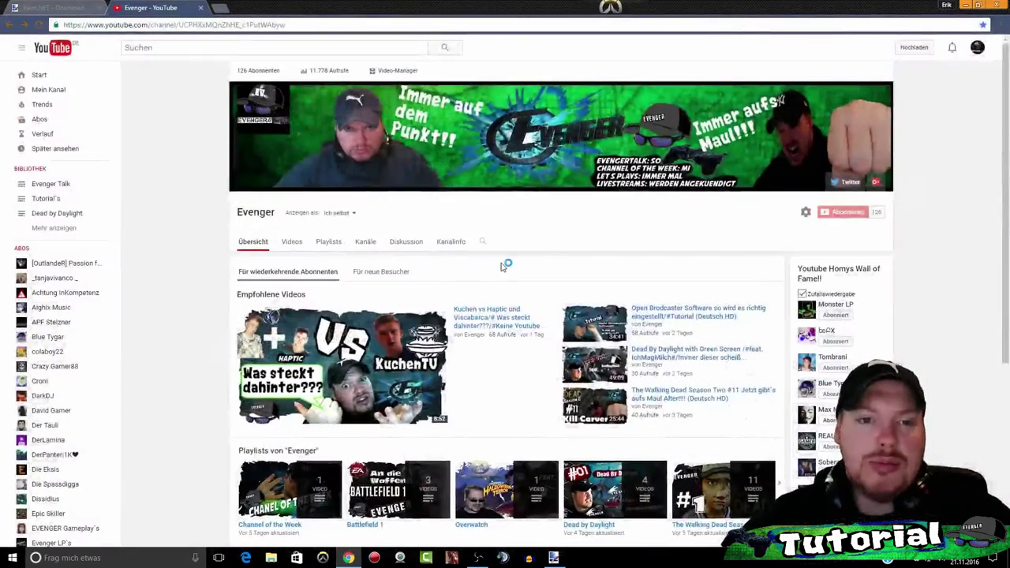
{"action": "mouse_move", "coordinate": [584, 187]}
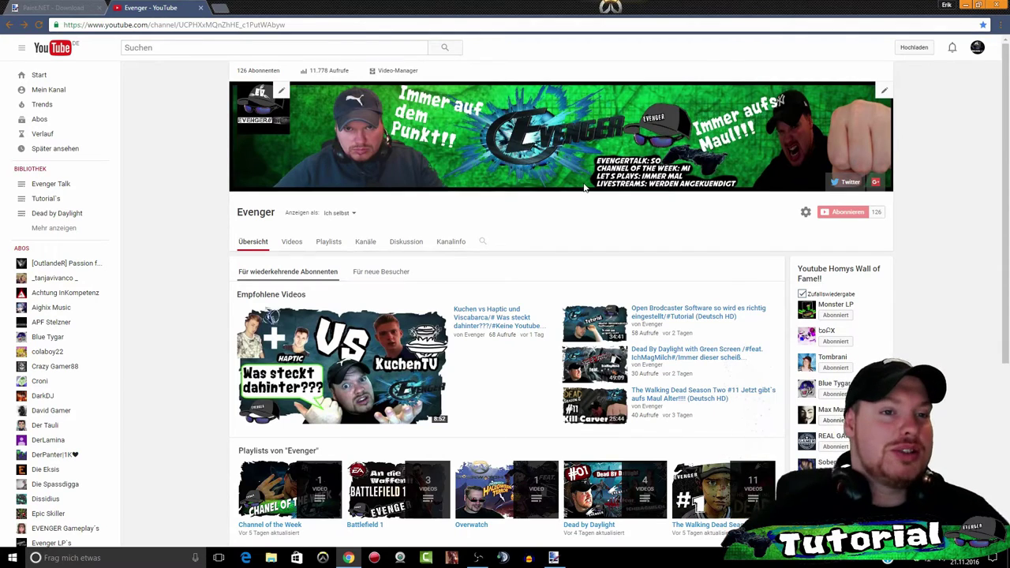
{"action": "left_click", "coordinate": [23, 10]}
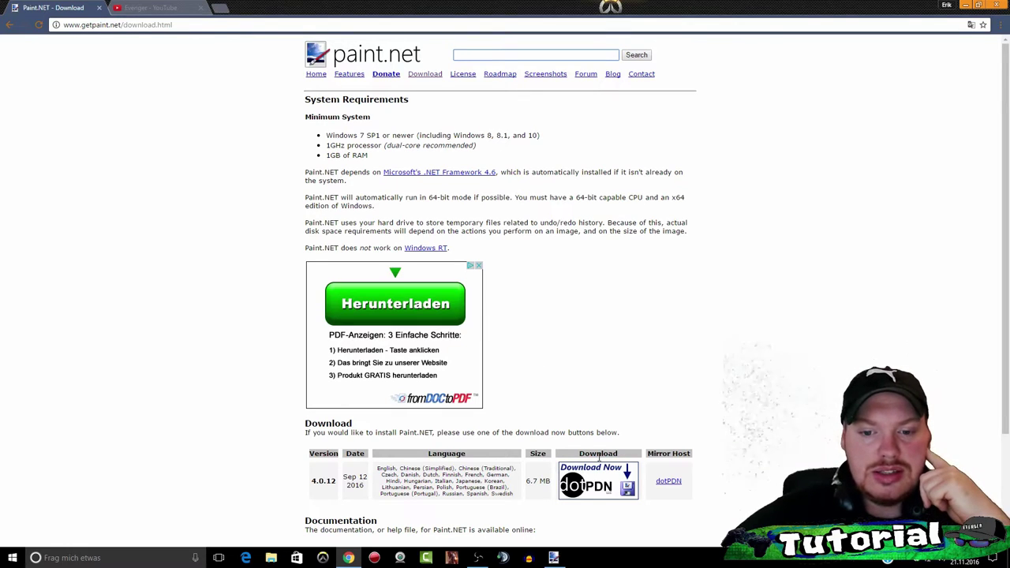
Step: Download the paint.net 4.0.12 installer zip through dotPDN's Download Now link
{"action": "left_click", "coordinate": [598, 480]}
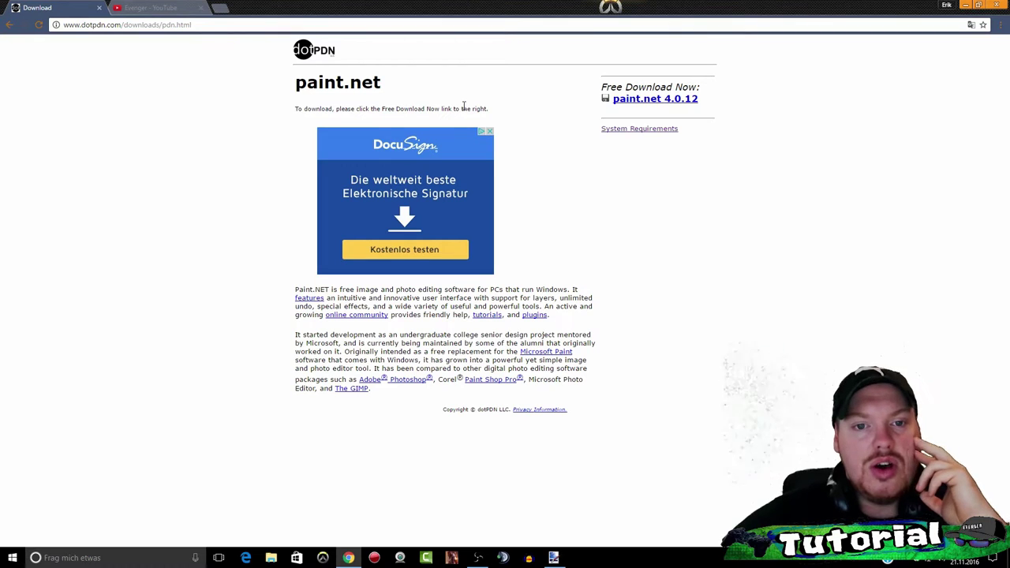
{"action": "left_click", "coordinate": [654, 102]}
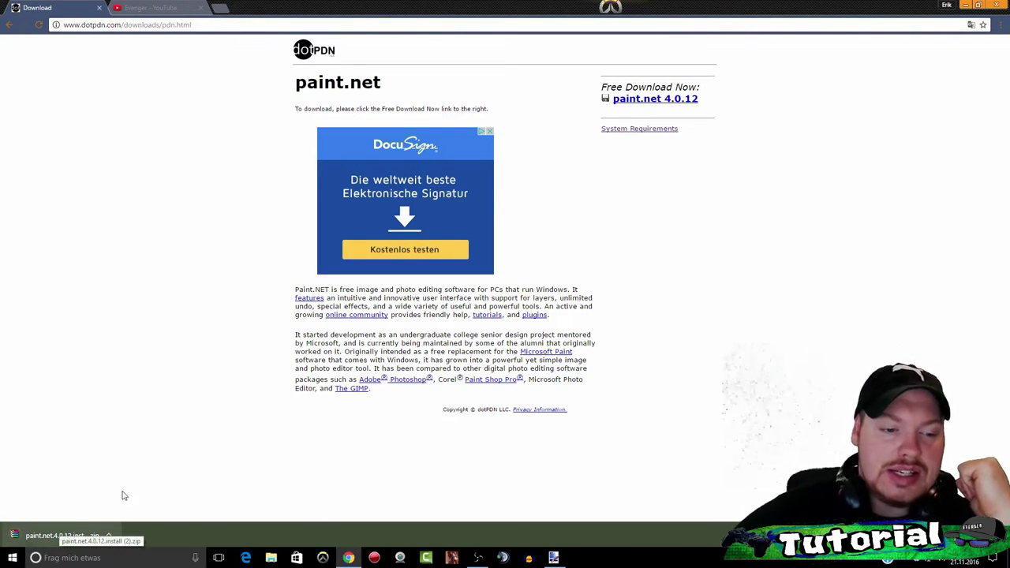
Step: Search 'winrar 64 bit', download winrar-x64-540d.exe from winrar.de, then close the tab
{"action": "left_click", "coordinate": [227, 8]}
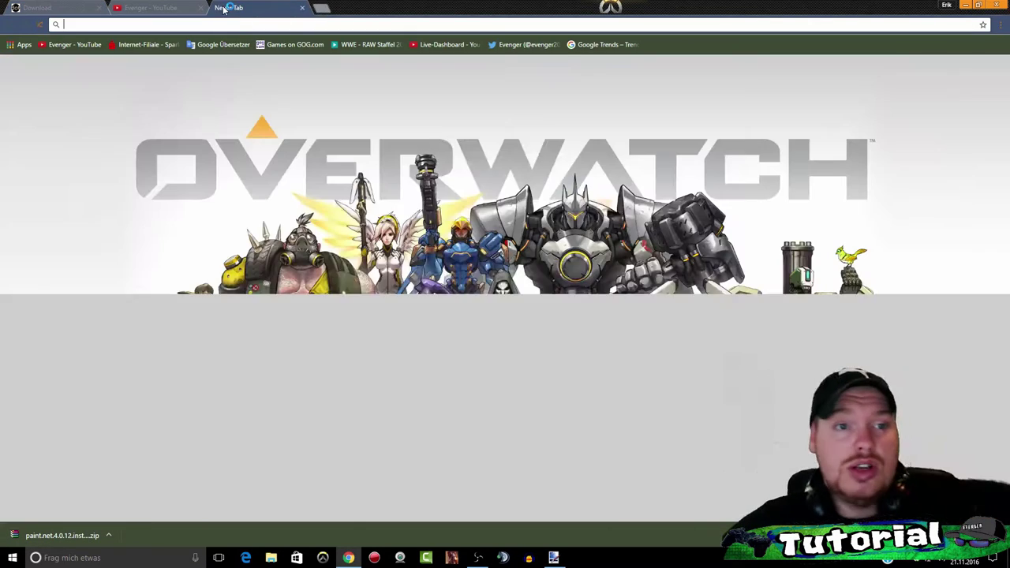
{"action": "left_click", "coordinate": [351, 216]}
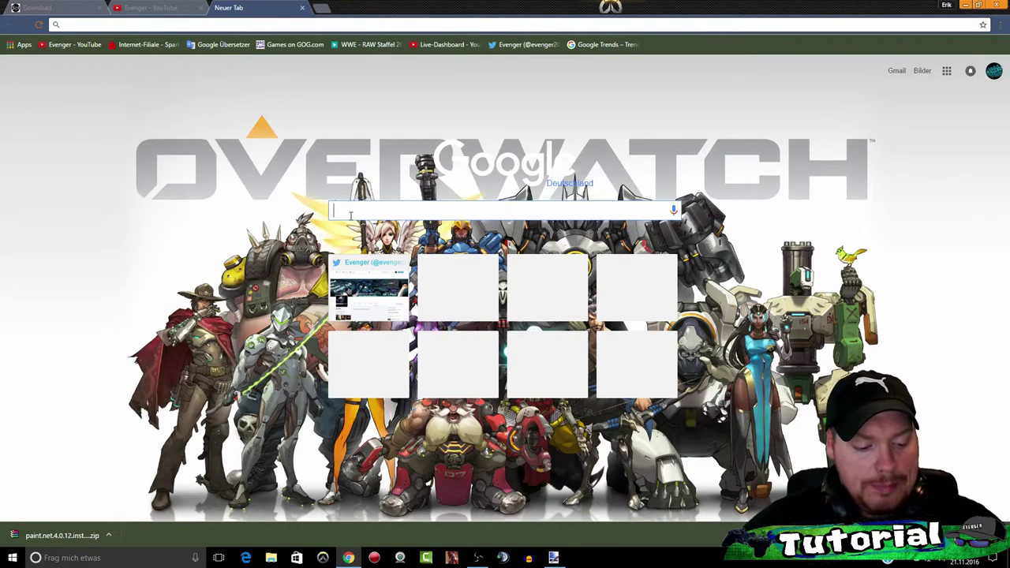
{"action": "type", "text": "Winra"}
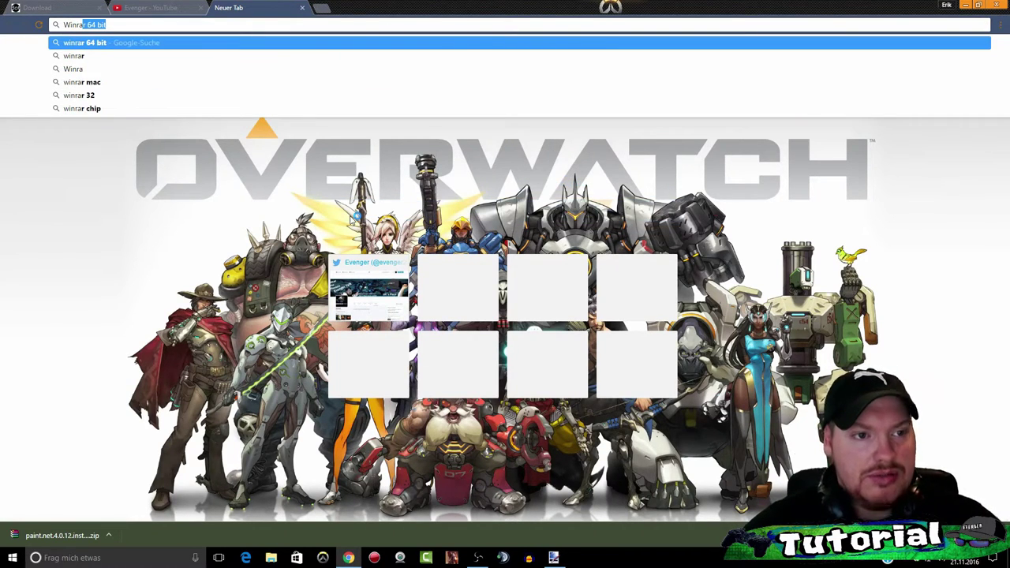
{"action": "key", "text": "Return"}
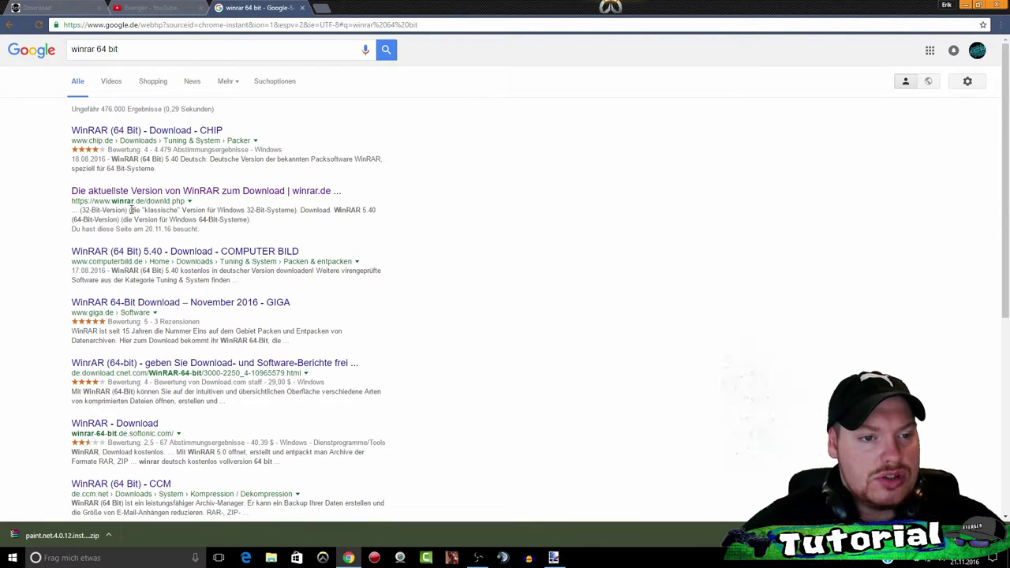
{"action": "left_click", "coordinate": [166, 192]}
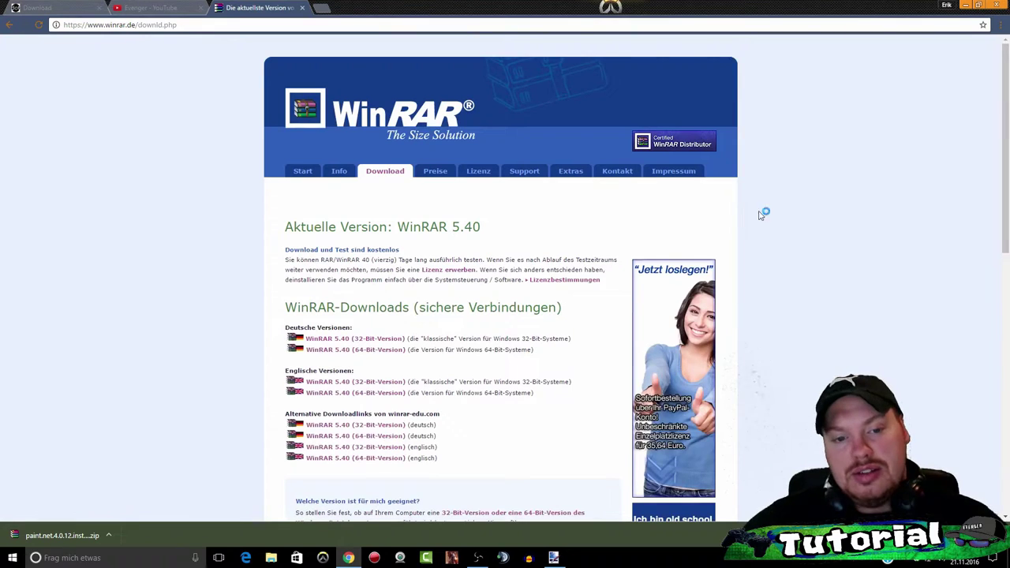
{"action": "scroll", "coordinate": [513, 251], "scroll_direction": "down", "scroll_amount": 1}
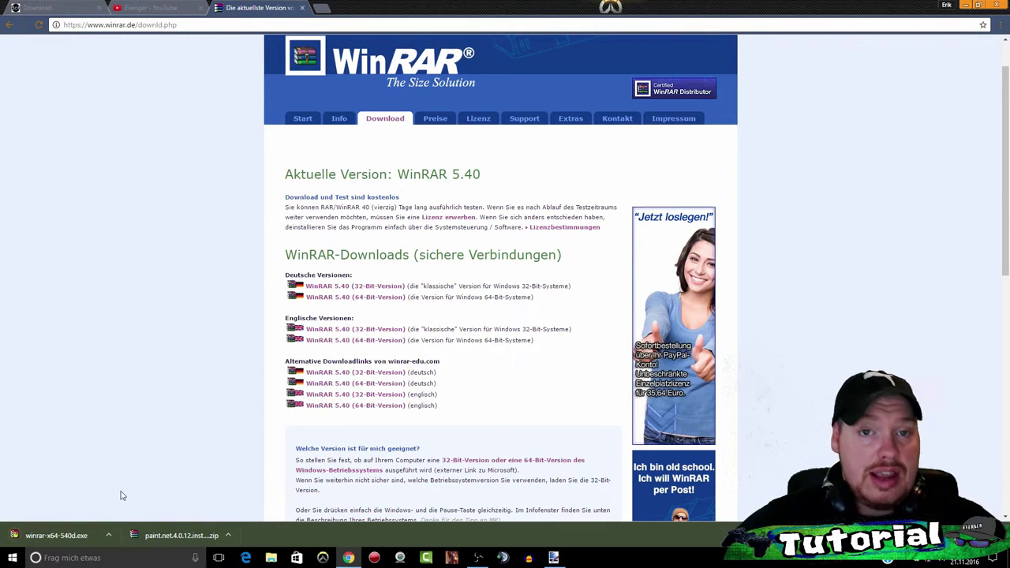
{"action": "left_click", "coordinate": [301, 10]}
{"action": "left_click", "coordinate": [82, 10]}
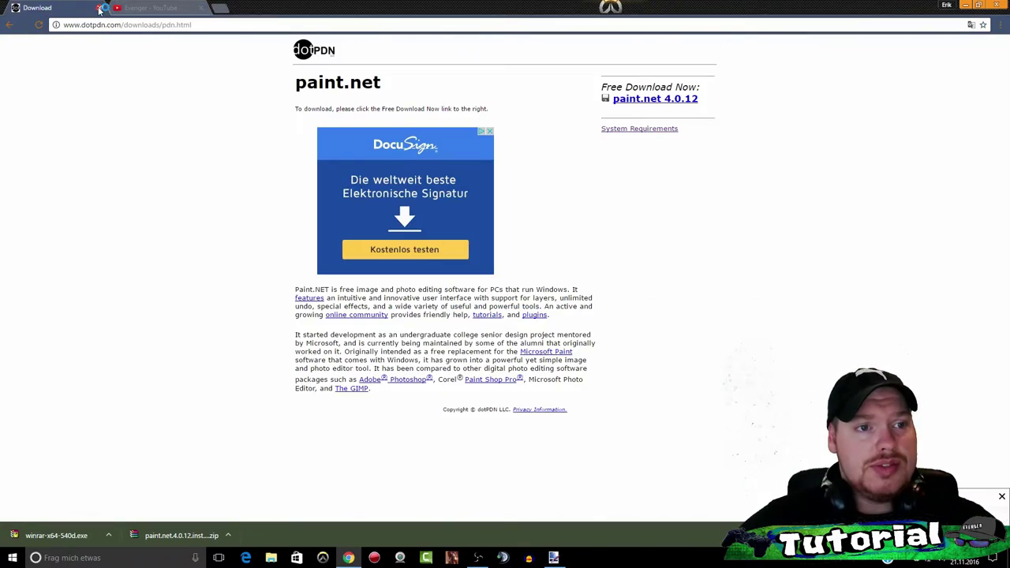
Step: Close the download tab, minimize Chrome, dismiss the popup and switch to paint.net
{"action": "left_click", "coordinate": [98, 8]}
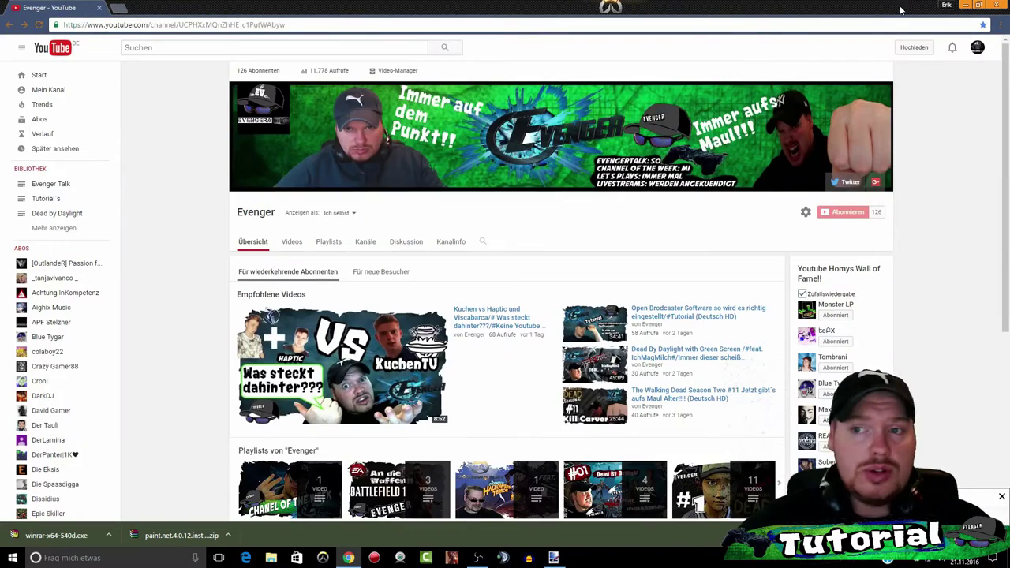
{"action": "left_click", "coordinate": [967, 5]}
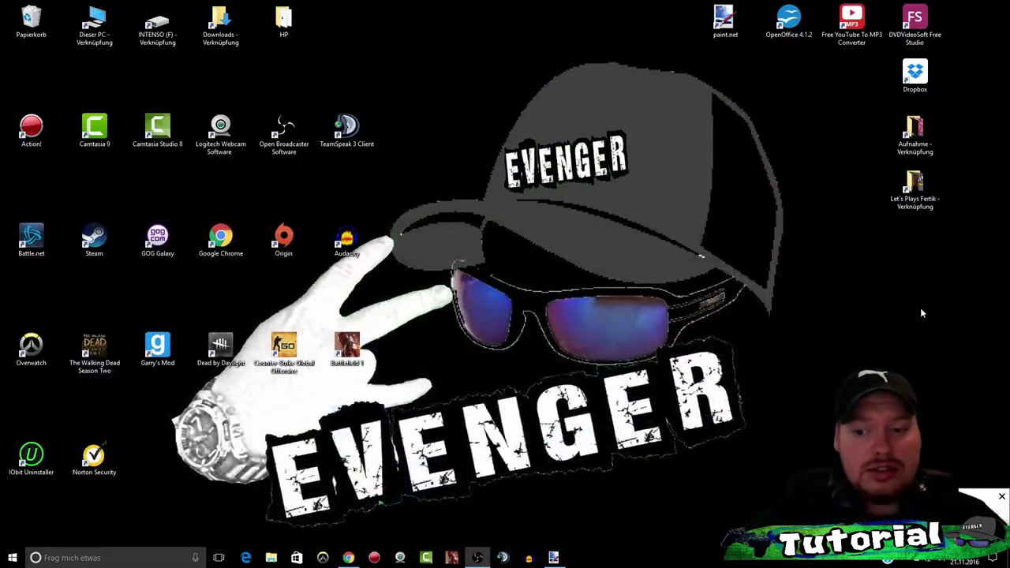
{"action": "left_click", "coordinate": [1001, 499]}
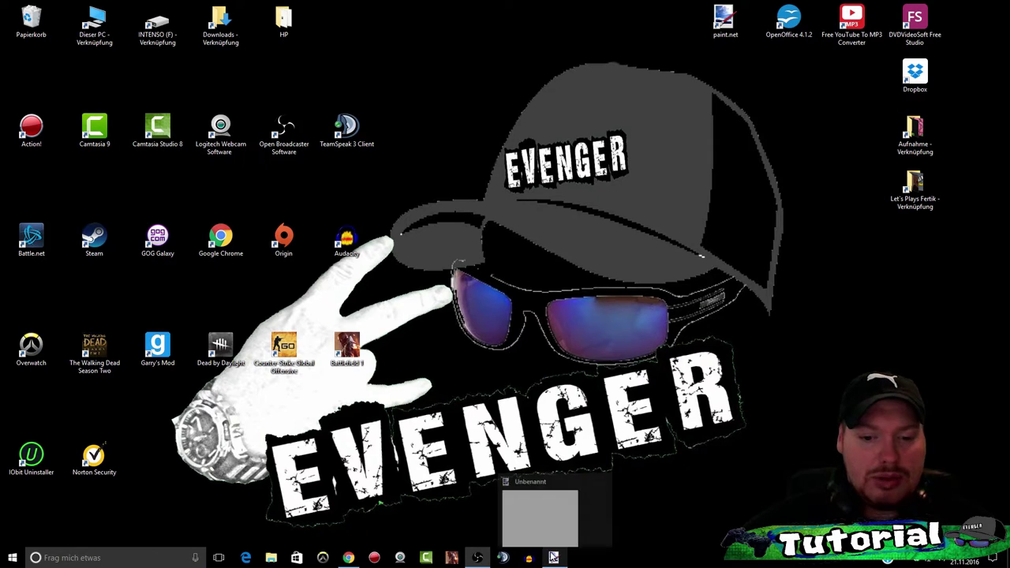
{"action": "mouse_move", "coordinate": [554, 557]}
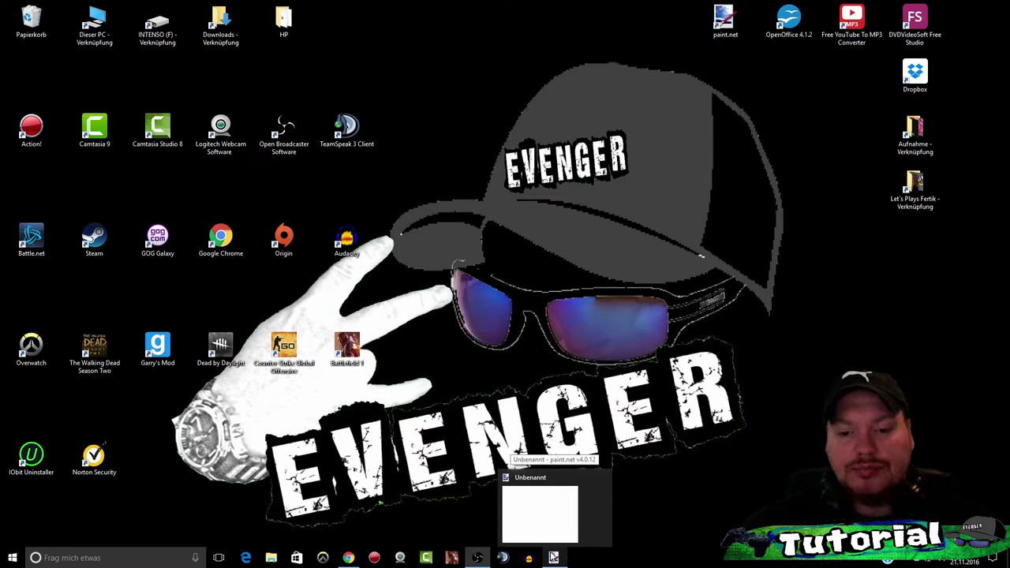
{"action": "left_click", "coordinate": [554, 557]}
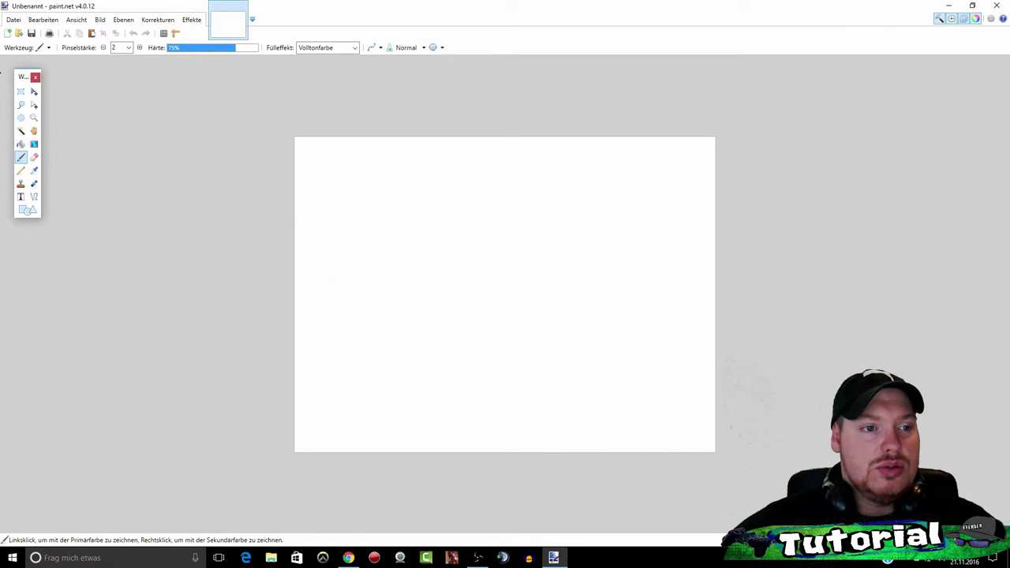
Step: Open both Evenger NEW with Ironman.png and Evenger Logo.png from Bilder für Banner > Evenger Pics
{"action": "left_click", "coordinate": [21, 93]}
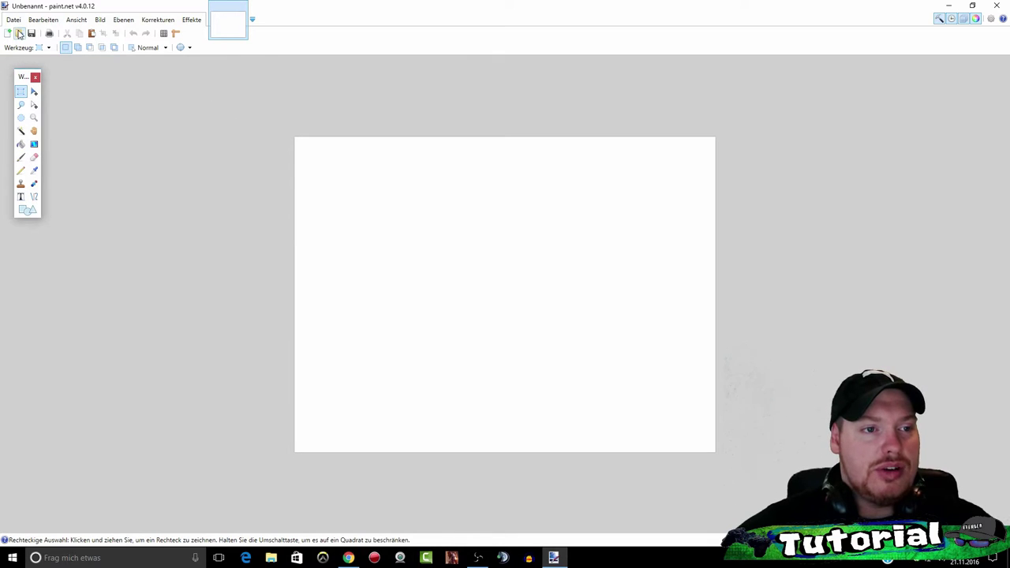
{"action": "left_click", "coordinate": [19, 33]}
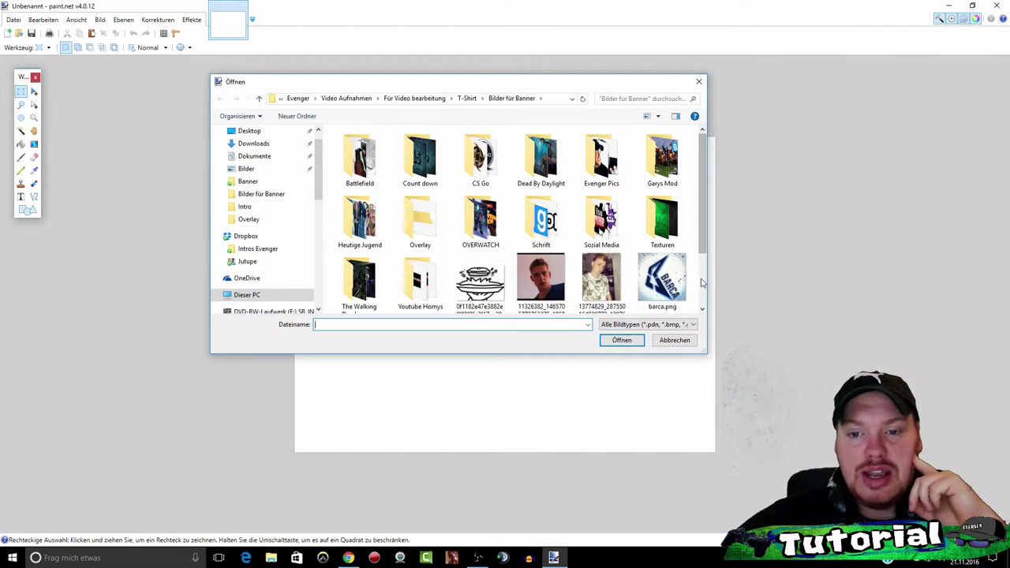
{"action": "left_click_drag", "start_coordinate": [682, 75], "coordinate": [681, 12]}
{"action": "left_click_drag", "start_coordinate": [708, 118], "coordinate": [862, 122]}
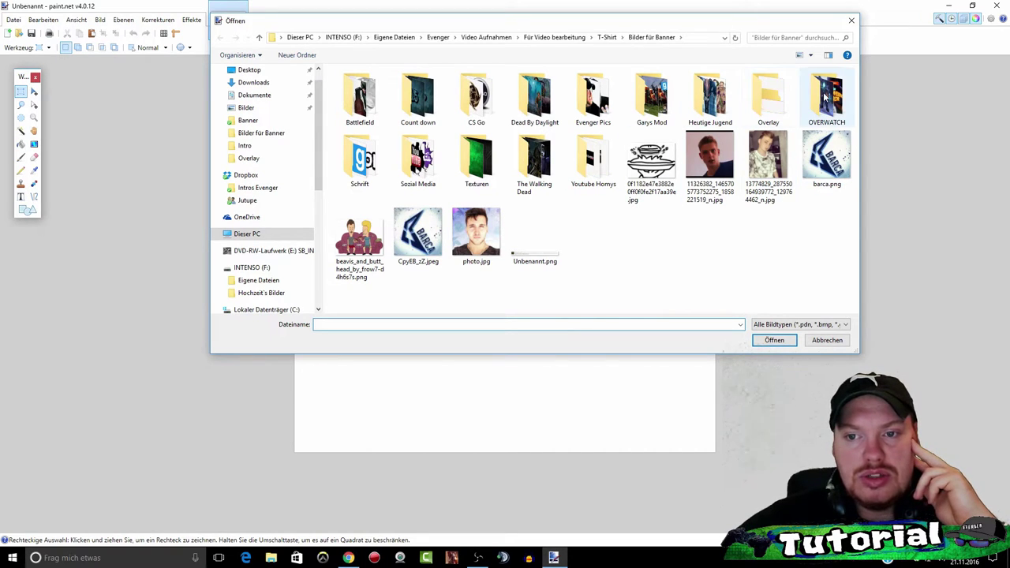
{"action": "double_click", "coordinate": [359, 176]}
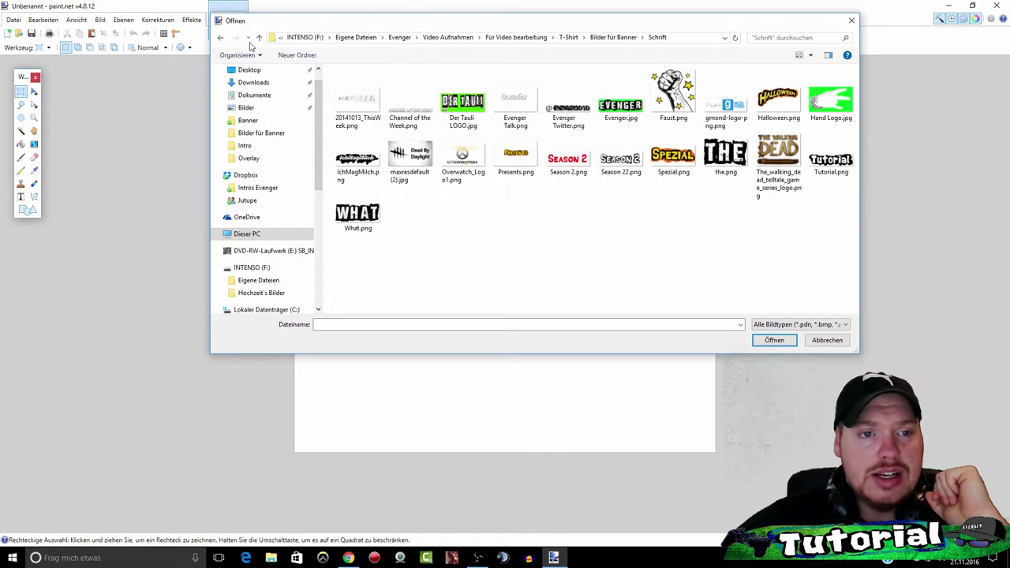
{"action": "left_click", "coordinate": [219, 39]}
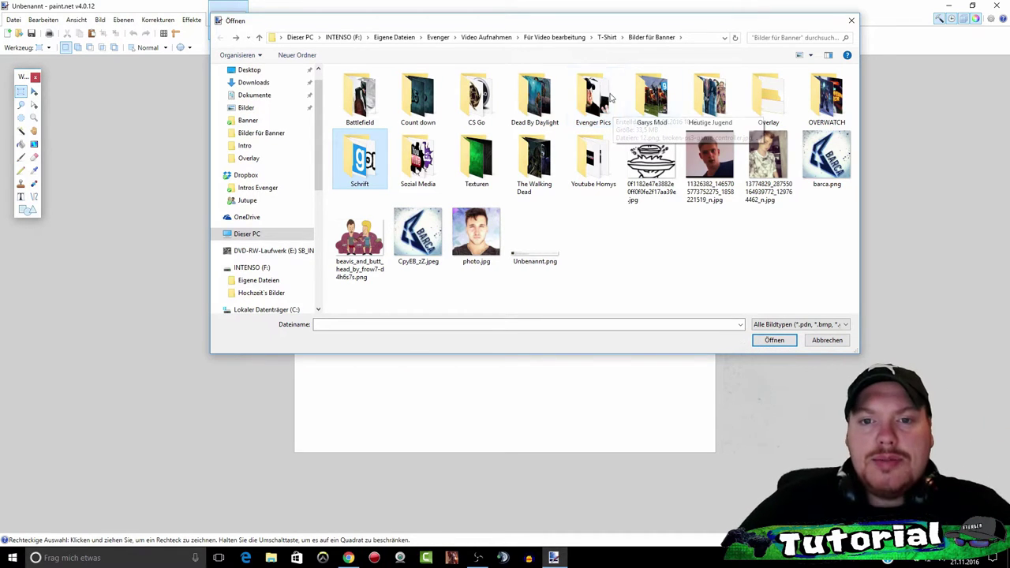
{"action": "double_click", "coordinate": [598, 97]}
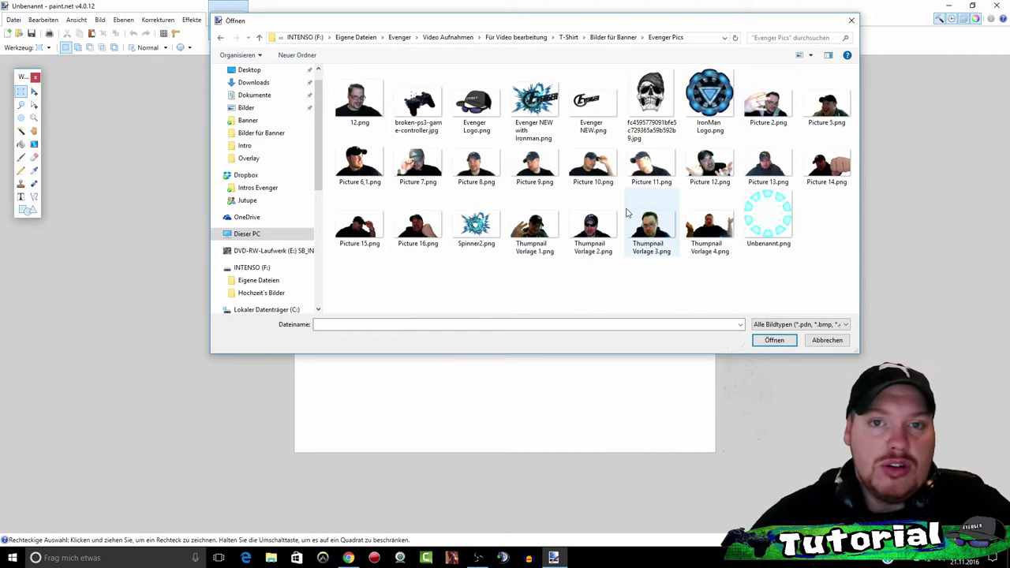
{"action": "mouse_move", "coordinate": [651, 229]}
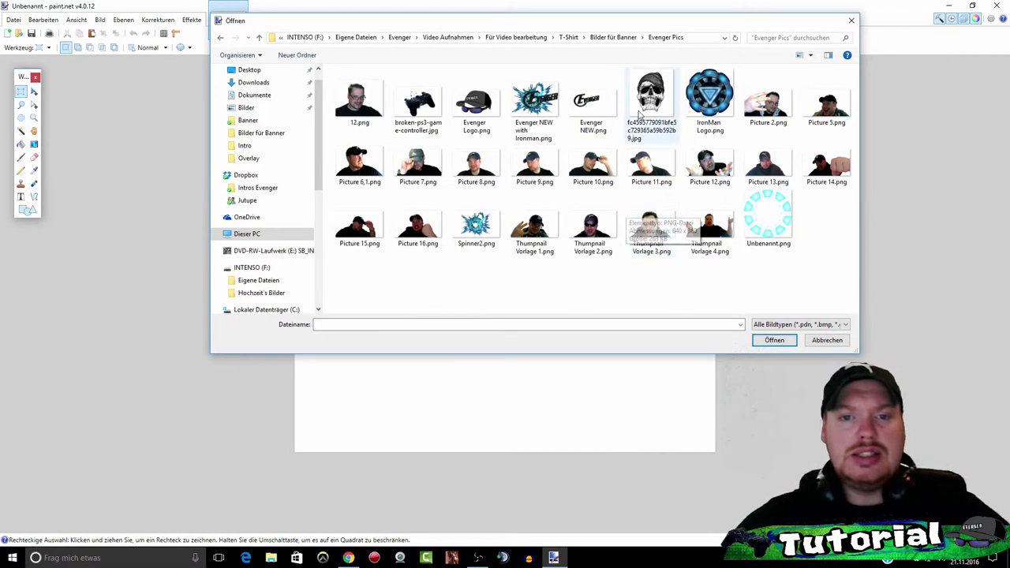
{"action": "left_click", "coordinate": [530, 101]}
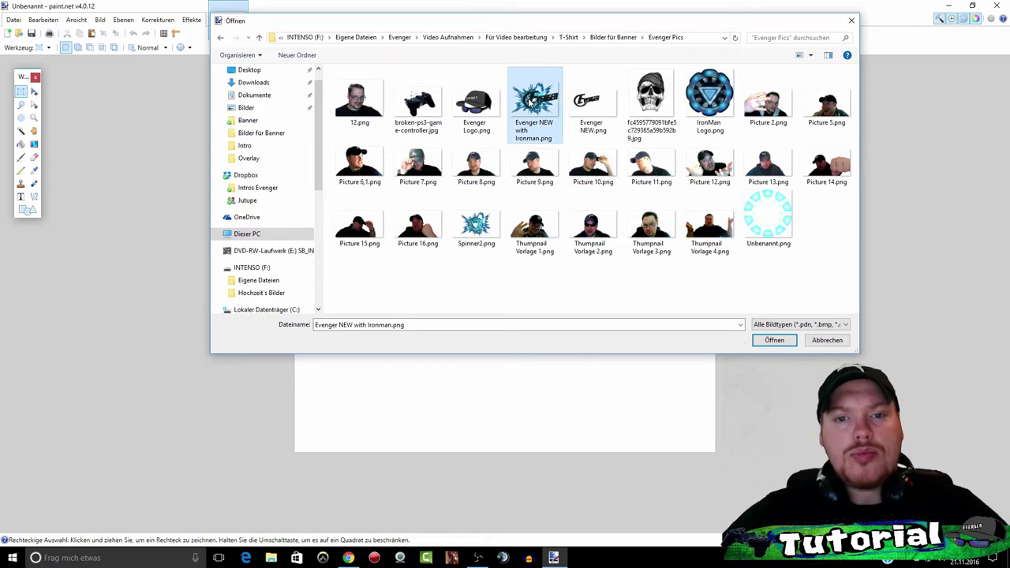
{"action": "left_click", "coordinate": [476, 101], "text": "ctrl"}
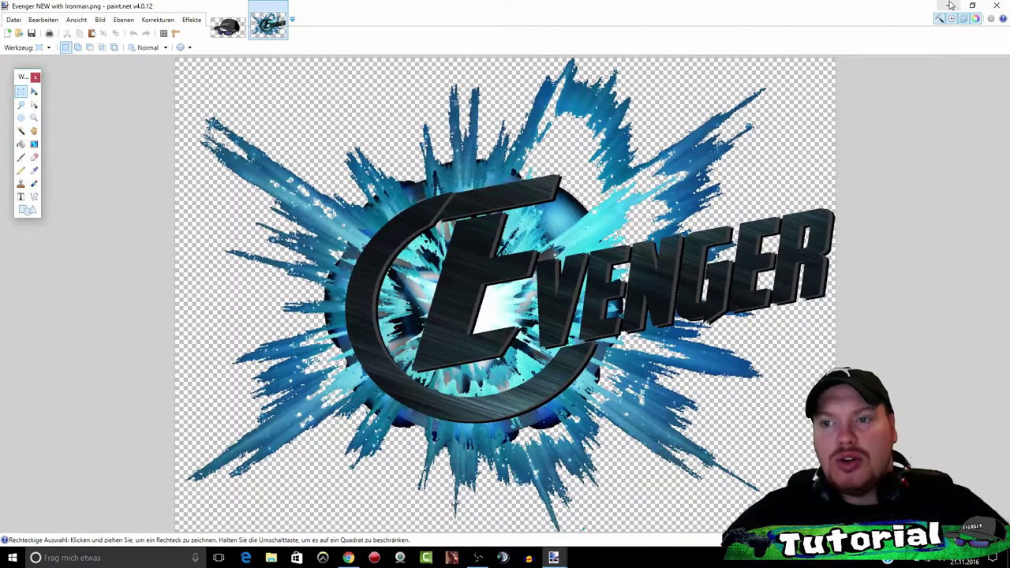
Step: Minimize paint.net, view the Logitech webcam capture screen, then close the webcam software
{"action": "left_click", "coordinate": [949, 6]}
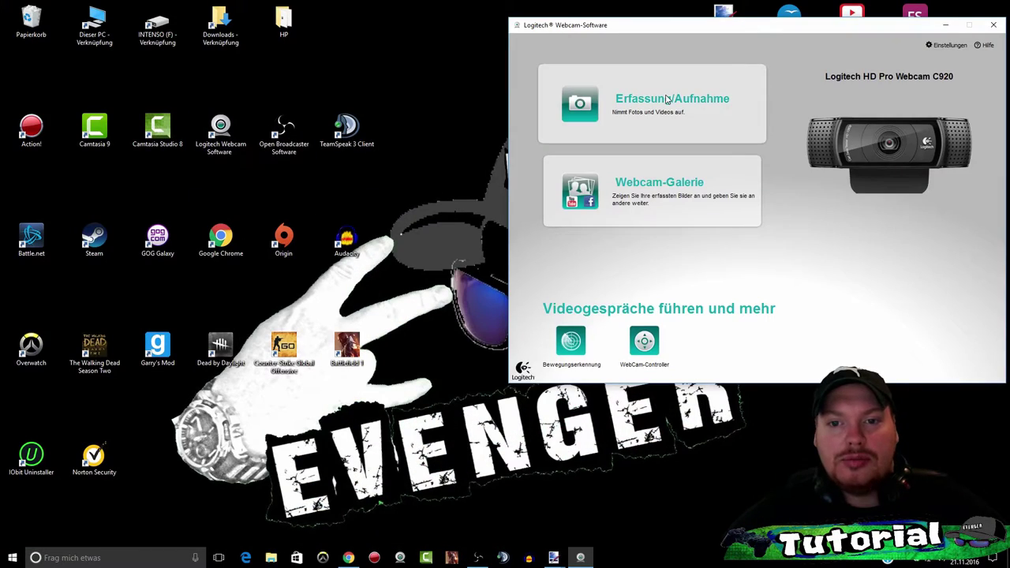
{"action": "left_click", "coordinate": [667, 98]}
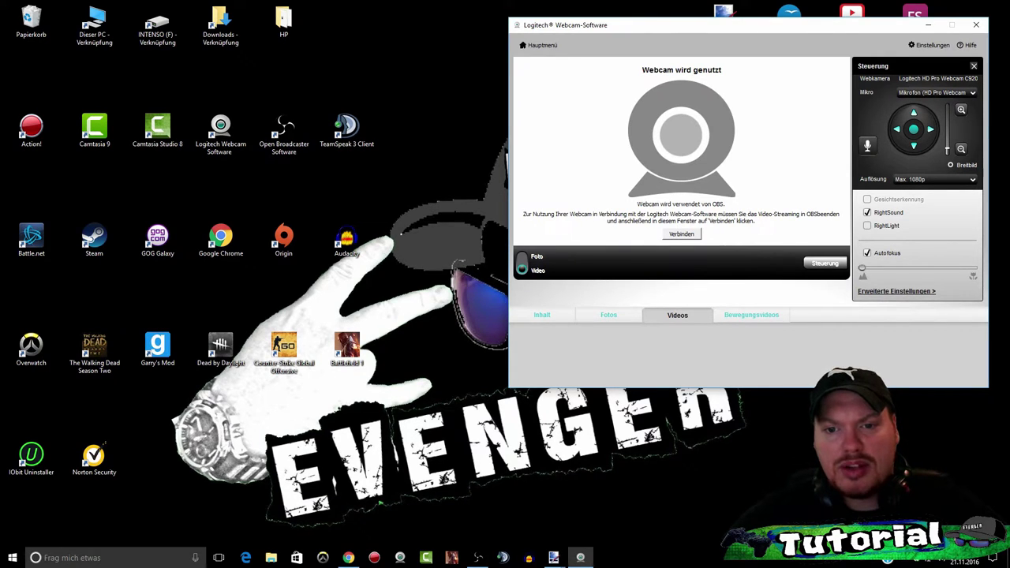
{"action": "left_click", "coordinate": [978, 25]}
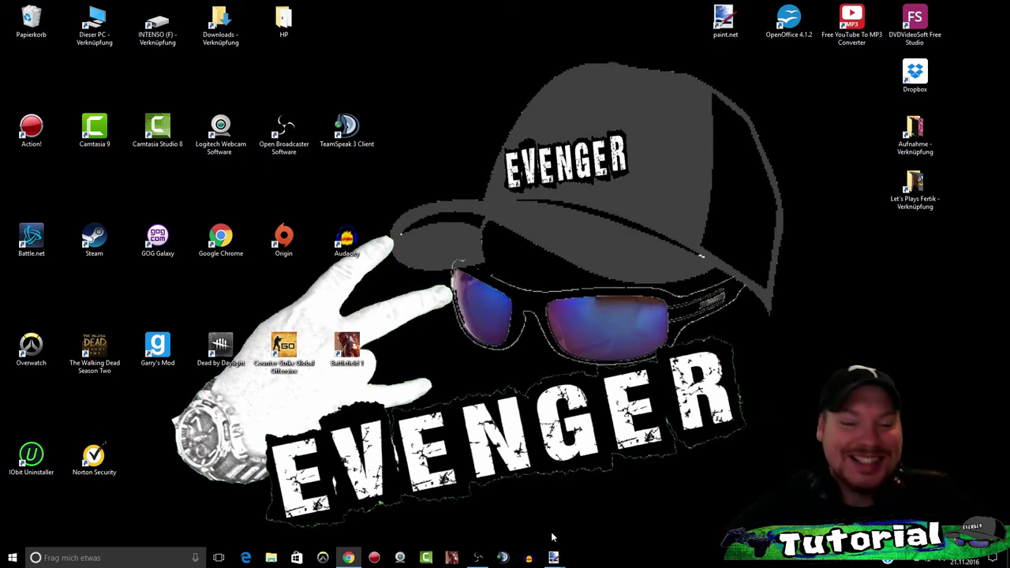
{"action": "mouse_move", "coordinate": [553, 558]}
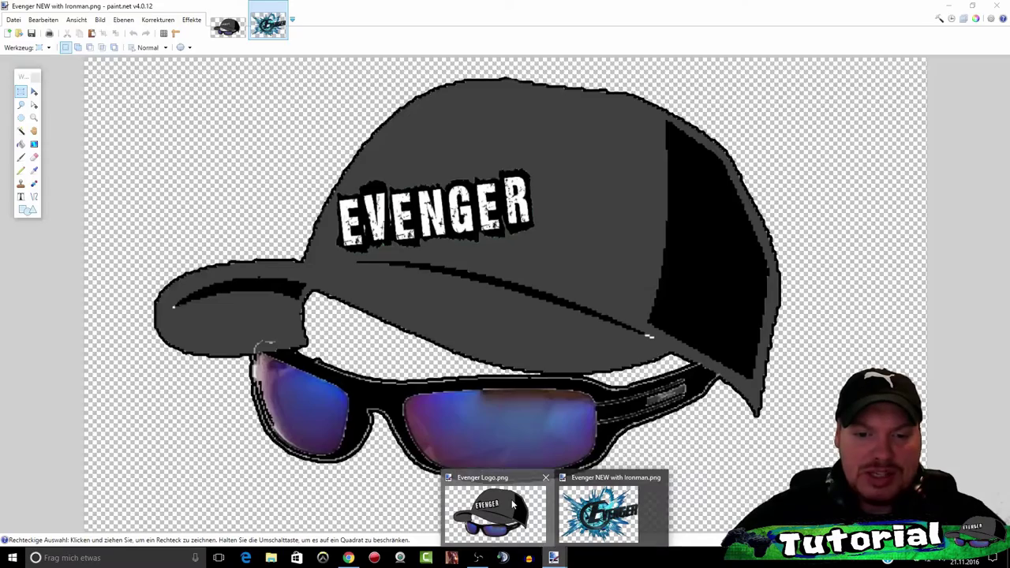
Step: Back in paint.net, open Thumpnail Vorlage 3.png as a new image
{"action": "left_click", "coordinate": [497, 513]}
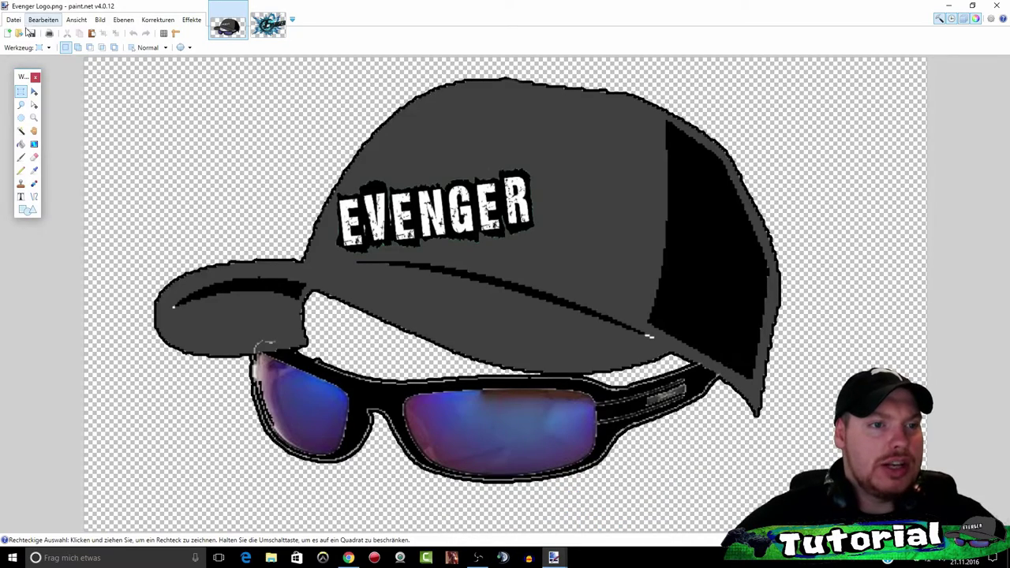
{"action": "left_click", "coordinate": [20, 33]}
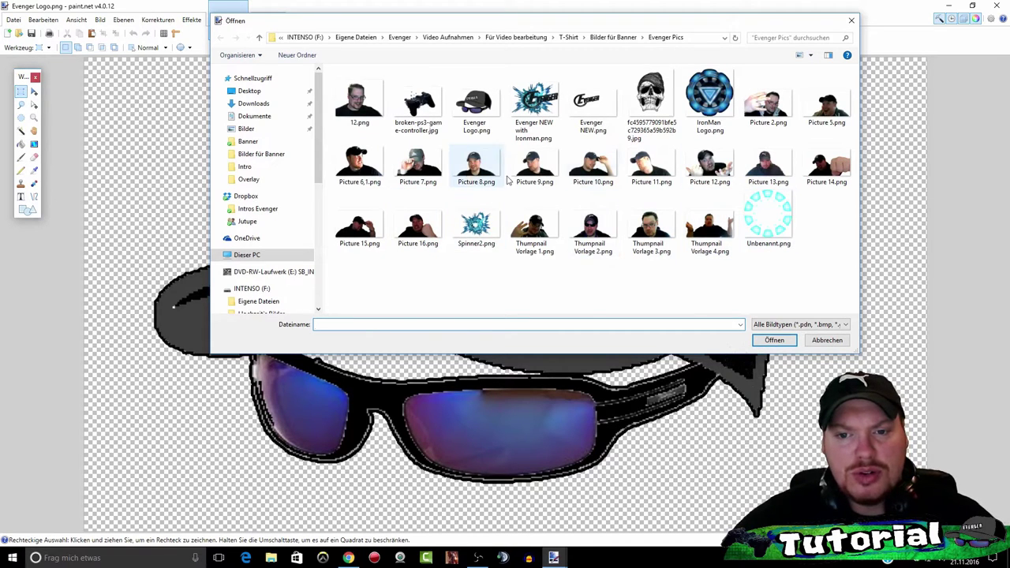
{"action": "left_click", "coordinate": [653, 225]}
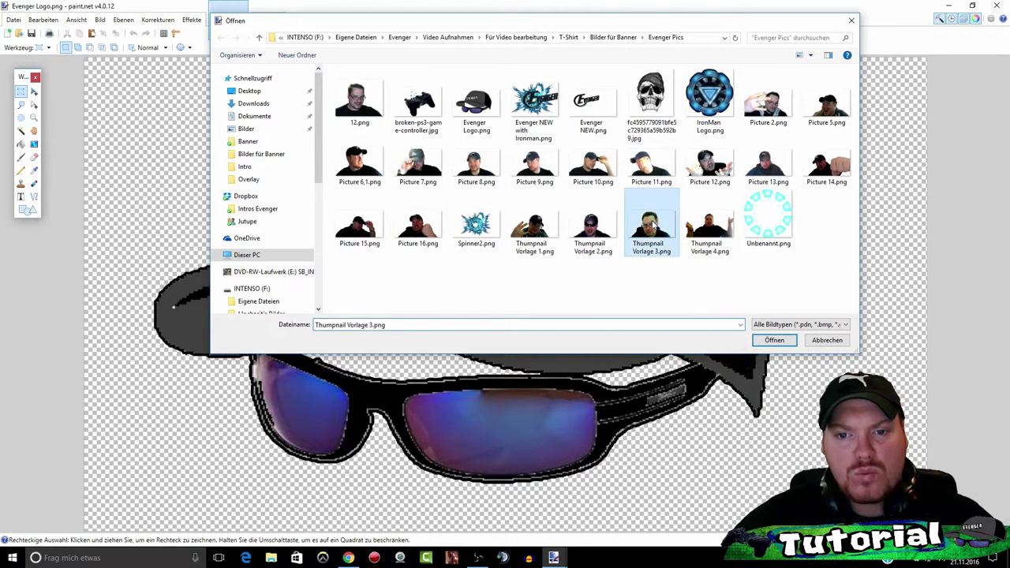
{"action": "left_click", "coordinate": [775, 341]}
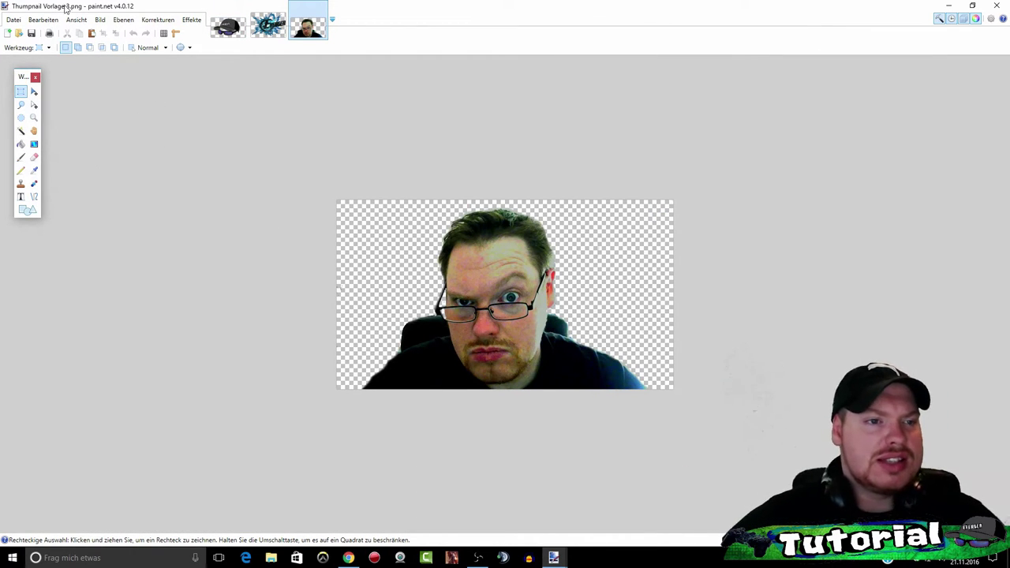
Step: Browse to T-Shirt > Bilder für Banner > Texturen and look through the textures
{"action": "left_click", "coordinate": [18, 33]}
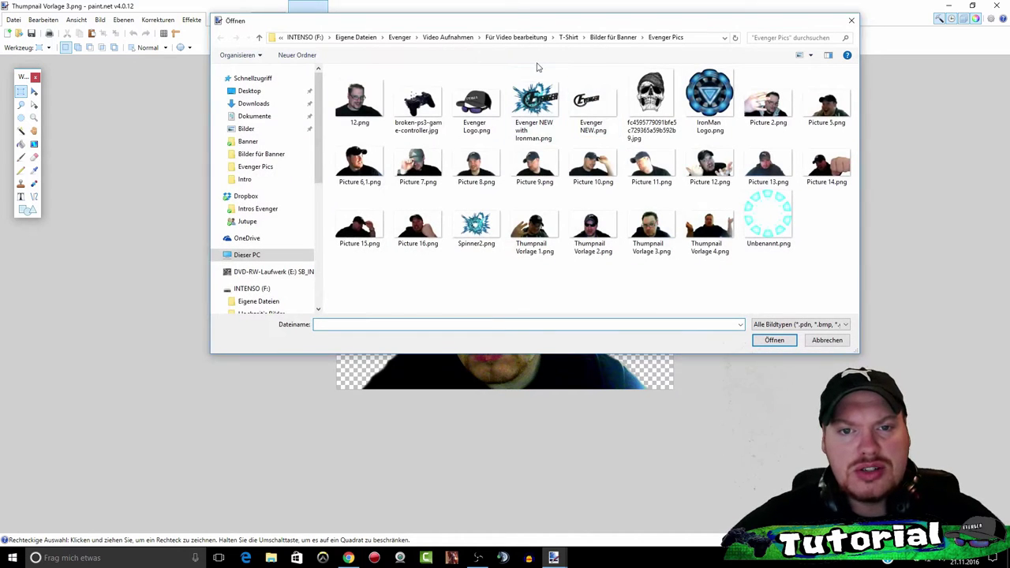
{"action": "left_click", "coordinate": [527, 38]}
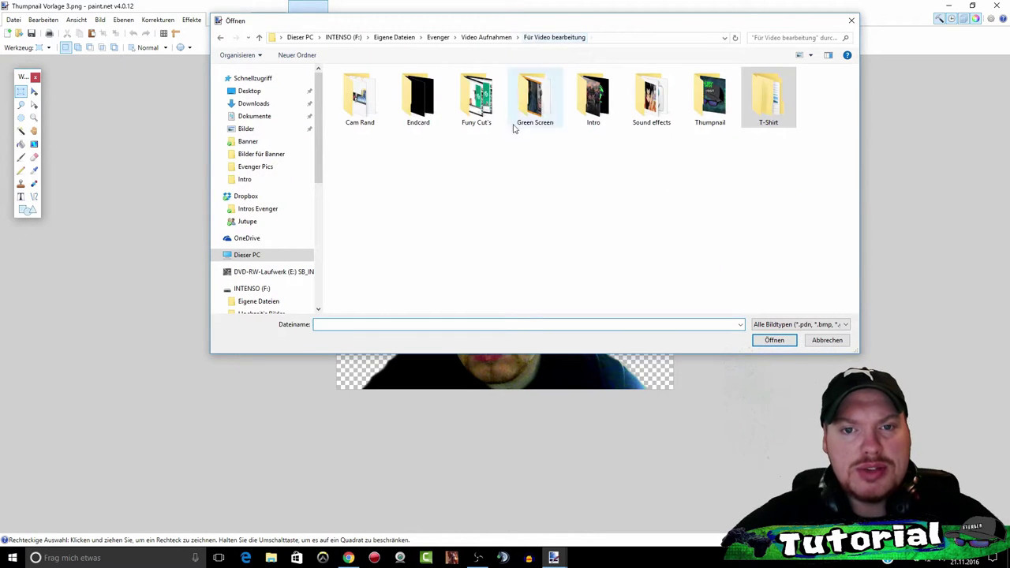
{"action": "double_click", "coordinate": [759, 103]}
{"action": "double_click", "coordinate": [349, 98]}
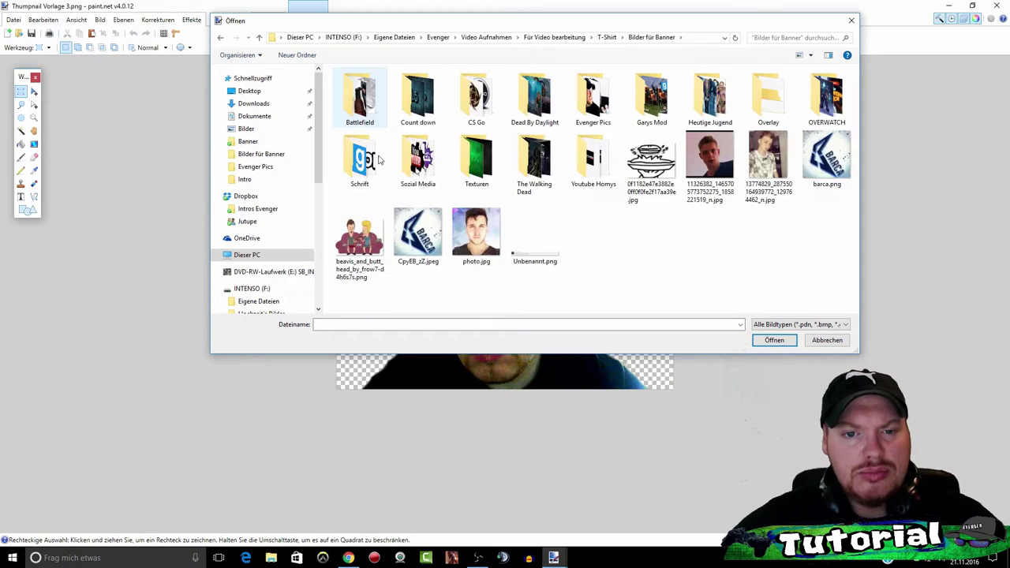
{"action": "double_click", "coordinate": [474, 162]}
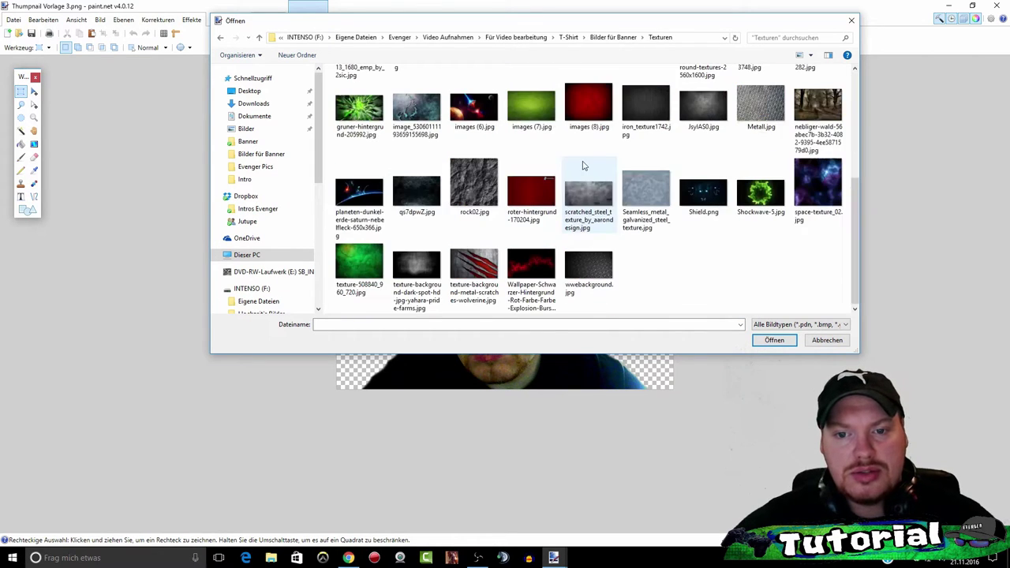
{"action": "scroll", "coordinate": [584, 165], "scroll_direction": "down", "scroll_amount": 5}
{"action": "scroll", "coordinate": [585, 174], "scroll_direction": "down", "scroll_amount": 3}
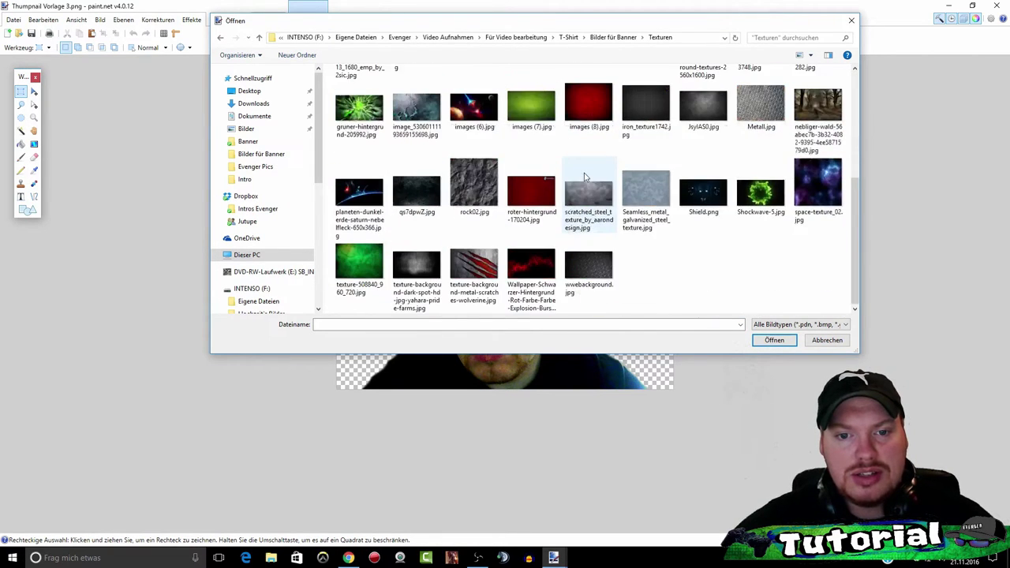
{"action": "scroll", "coordinate": [585, 161], "scroll_direction": "up", "scroll_amount": 10}
{"action": "scroll", "coordinate": [812, 175], "scroll_direction": "down", "scroll_amount": 3}
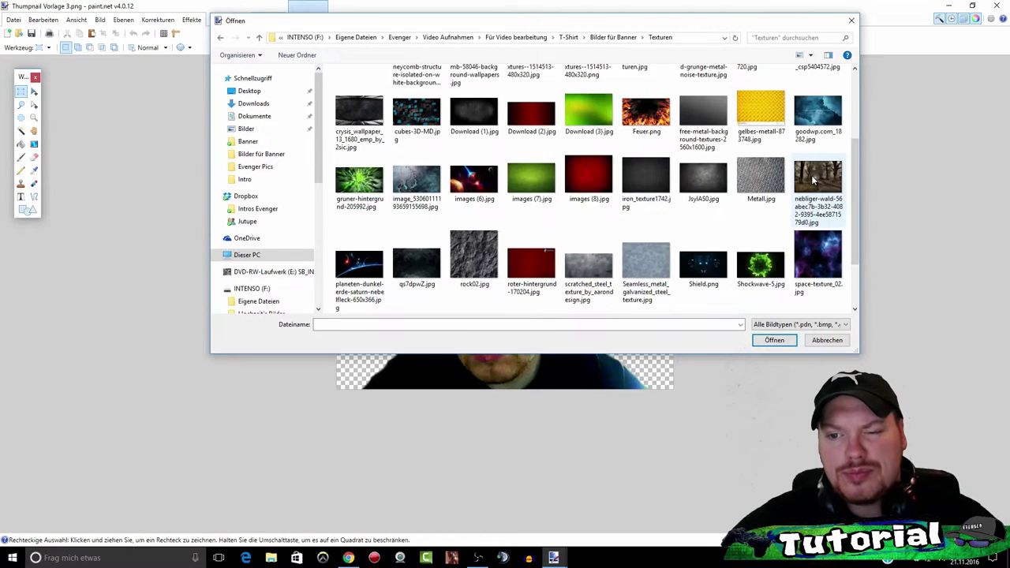
{"action": "scroll", "coordinate": [805, 181], "scroll_direction": "up", "scroll_amount": 3}
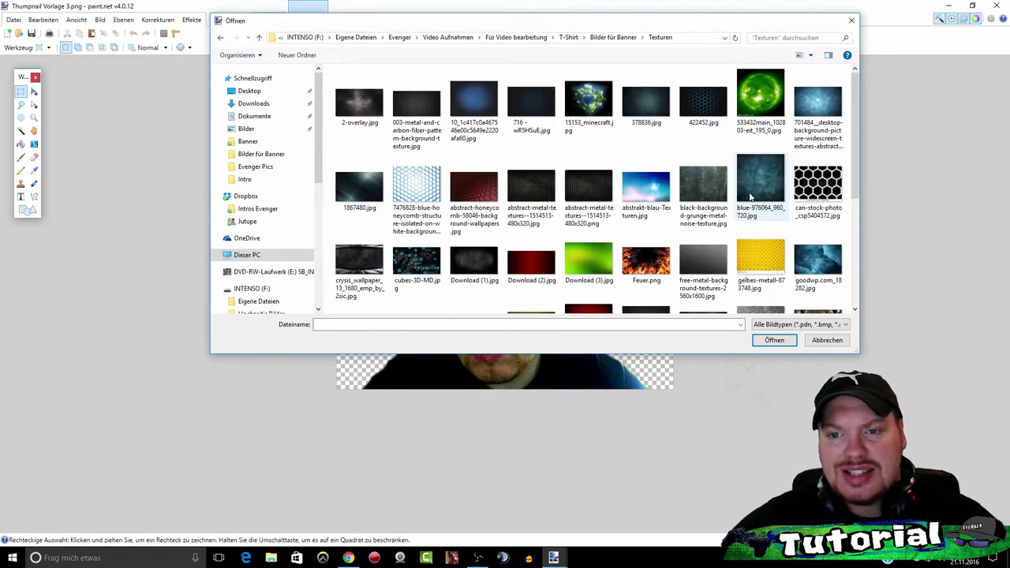
{"action": "mouse_move", "coordinate": [760, 183]}
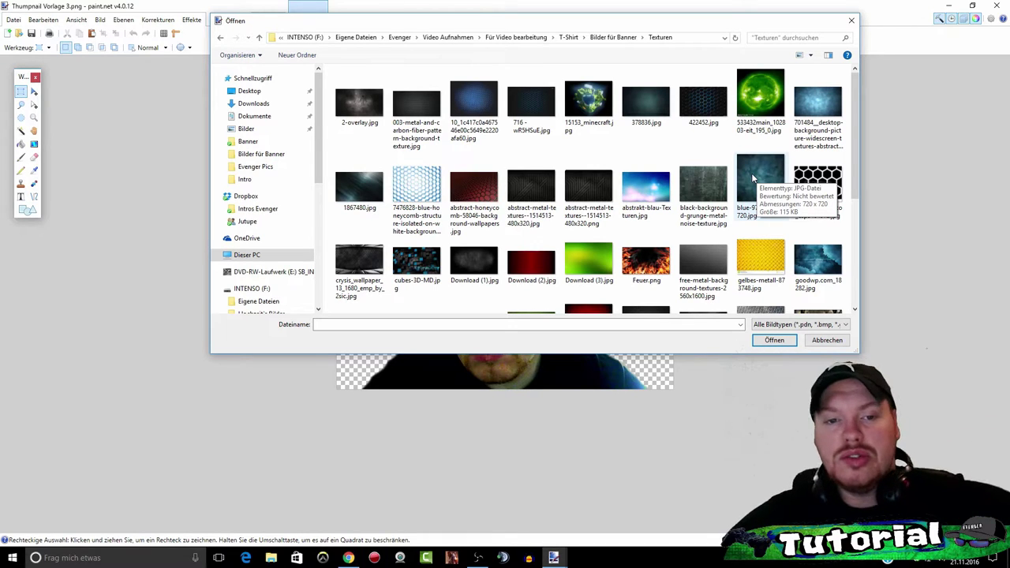
{"action": "scroll", "coordinate": [679, 207], "scroll_direction": "down", "scroll_amount": 3}
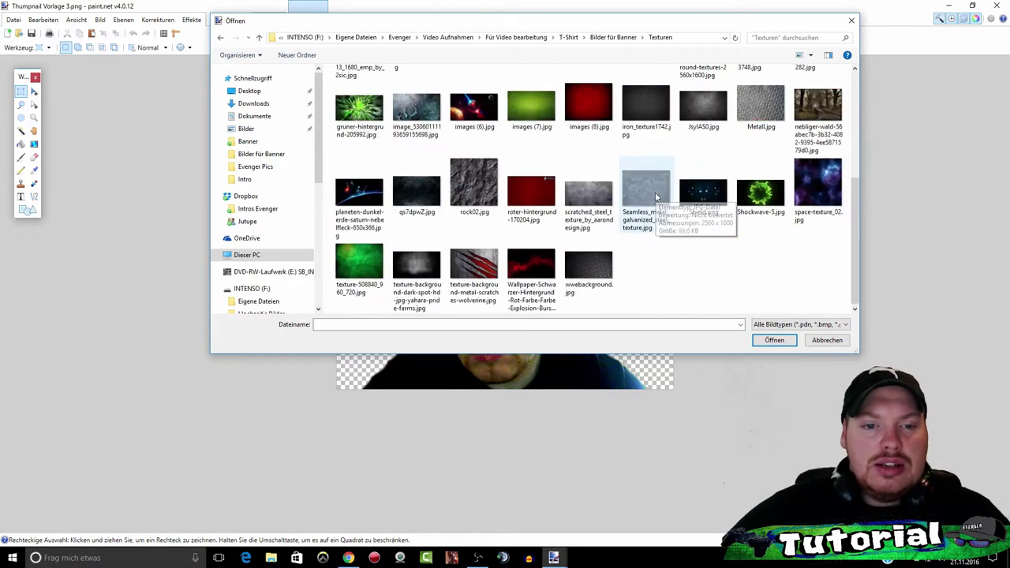
Step: Open texture-508840_960_720.jpg, copy the whole image and clear its canvas
{"action": "left_click", "coordinate": [359, 264]}
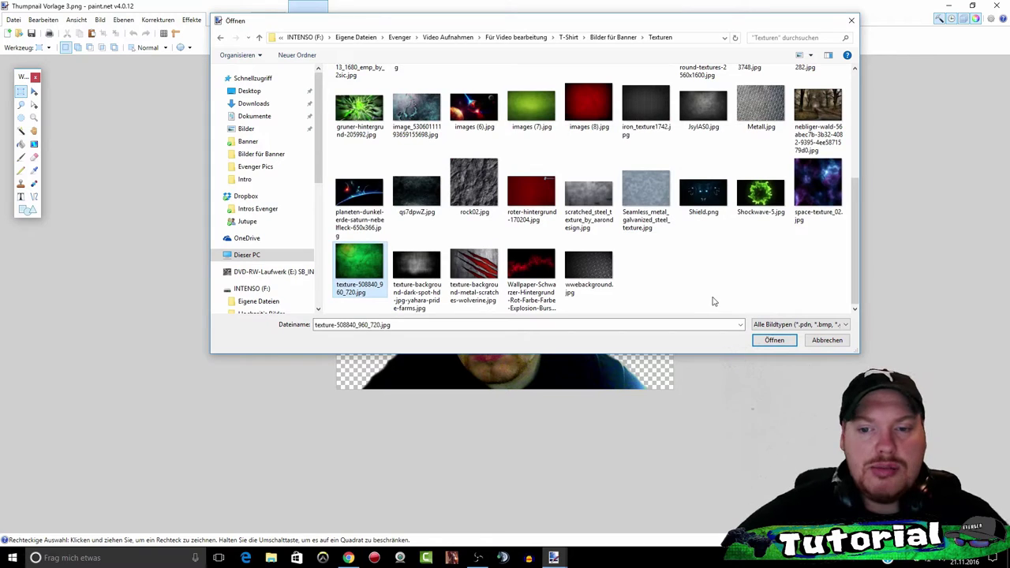
{"action": "left_click", "coordinate": [773, 341]}
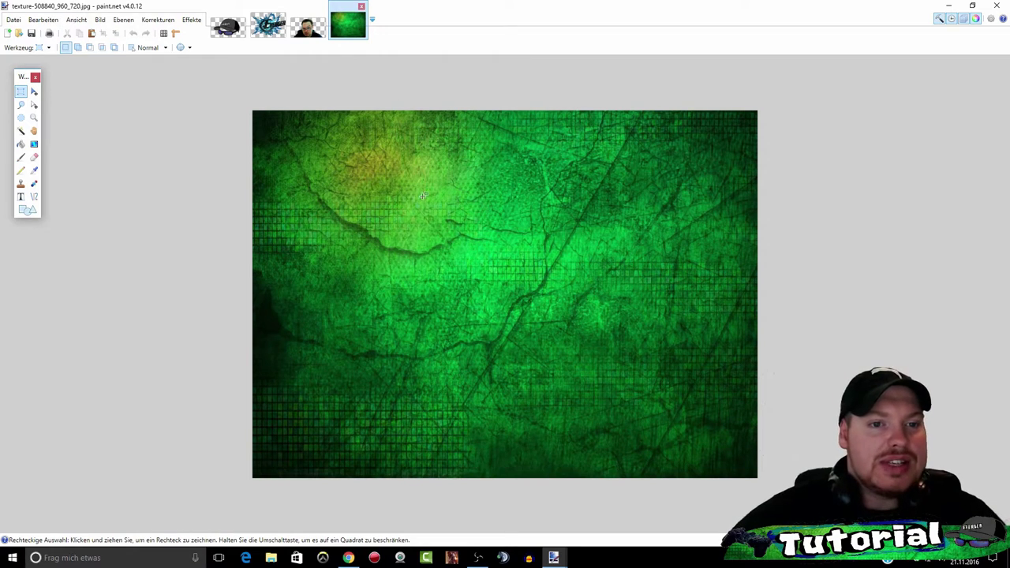
{"action": "key", "text": "ctrl+a"}
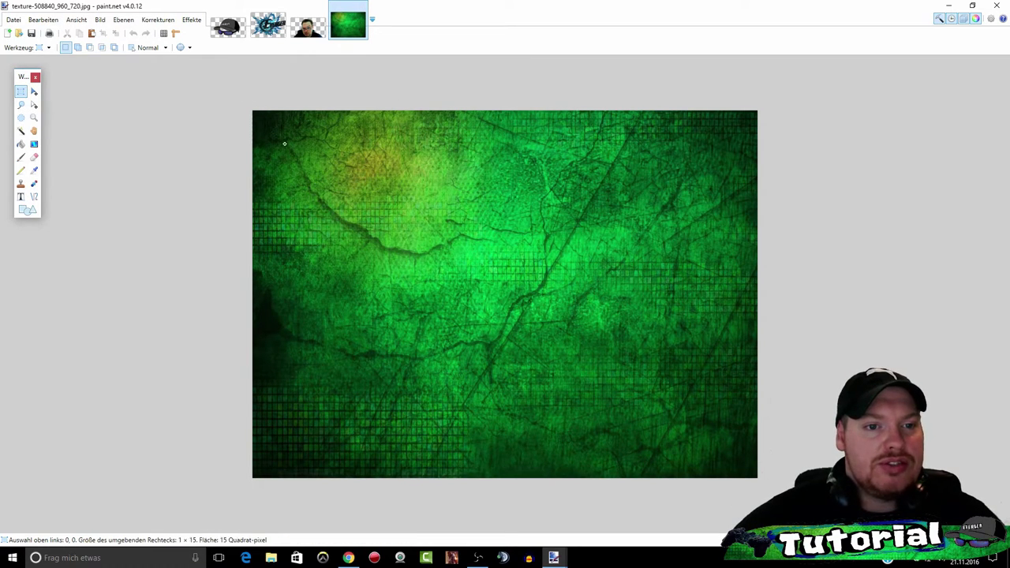
{"action": "key", "text": "ctrl+shift+l"}
{"action": "key", "text": "Delete"}
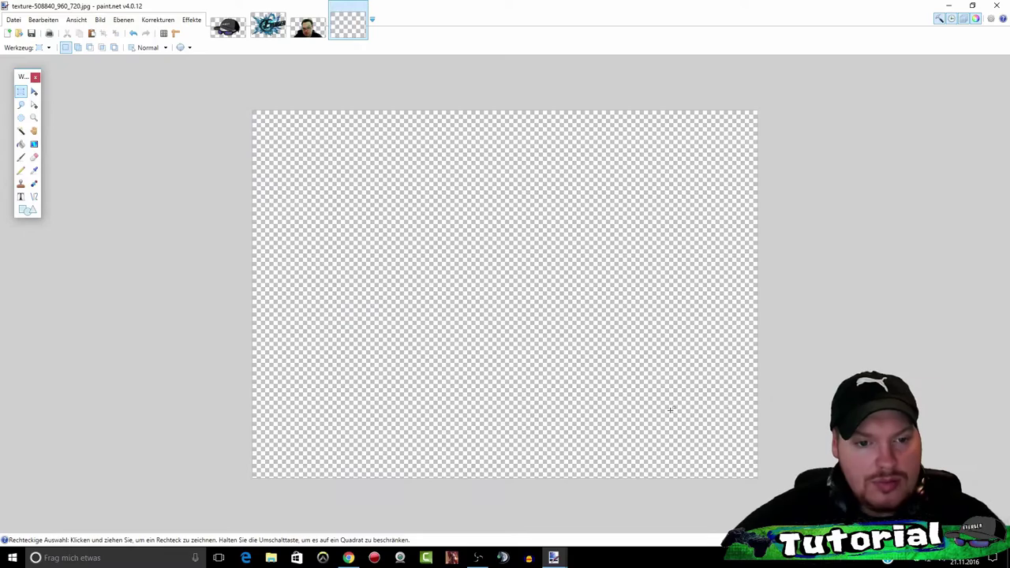
Step: Set up a new 1920 × 1080 image, discarding an accidental 1920 × 108 one
{"action": "left_click", "coordinate": [8, 33]}
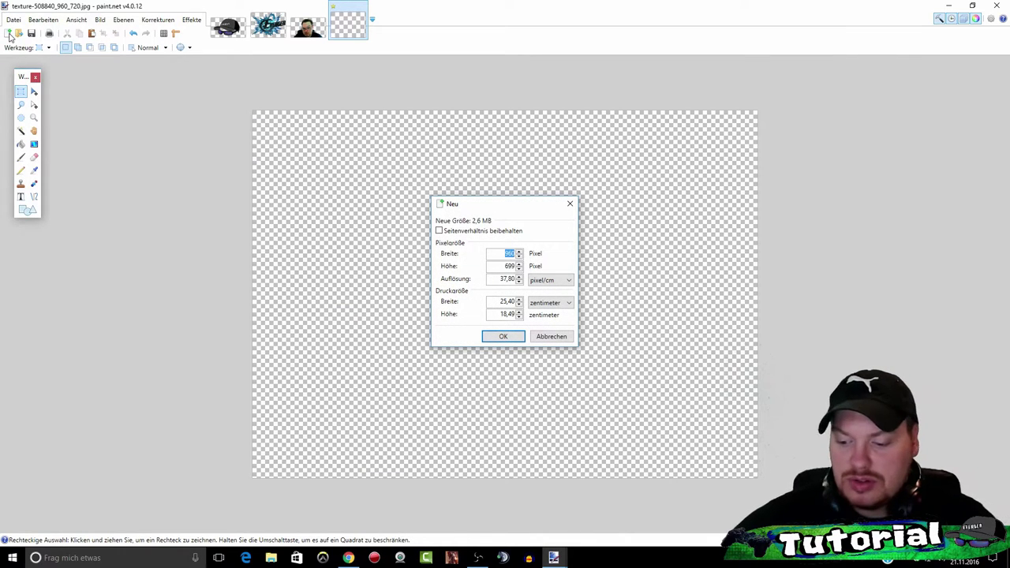
{"action": "key", "text": "Tab"}
{"action": "type", "text": "1"}
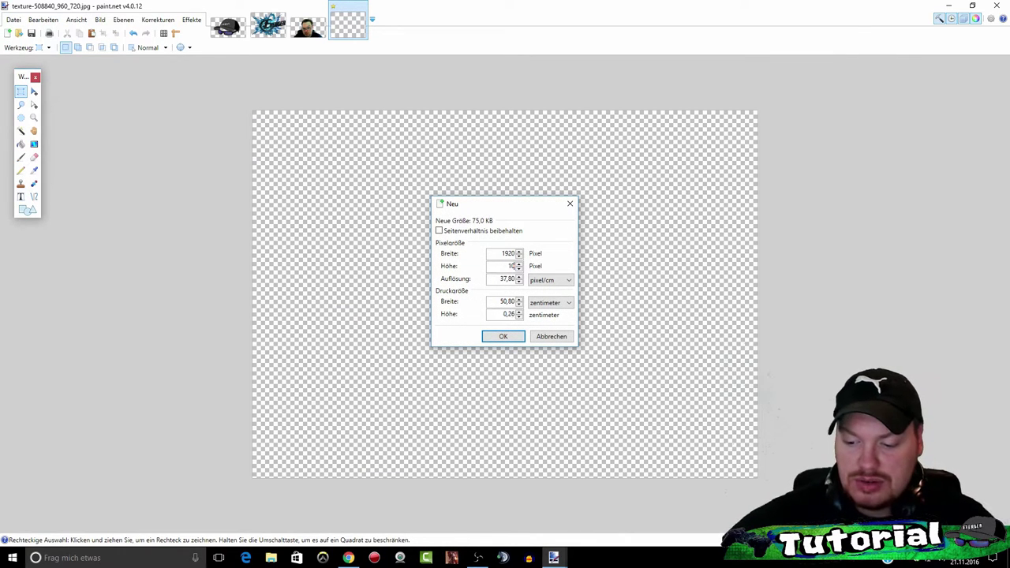
{"action": "type", "text": "08"}
{"action": "key", "text": "Return"}
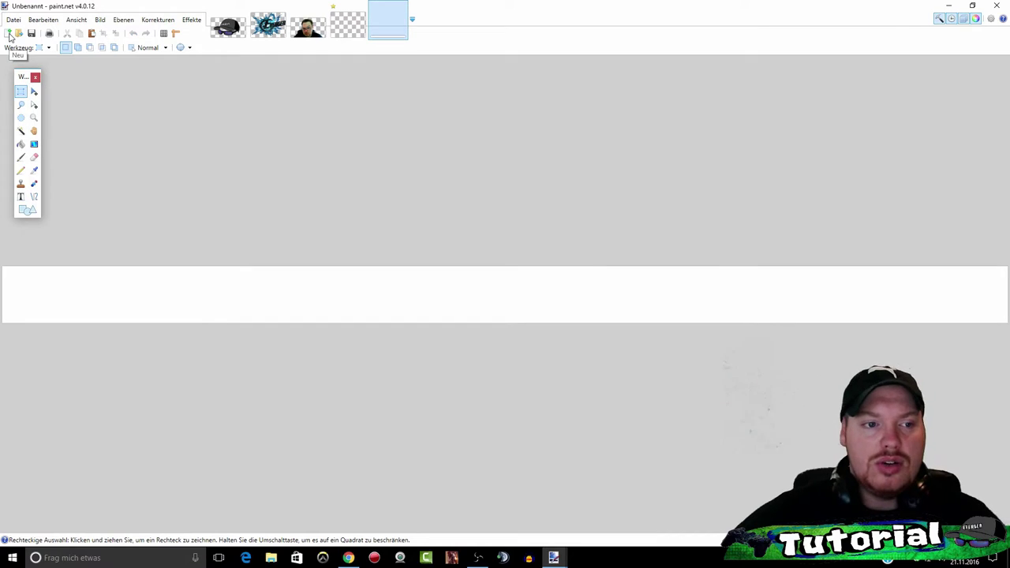
{"action": "left_click", "coordinate": [401, 6]}
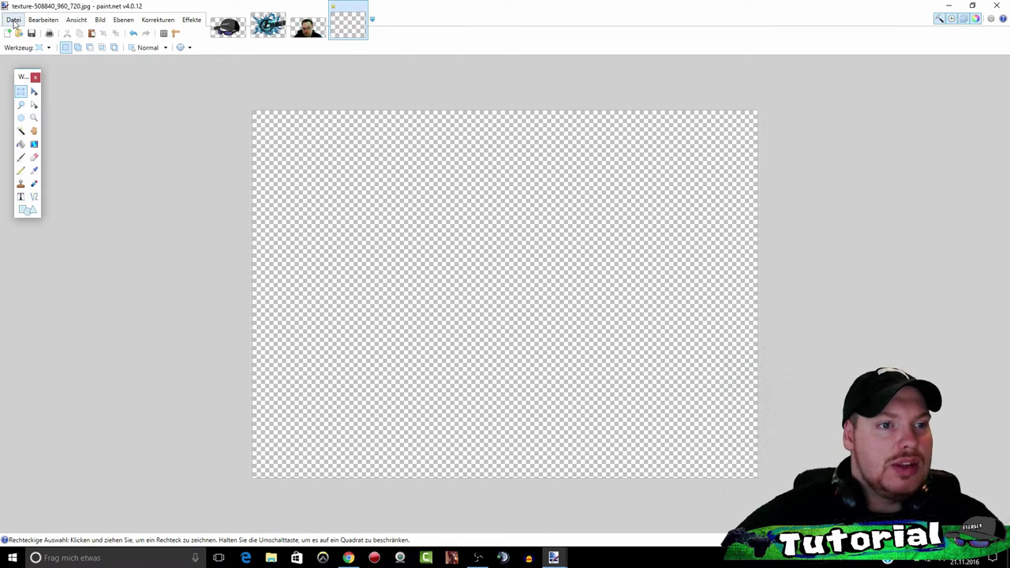
{"action": "left_click", "coordinate": [8, 33]}
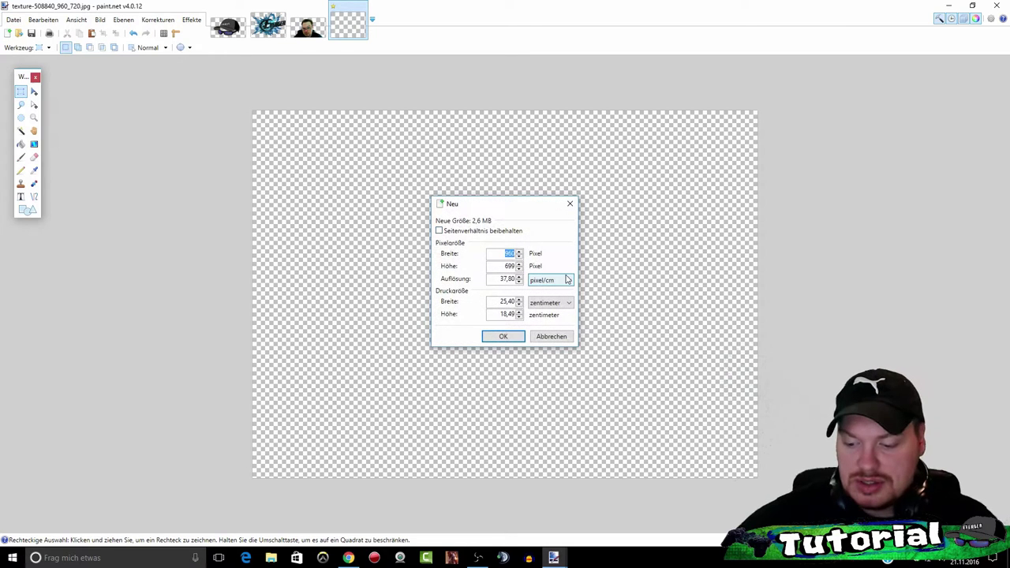
{"action": "type", "text": "1920"}
{"action": "key", "text": "Tab"}
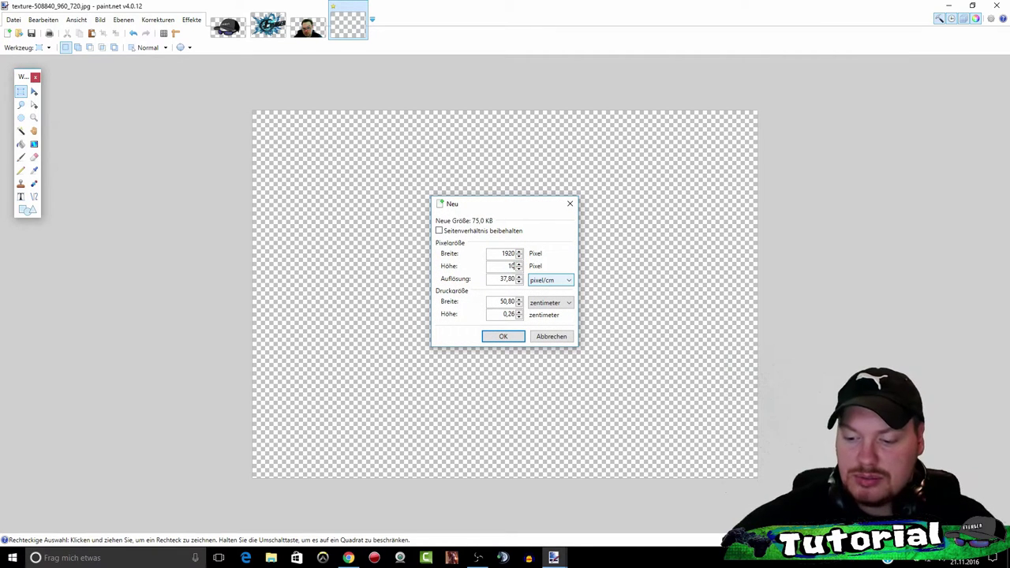
{"action": "type", "text": "1085"}
{"action": "key", "text": "BackSpace"}
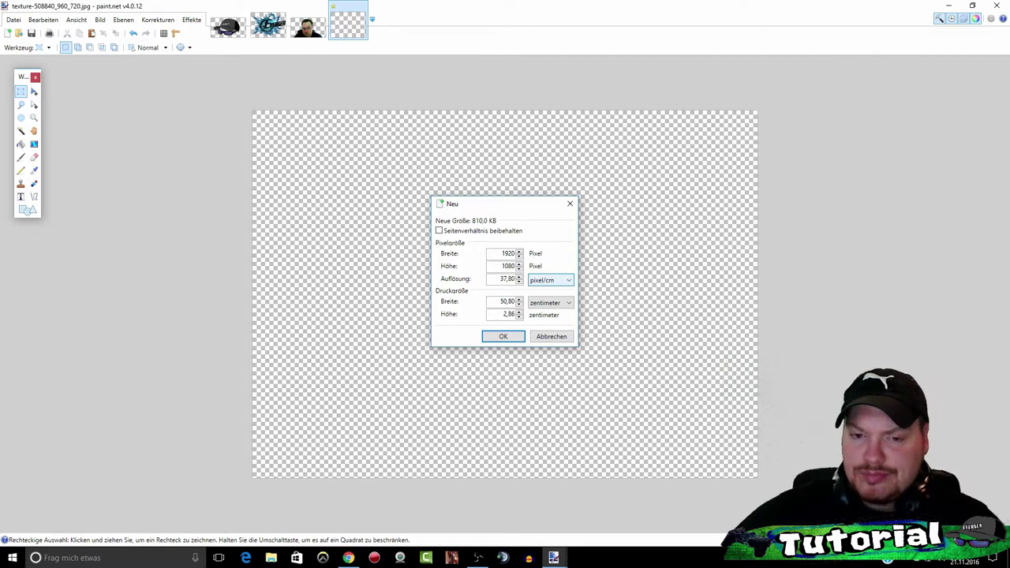
Step: Create the 1920 × 1080 image and paste the green texture stretched over the whole canvas
{"action": "type", "text": "0"}
{"action": "left_click", "coordinate": [501, 336]}
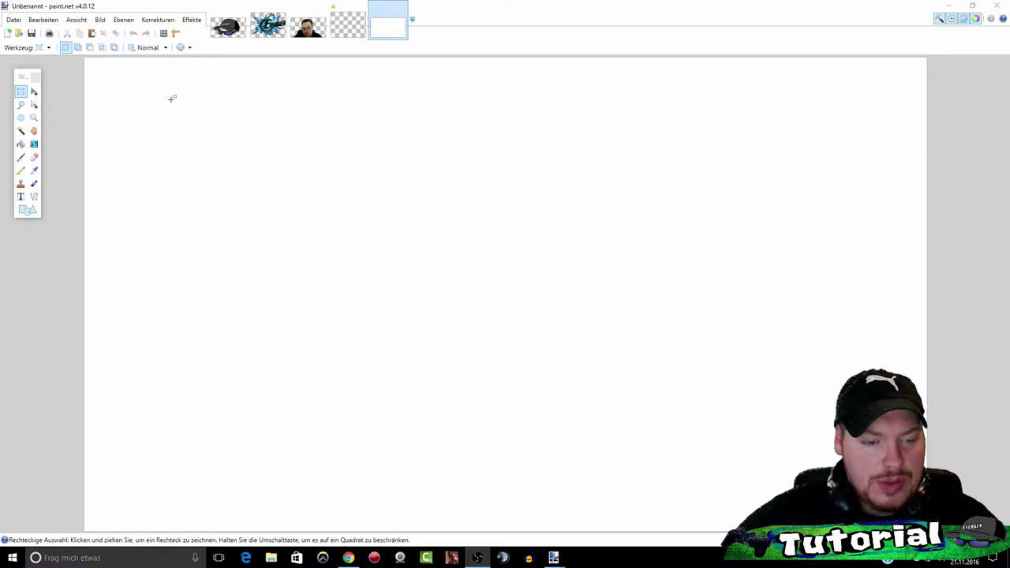
{"action": "left_click", "coordinate": [280, 117]}
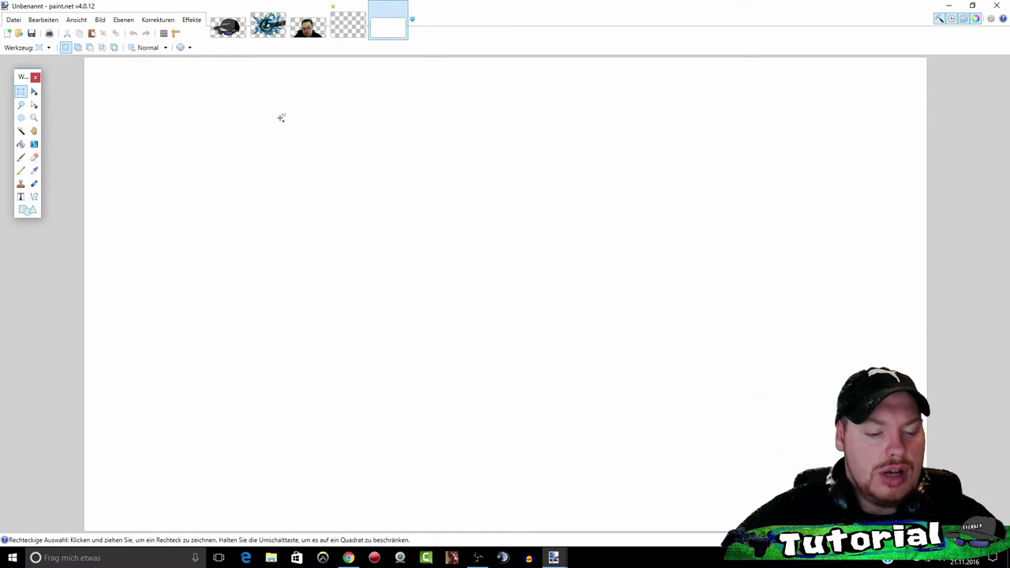
{"action": "key", "text": "ctrl+v"}
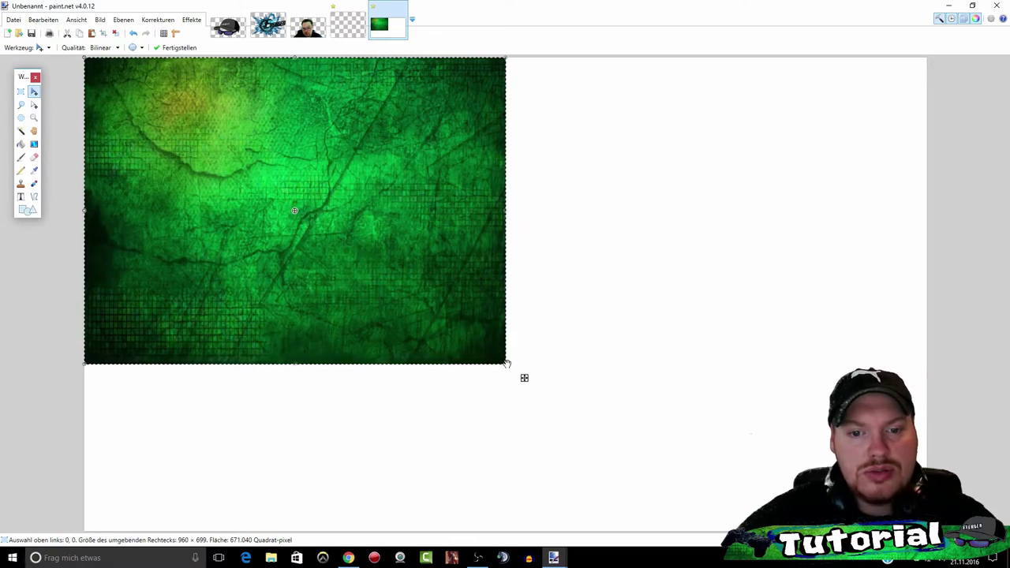
{"action": "left_click_drag", "start_coordinate": [505, 363], "coordinate": [929, 532]}
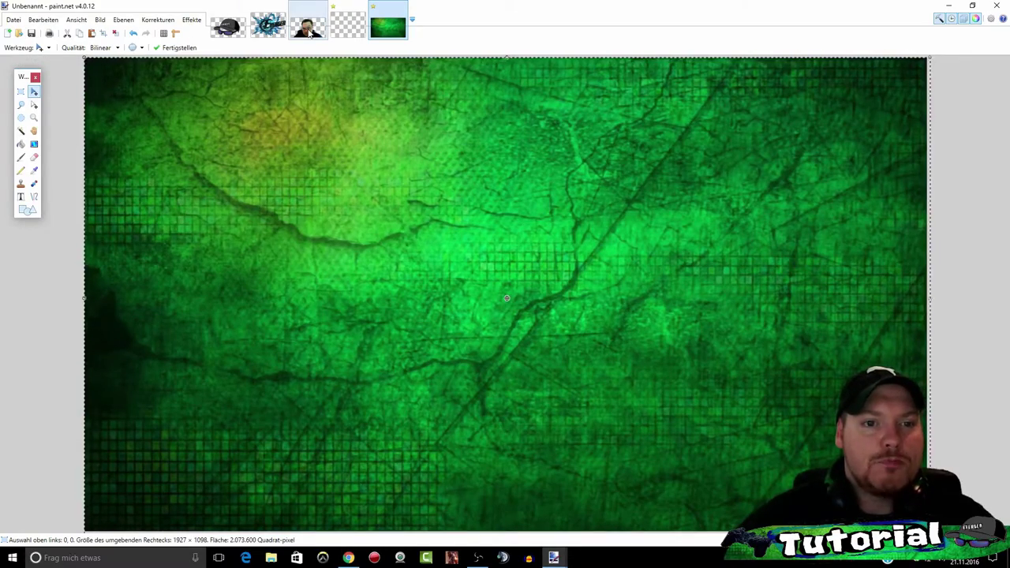
{"action": "left_click", "coordinate": [348, 558]}
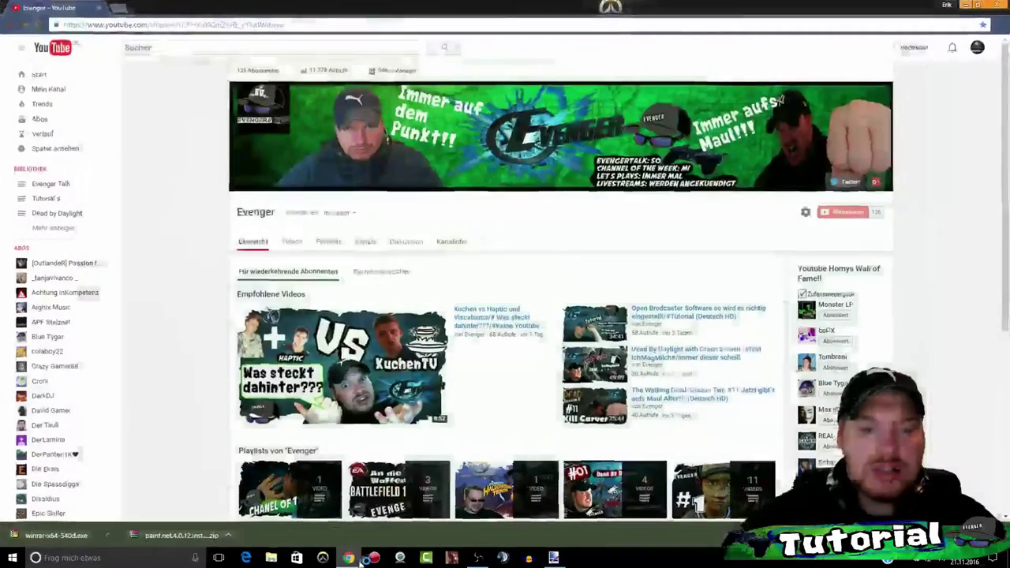
Step: From a new Chrome tab, run a Google search for 'Paint.net'
{"action": "left_click", "coordinate": [120, 8]}
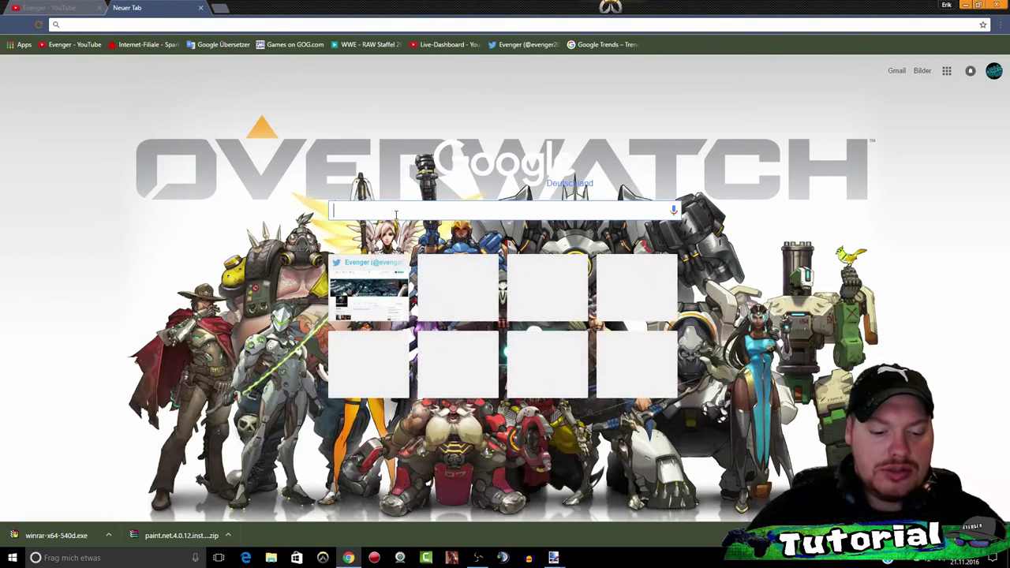
{"action": "type", "text": "Pai"}
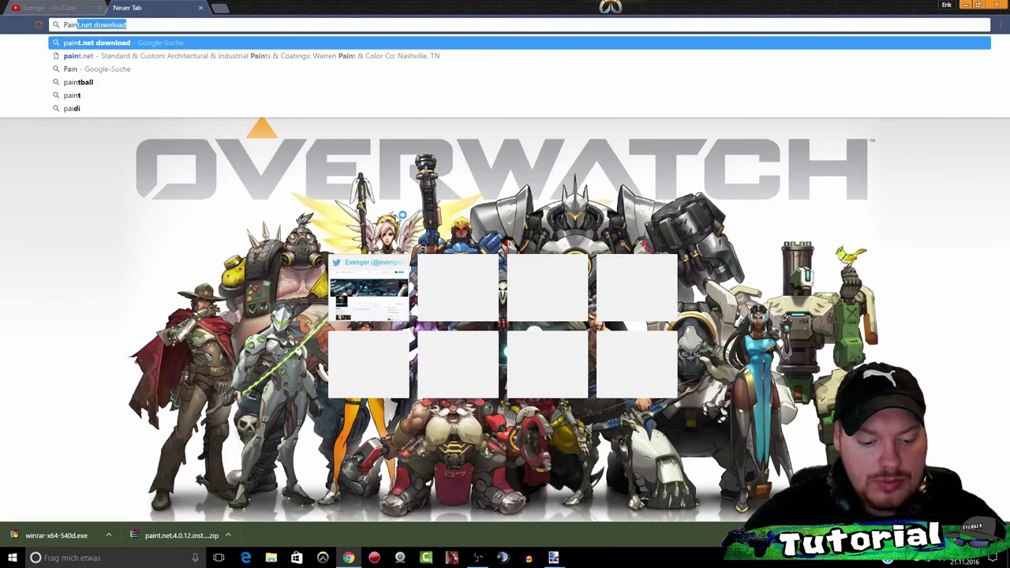
{"action": "type", "text": "nt."}
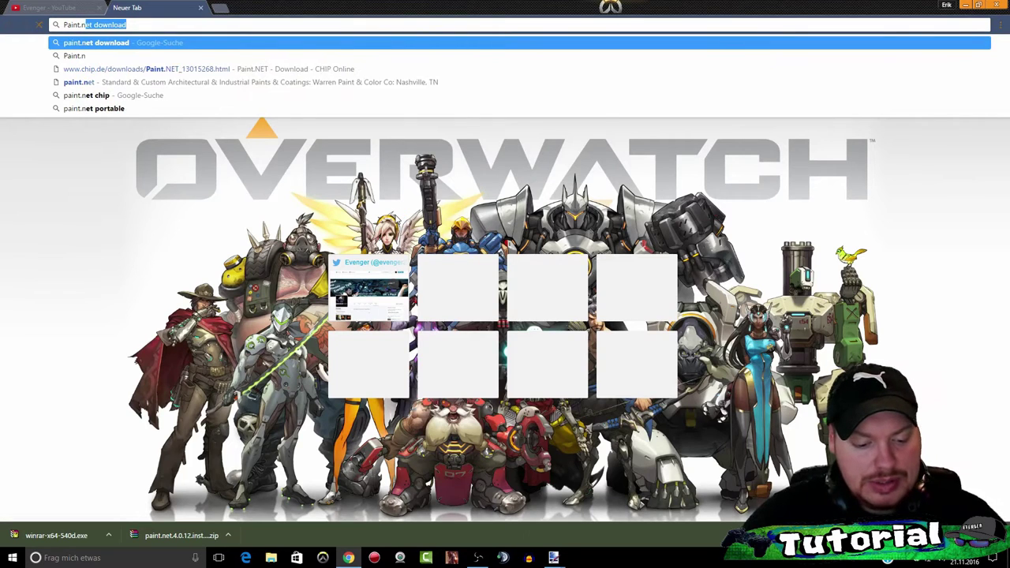
{"action": "type", "text": "net"}
{"action": "key", "text": "Return"}
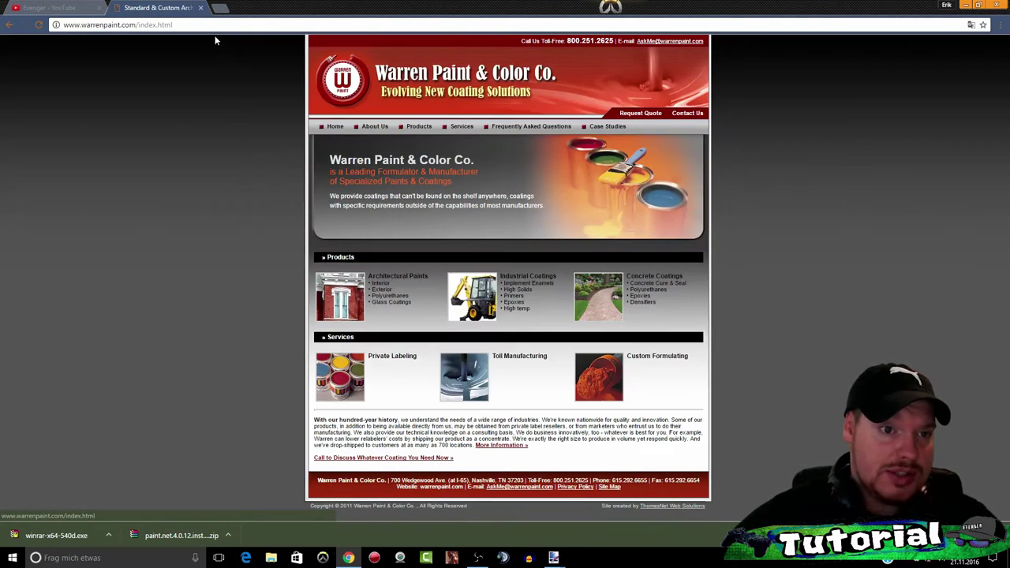
{"action": "left_click", "coordinate": [13, 28]}
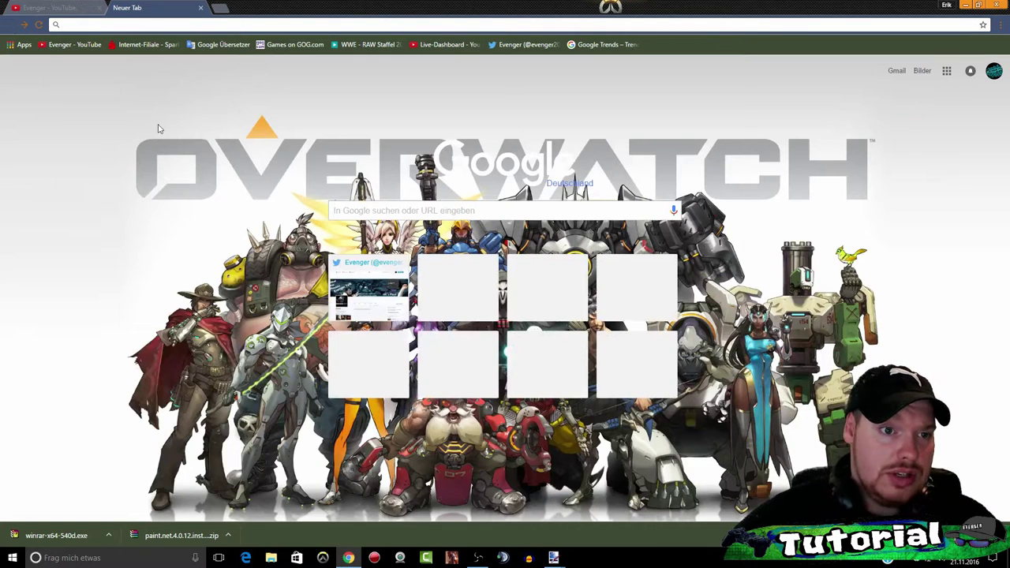
{"action": "left_click", "coordinate": [384, 207]}
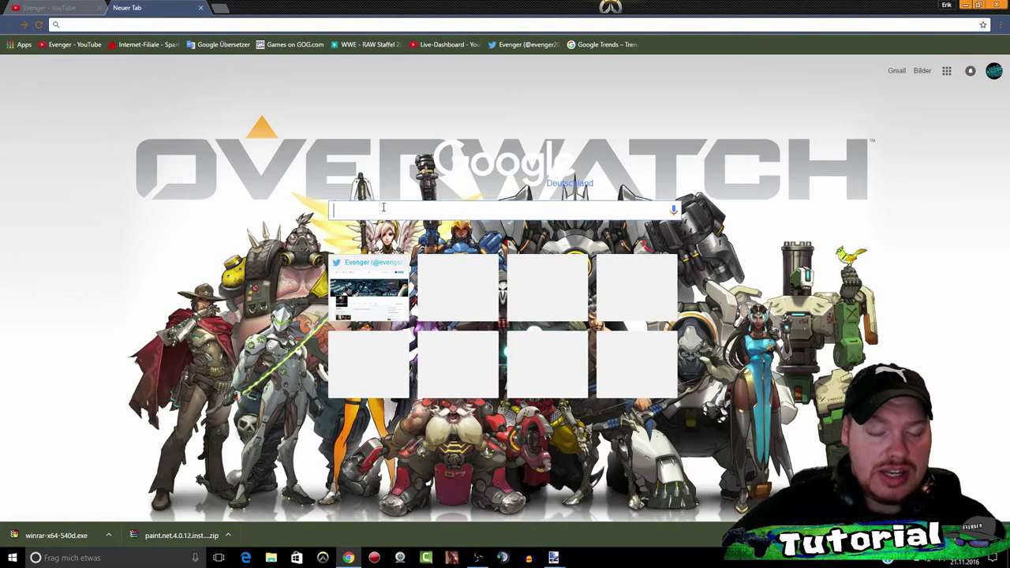
{"action": "type", "text": "Paint."}
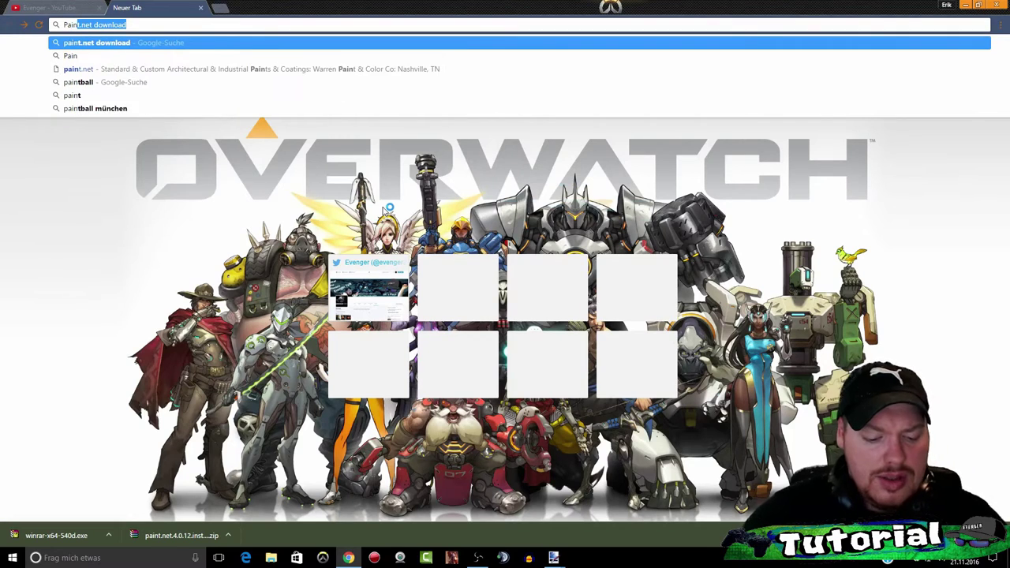
{"action": "type", "text": "ne"}
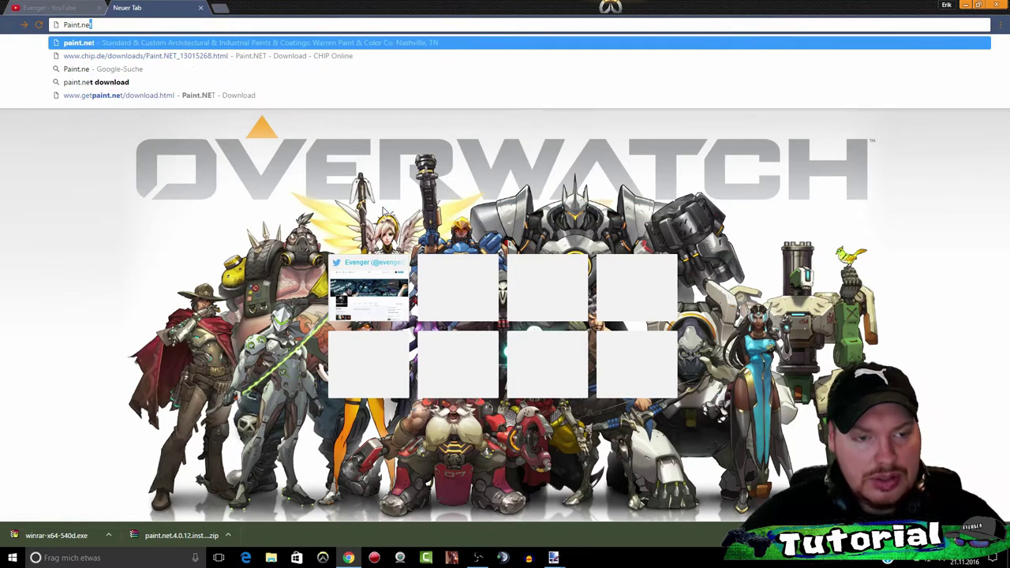
{"action": "type", "text": "t"}
{"action": "key", "text": "Down"}
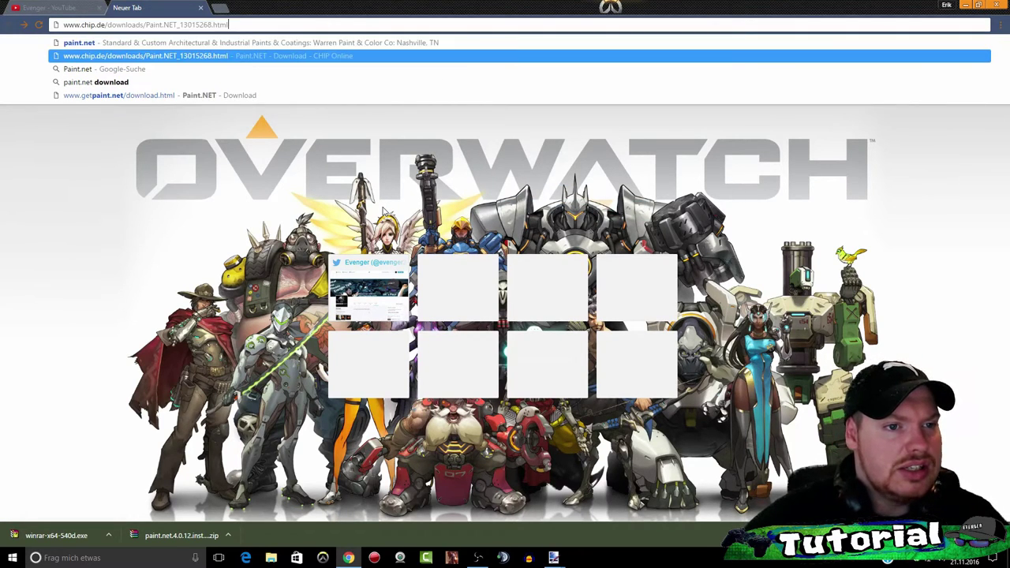
{"action": "key", "text": "Down"}
{"action": "key", "text": "Return"}
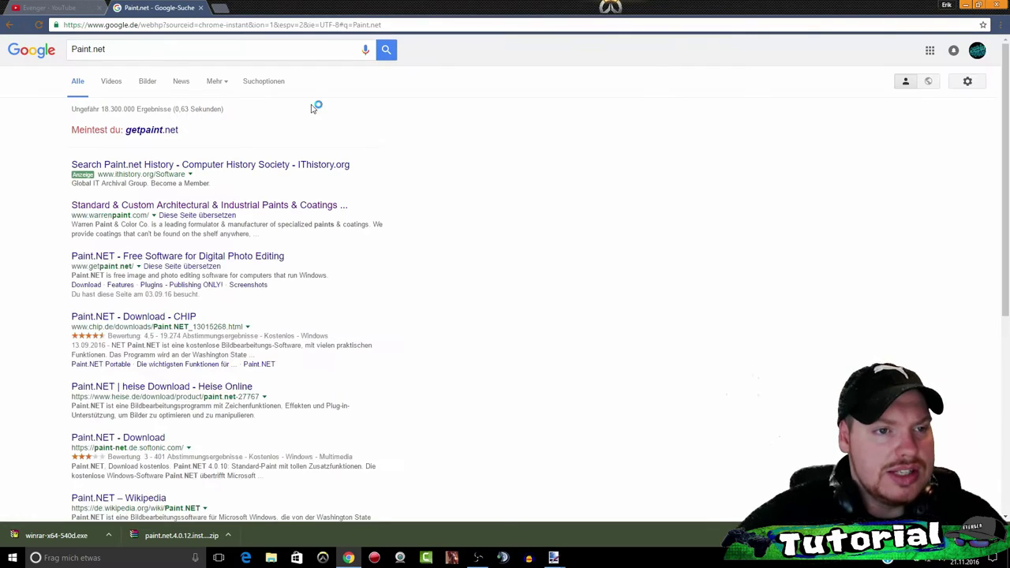
Step: Show the Bilder image results for Paint.net and browse the screenshots and logos
{"action": "left_click", "coordinate": [155, 84]}
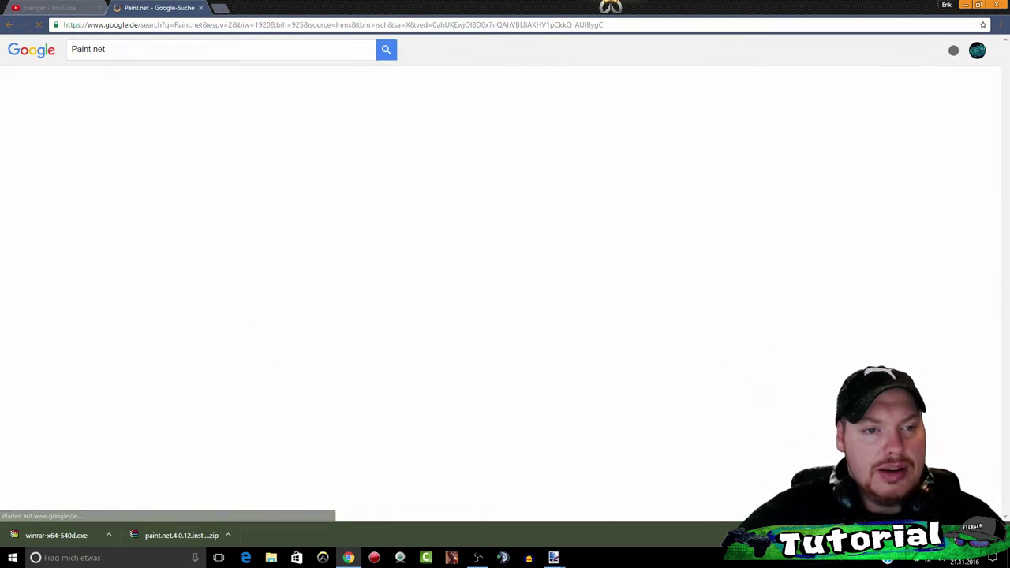
{"action": "scroll", "coordinate": [395, 198], "scroll_direction": "down", "scroll_amount": 2}
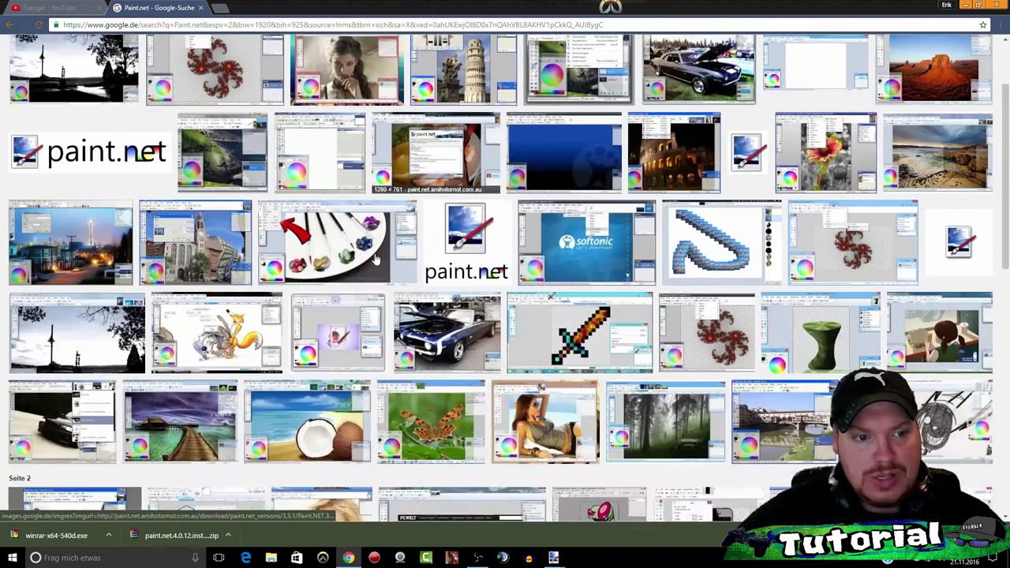
{"action": "scroll", "coordinate": [158, 118], "scroll_direction": "down", "scroll_amount": 1}
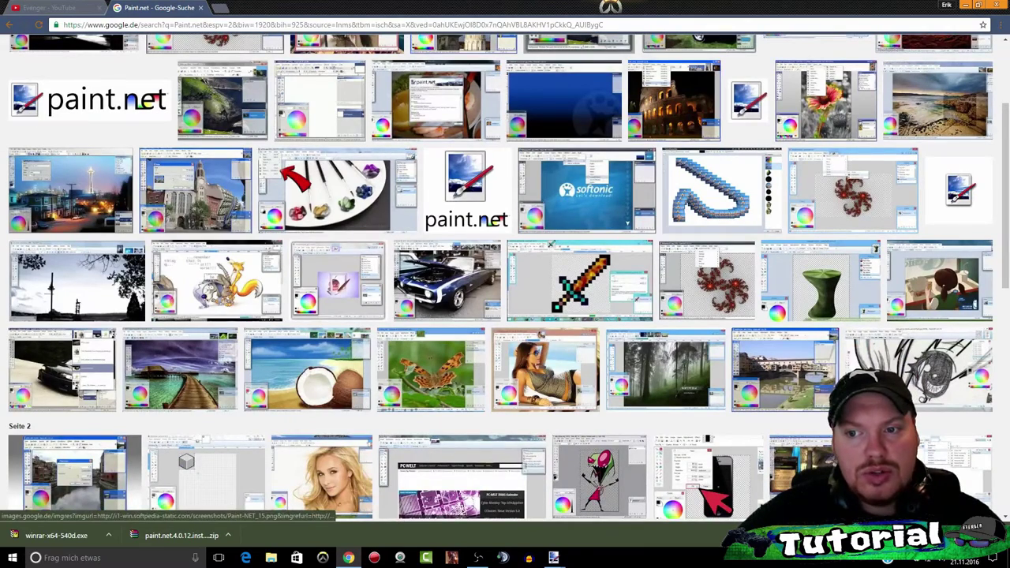
{"action": "mouse_move", "coordinate": [88, 152]}
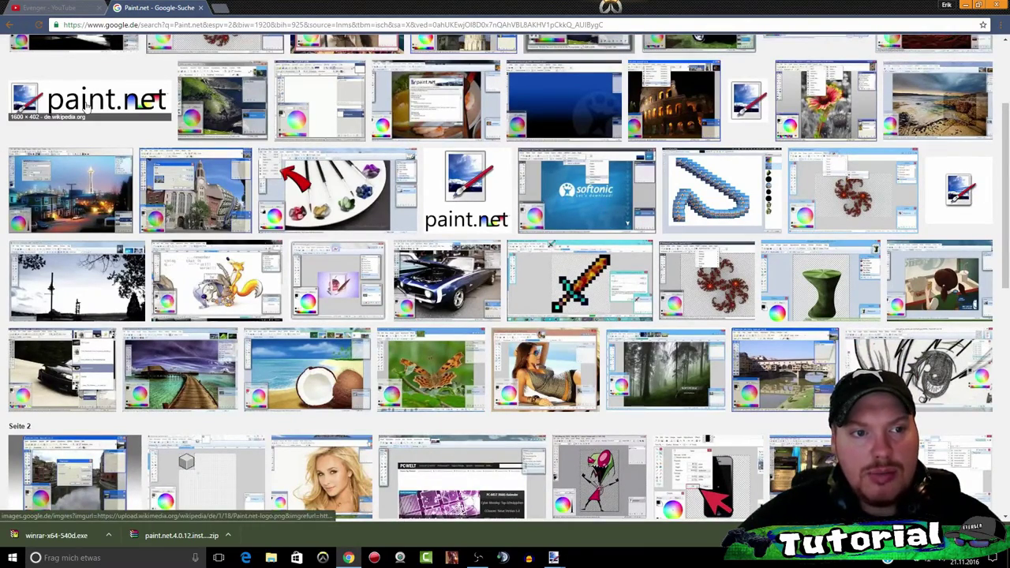
{"action": "scroll", "coordinate": [86, 105], "scroll_direction": "down", "scroll_amount": 1}
{"action": "scroll", "coordinate": [87, 104], "scroll_direction": "down", "scroll_amount": 4}
{"action": "scroll", "coordinate": [87, 105], "scroll_direction": "down", "scroll_amount": 3}
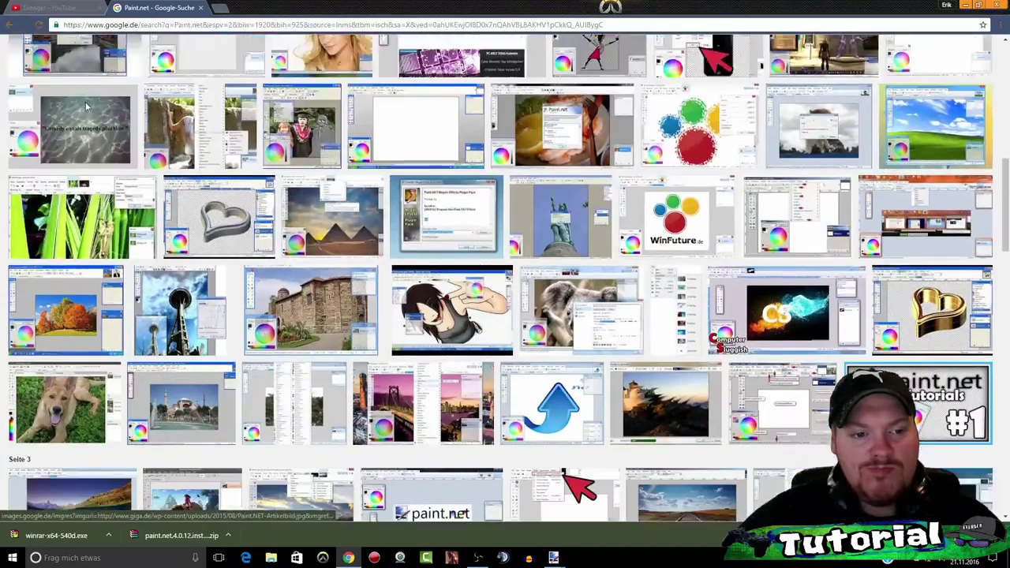
{"action": "scroll", "coordinate": [87, 105], "scroll_direction": "down", "scroll_amount": 4}
{"action": "scroll", "coordinate": [87, 105], "scroll_direction": "down", "scroll_amount": 5}
{"action": "scroll", "coordinate": [87, 105], "scroll_direction": "down", "scroll_amount": 1}
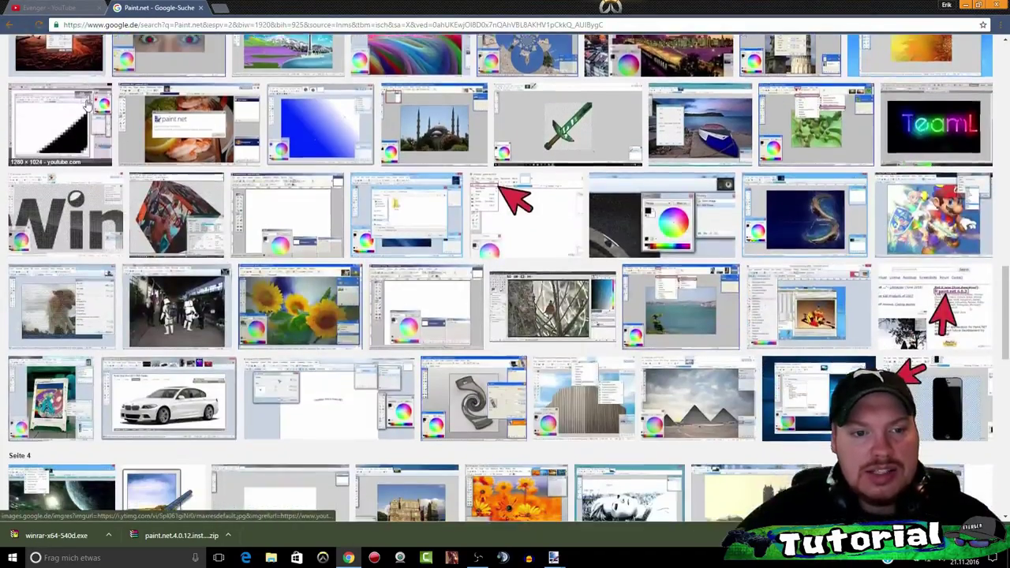
{"action": "scroll", "coordinate": [87, 105], "scroll_direction": "down", "scroll_amount": 3}
{"action": "scroll", "coordinate": [87, 101], "scroll_direction": "down", "scroll_amount": 4}
{"action": "scroll", "coordinate": [87, 101], "scroll_direction": "down", "scroll_amount": 3}
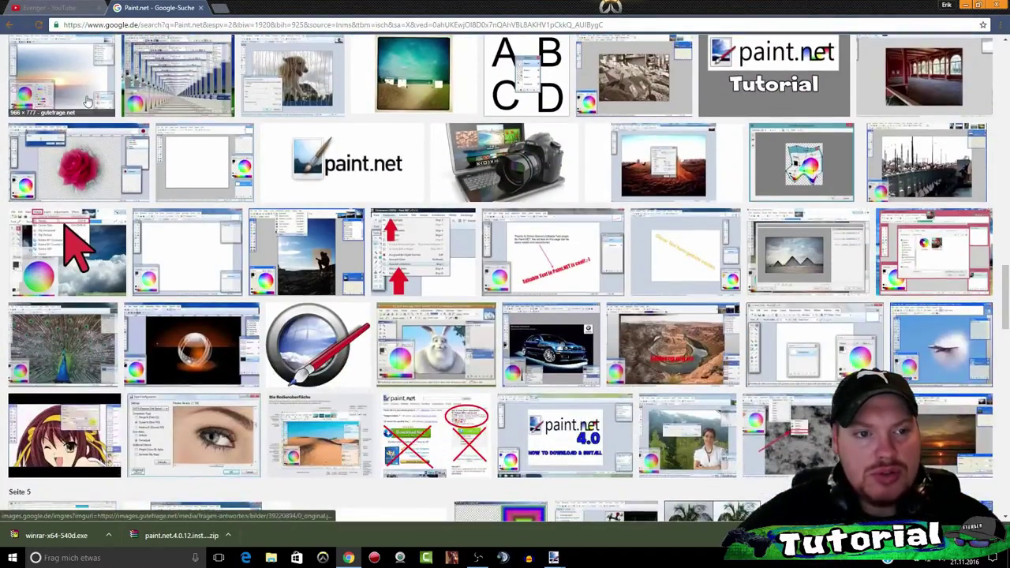
{"action": "scroll", "coordinate": [88, 101], "scroll_direction": "down", "scroll_amount": 2}
{"action": "scroll", "coordinate": [88, 101], "scroll_direction": "down", "scroll_amount": 1}
{"action": "scroll", "coordinate": [88, 101], "scroll_direction": "down", "scroll_amount": 2}
{"action": "scroll", "coordinate": [89, 101], "scroll_direction": "down", "scroll_amount": 2}
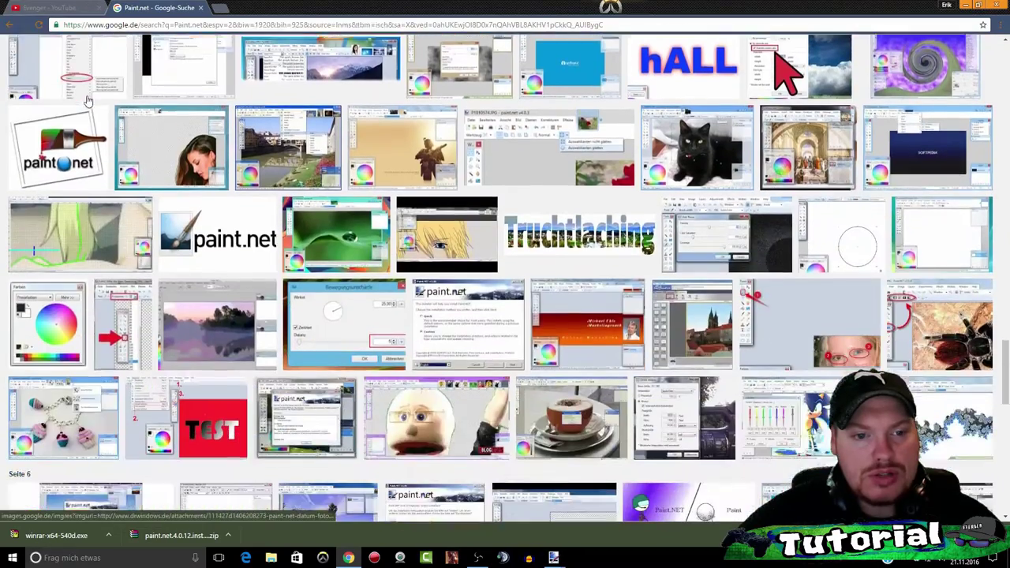
{"action": "scroll", "coordinate": [89, 101], "scroll_direction": "down", "scroll_amount": 1}
{"action": "scroll", "coordinate": [89, 101], "scroll_direction": "down", "scroll_amount": 3}
{"action": "scroll", "coordinate": [88, 101], "scroll_direction": "down", "scroll_amount": 1}
{"action": "scroll", "coordinate": [90, 99], "scroll_direction": "up", "scroll_amount": 1}
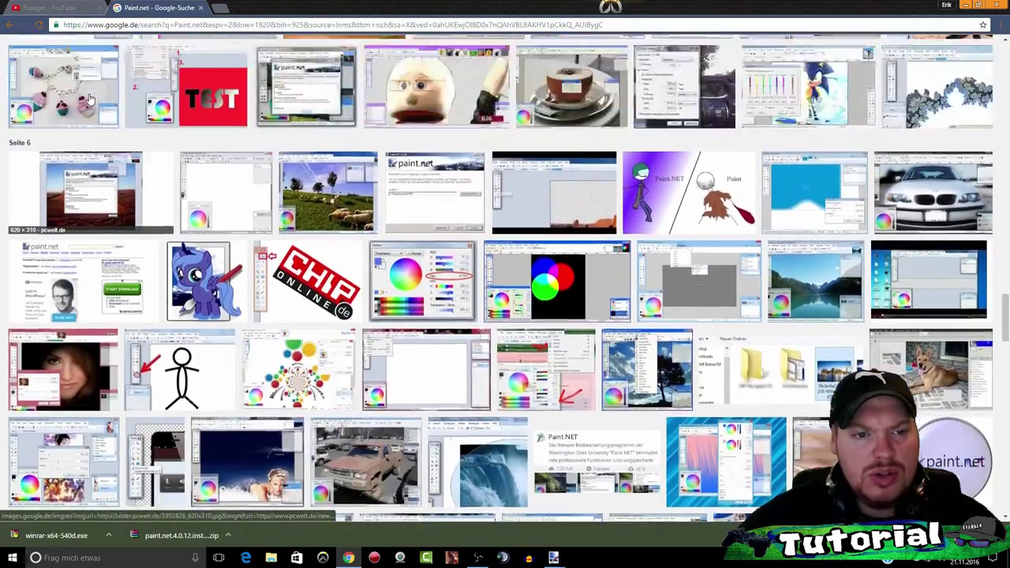
{"action": "scroll", "coordinate": [90, 99], "scroll_direction": "up", "scroll_amount": 1}
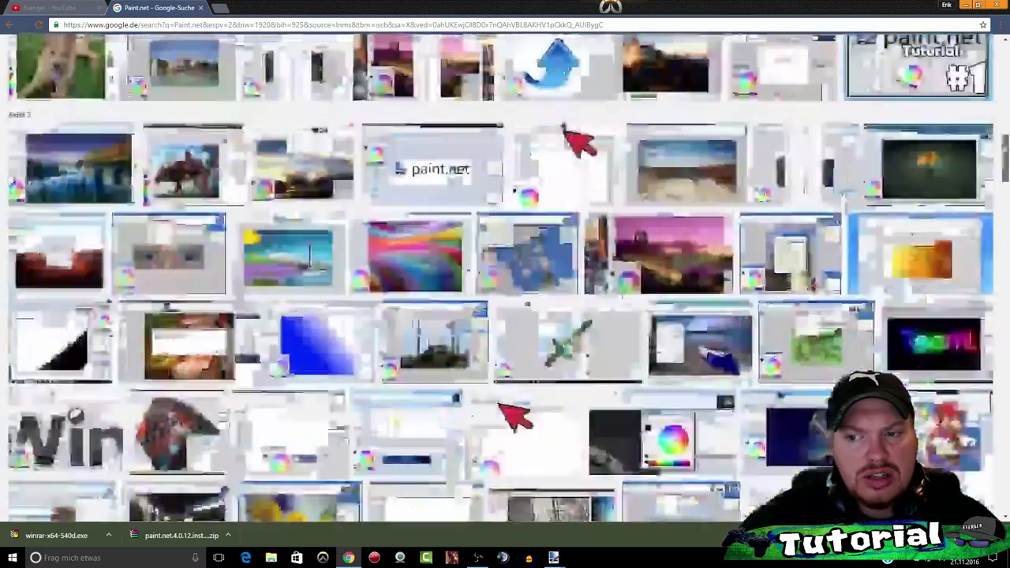
{"action": "left_click_drag", "start_coordinate": [1005, 317], "coordinate": [1005, 71]}
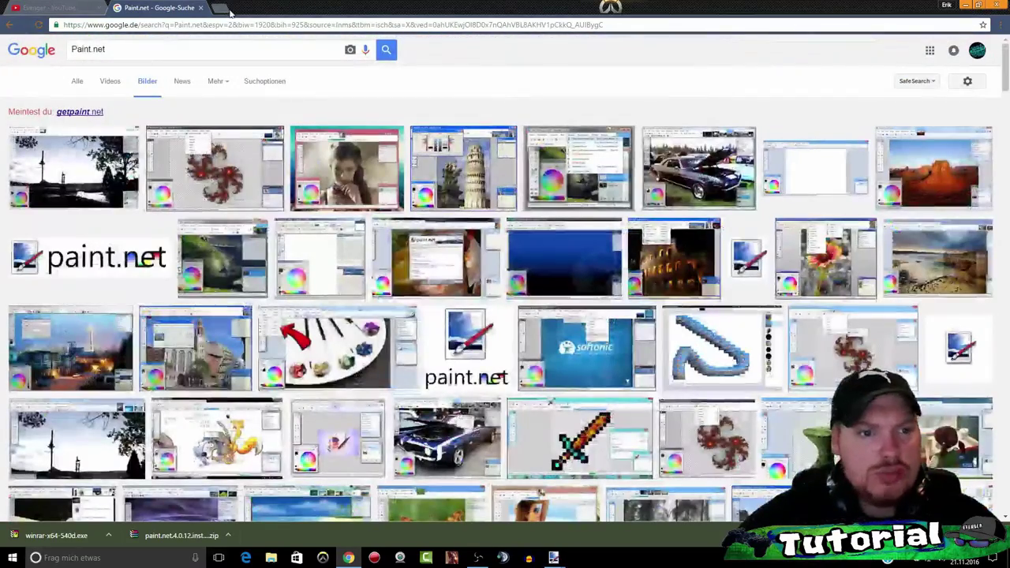
Step: Search images for 'paint.net logo' via the autocomplete suggestion and browse the logo results
{"action": "left_click", "coordinate": [144, 55]}
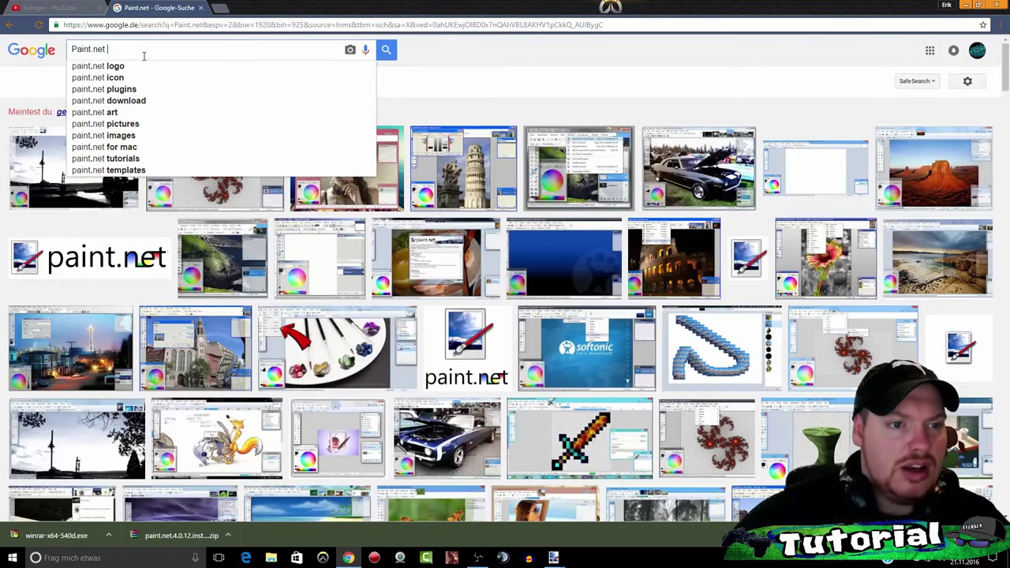
{"action": "key", "text": "Down"}
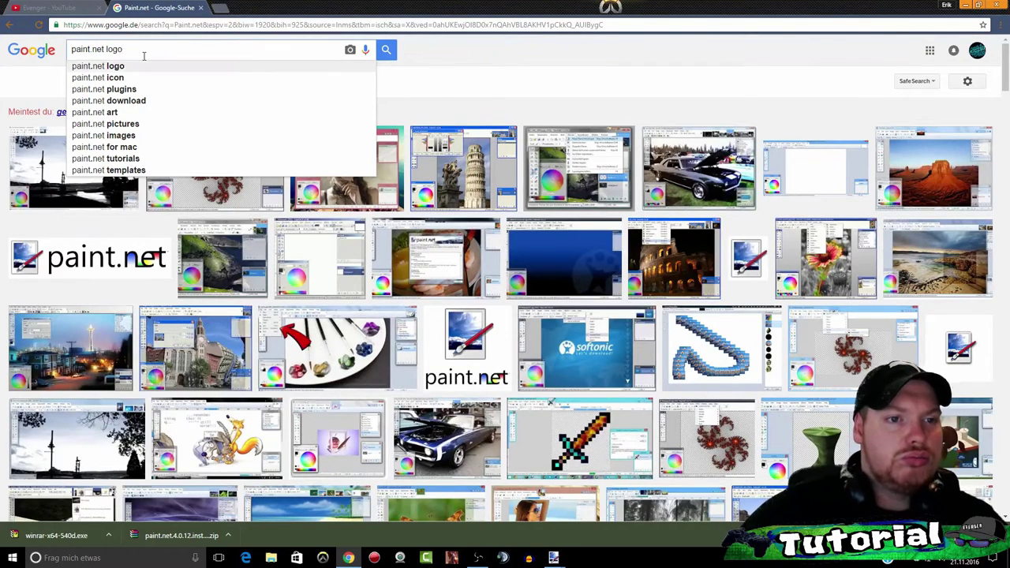
{"action": "key", "text": "Return"}
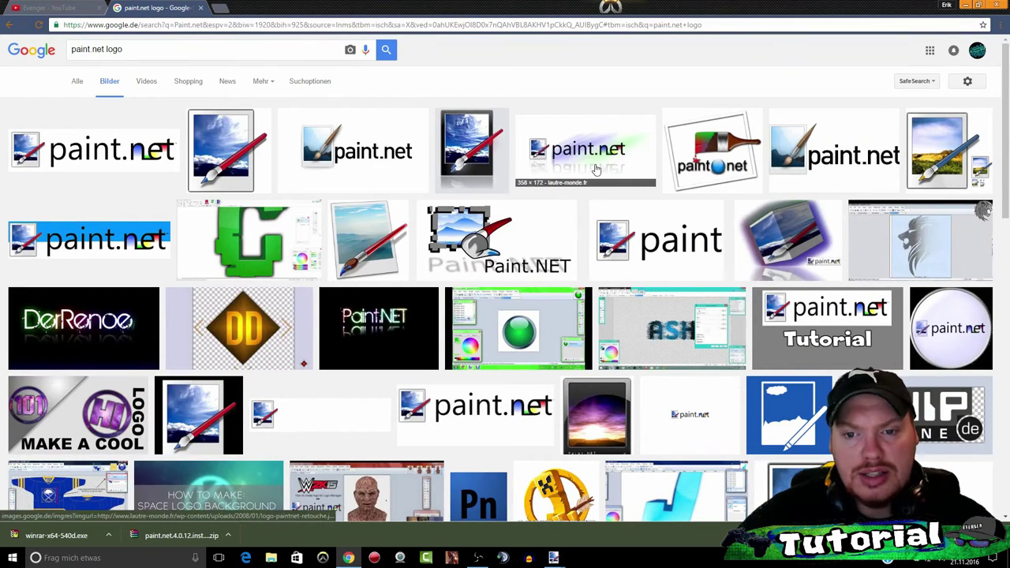
{"action": "scroll", "coordinate": [777, 124], "scroll_direction": "down", "scroll_amount": 2}
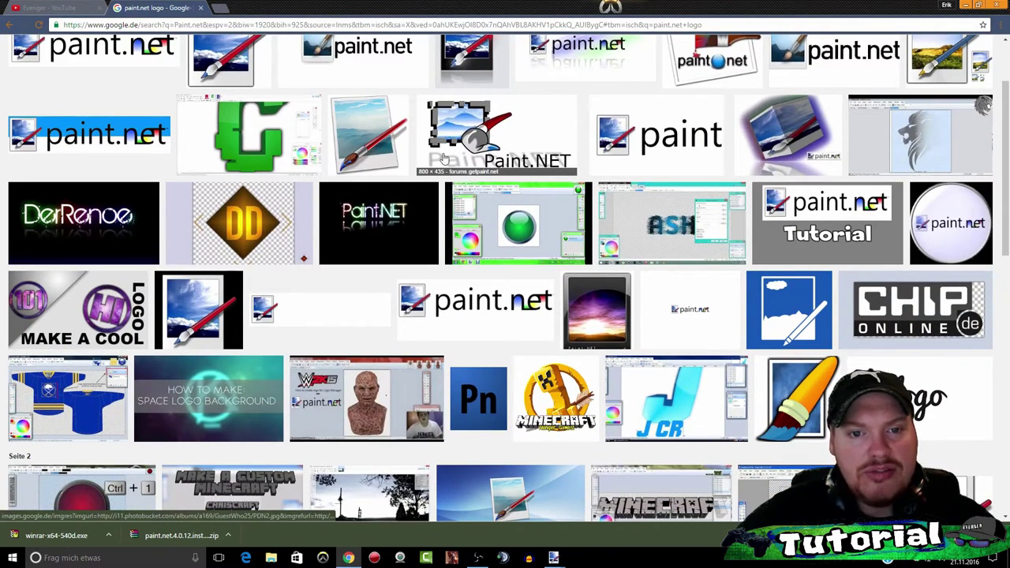
{"action": "scroll", "coordinate": [443, 159], "scroll_direction": "down", "scroll_amount": 2}
{"action": "scroll", "coordinate": [444, 160], "scroll_direction": "down", "scroll_amount": 1}
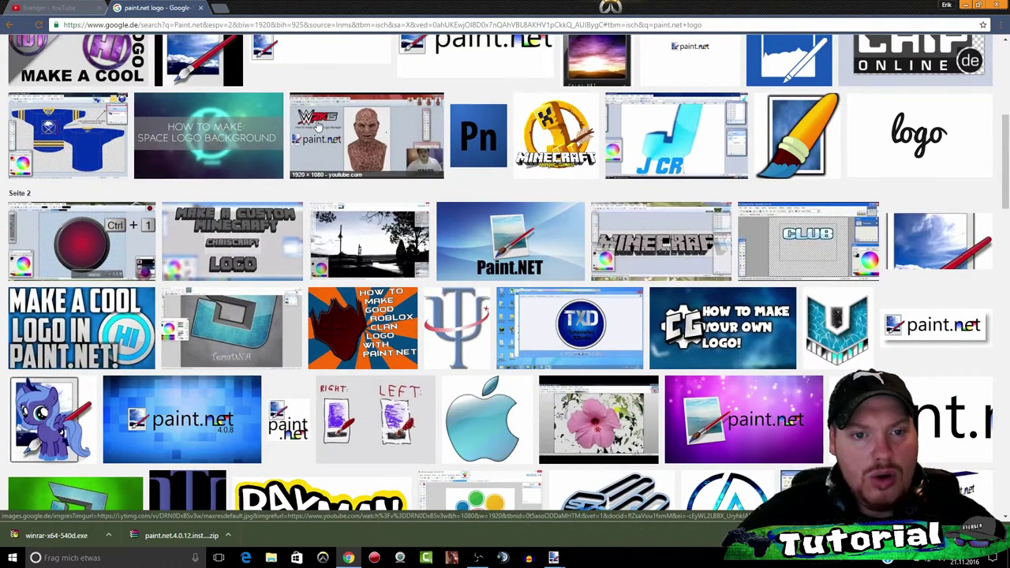
{"action": "scroll", "coordinate": [545, 142], "scroll_direction": "down", "scroll_amount": 1}
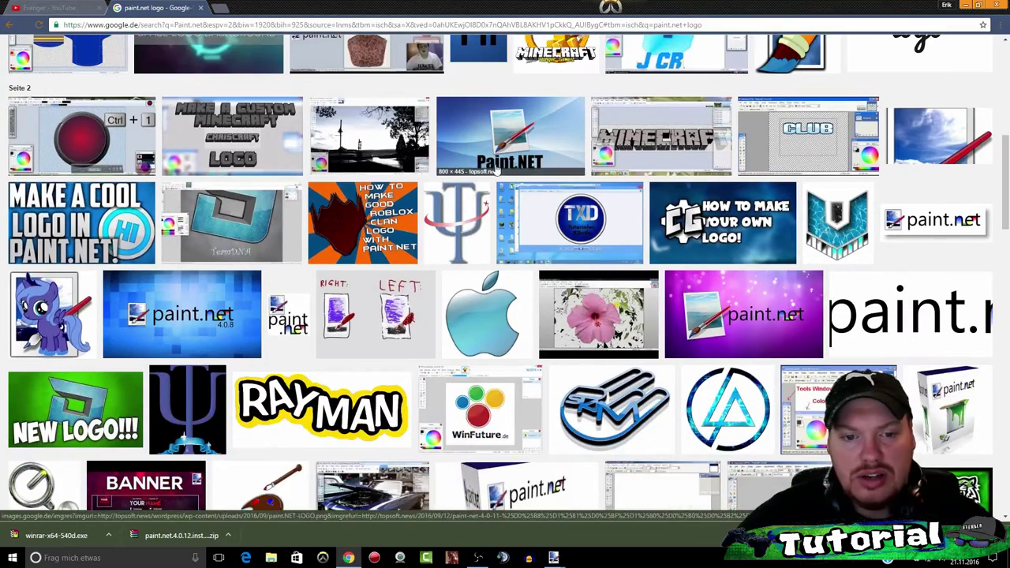
{"action": "scroll", "coordinate": [358, 443], "scroll_direction": "down", "scroll_amount": 2}
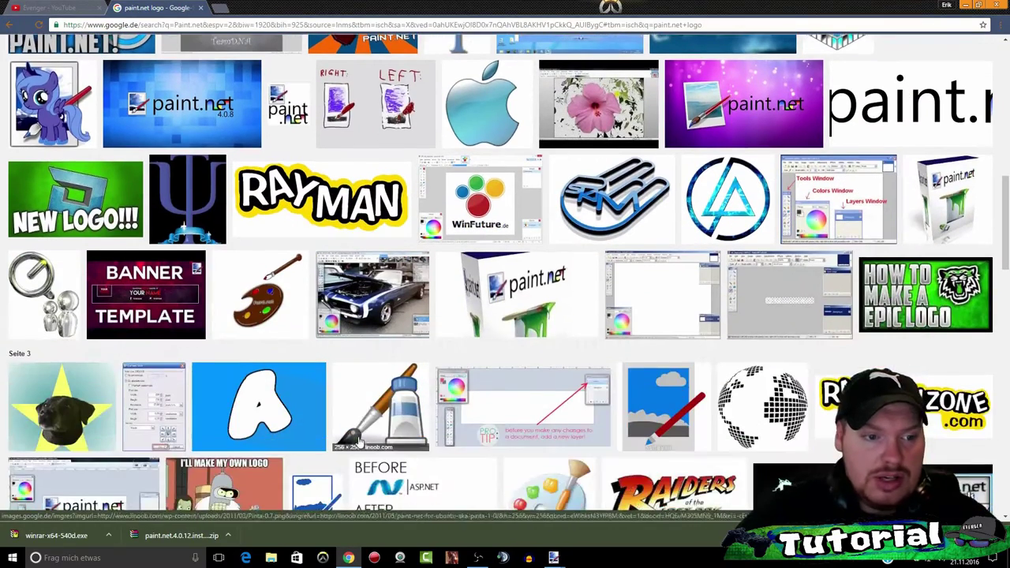
{"action": "scroll", "coordinate": [733, 320], "scroll_direction": "down", "scroll_amount": 3}
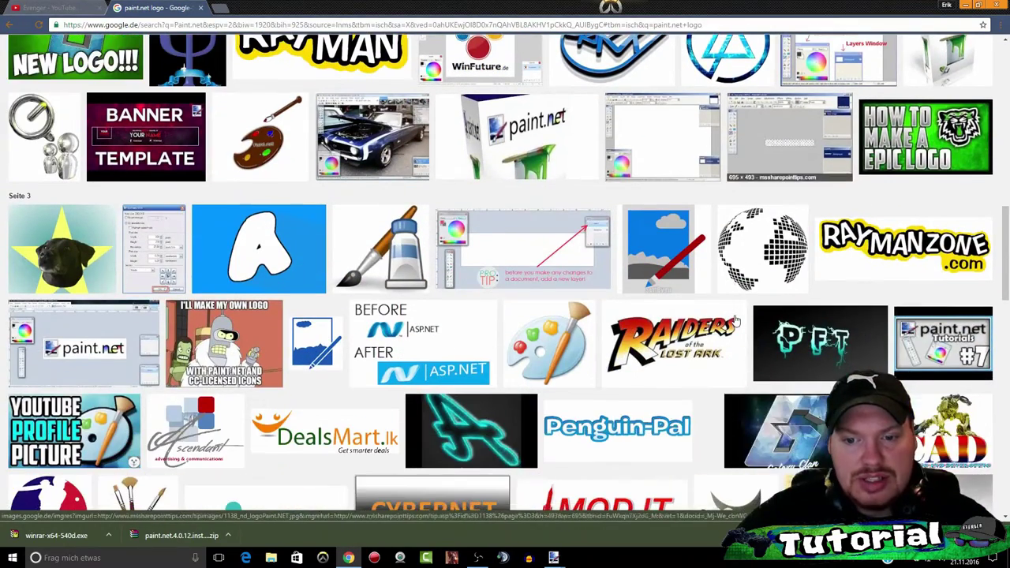
{"action": "scroll", "coordinate": [669, 338], "scroll_direction": "up", "scroll_amount": 2}
{"action": "scroll", "coordinate": [669, 331], "scroll_direction": "up", "scroll_amount": 3}
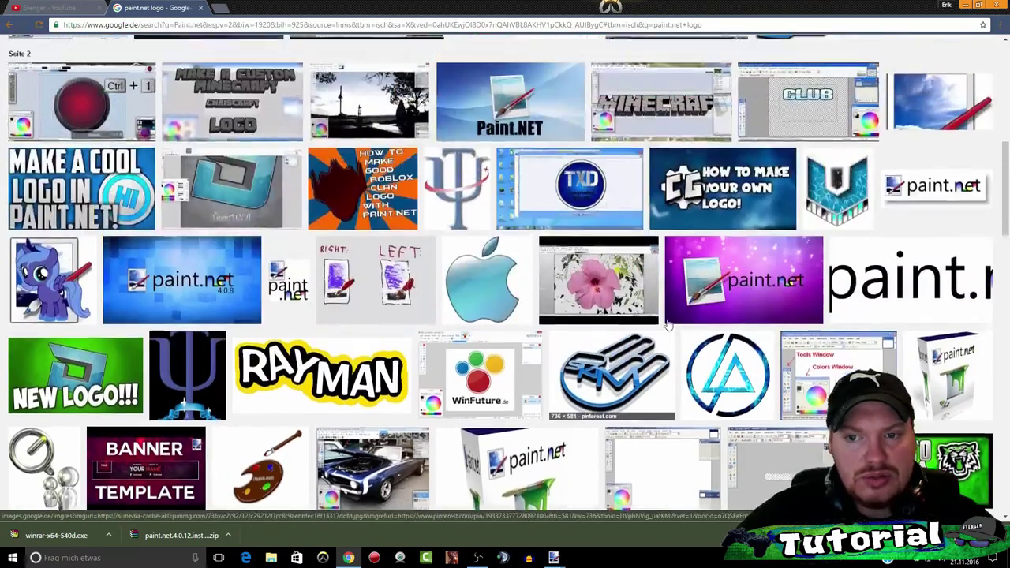
{"action": "scroll", "coordinate": [668, 324], "scroll_direction": "up", "scroll_amount": 3}
{"action": "scroll", "coordinate": [668, 316], "scroll_direction": "up", "scroll_amount": 3}
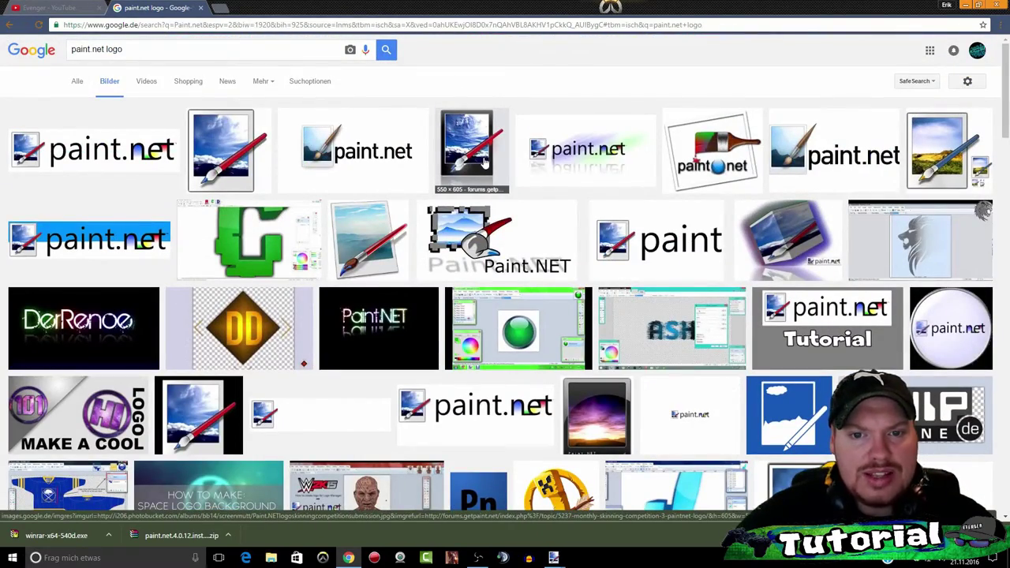
Step: Look at the framed icon result, then open the wide paint.net wordmark logo full-size
{"action": "left_click", "coordinate": [484, 162]}
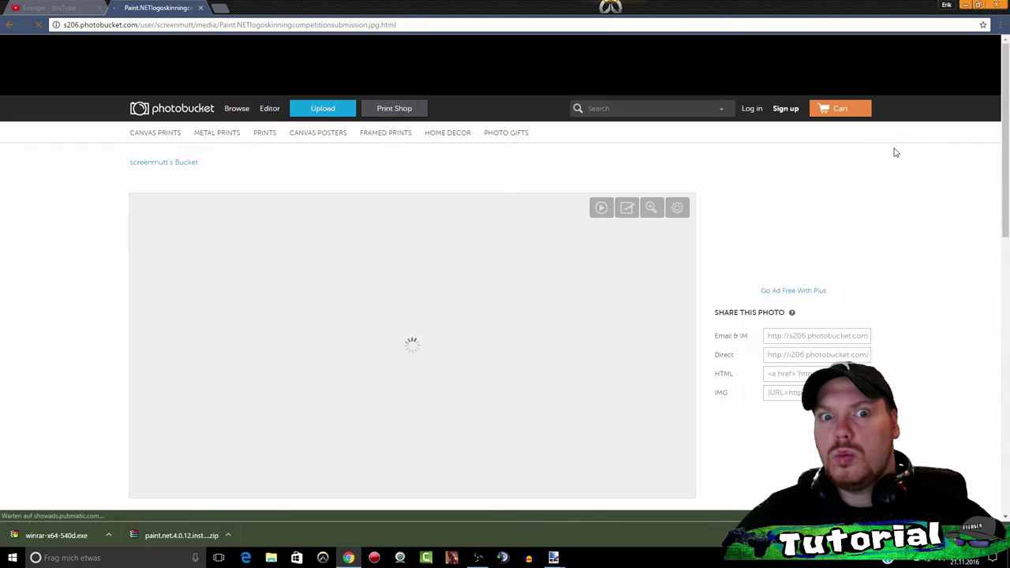
{"action": "left_click", "coordinate": [11, 25]}
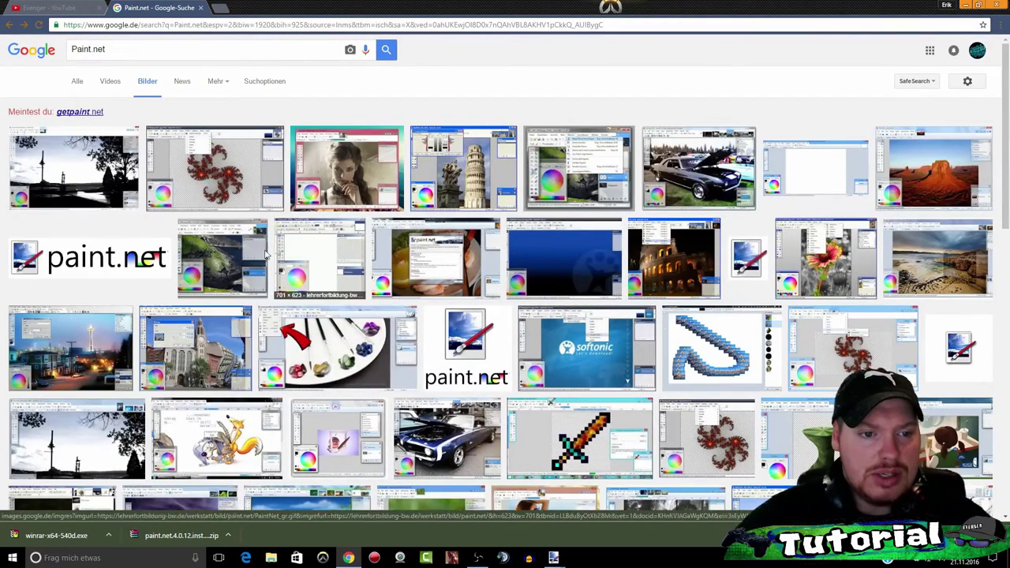
{"action": "left_click", "coordinate": [76, 260]}
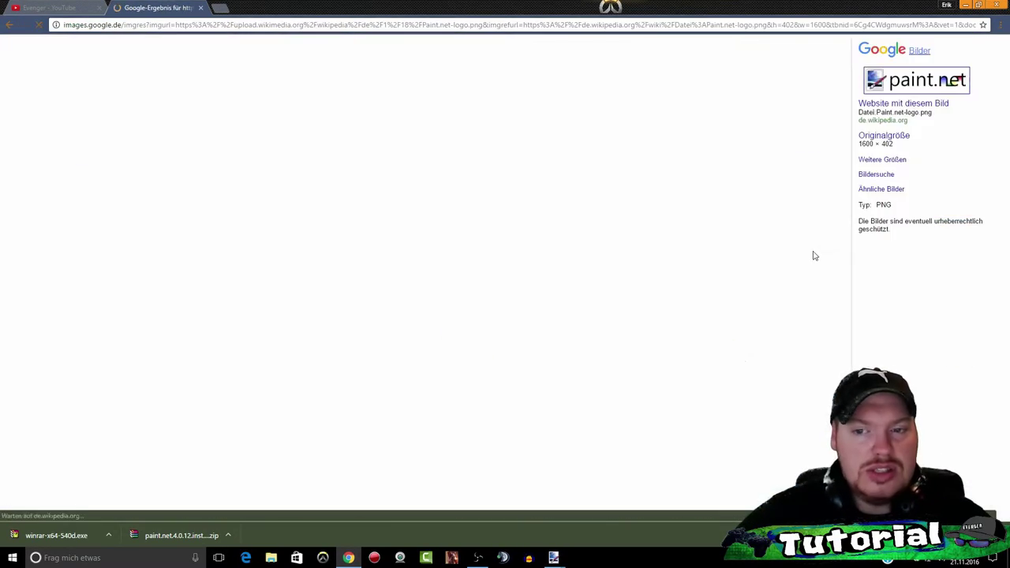
{"action": "left_click", "coordinate": [892, 137]}
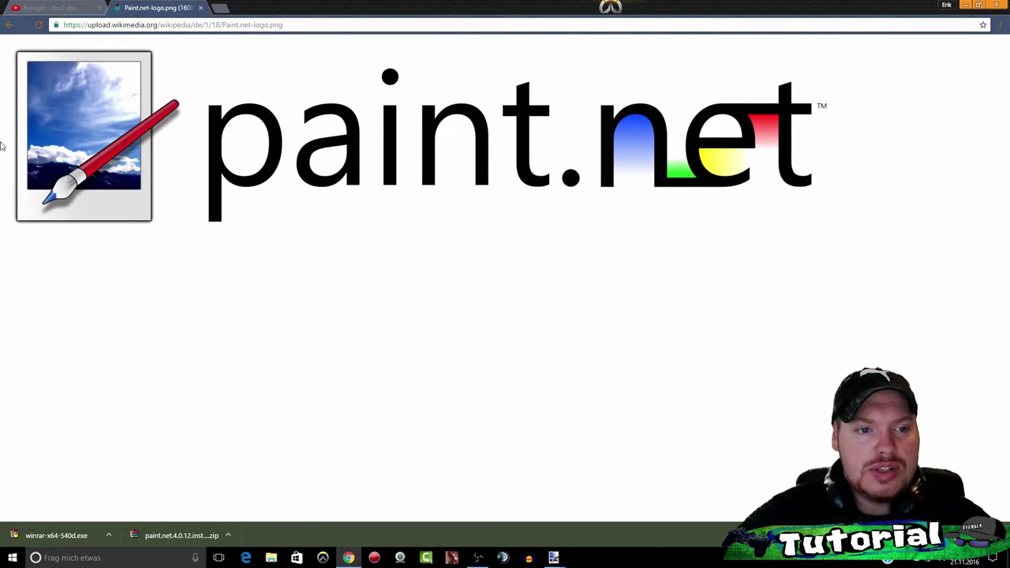
Step: Save the logo as Paint.net-logo.png, close its tab and return to paint.net
{"action": "right_click", "coordinate": [72, 138]}
{"action": "left_click", "coordinate": [102, 154]}
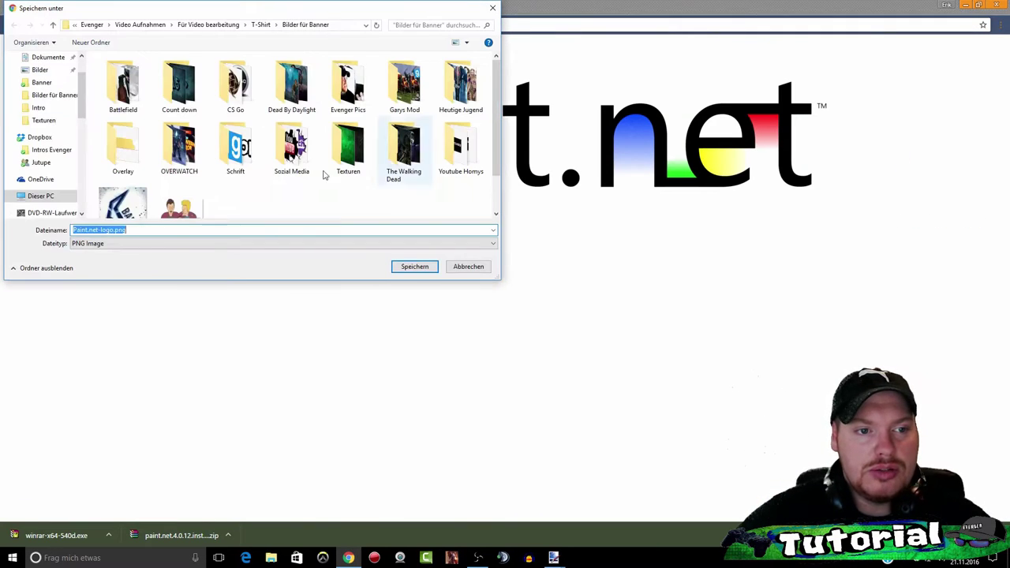
{"action": "left_click", "coordinate": [414, 266]}
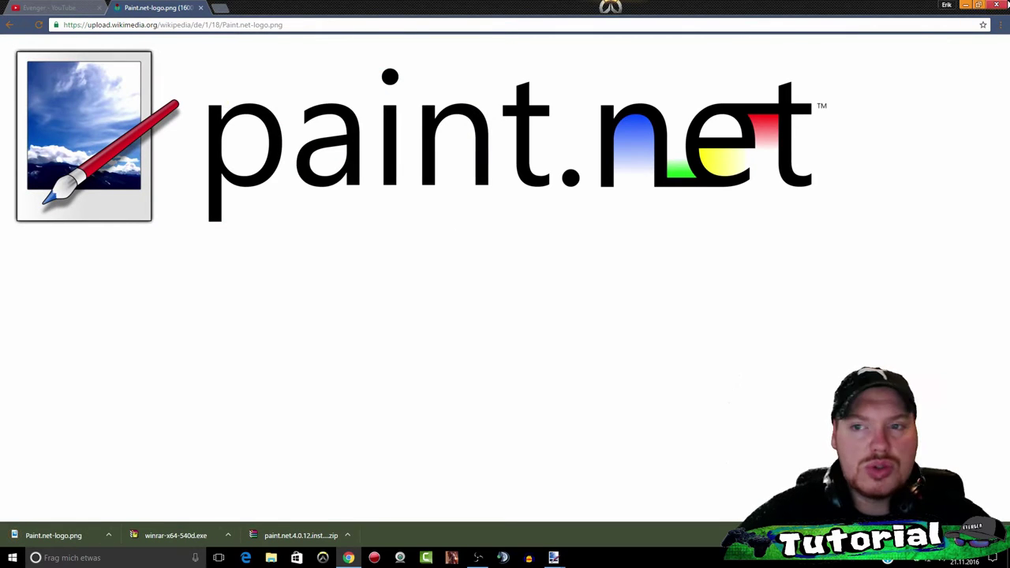
{"action": "left_click", "coordinate": [201, 8]}
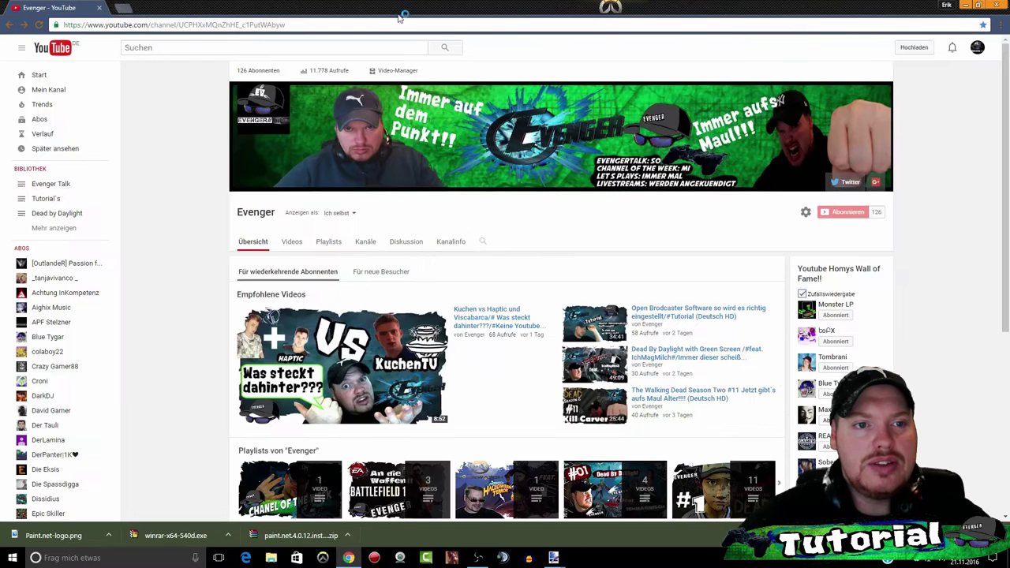
{"action": "key", "text": "alt+Tab"}
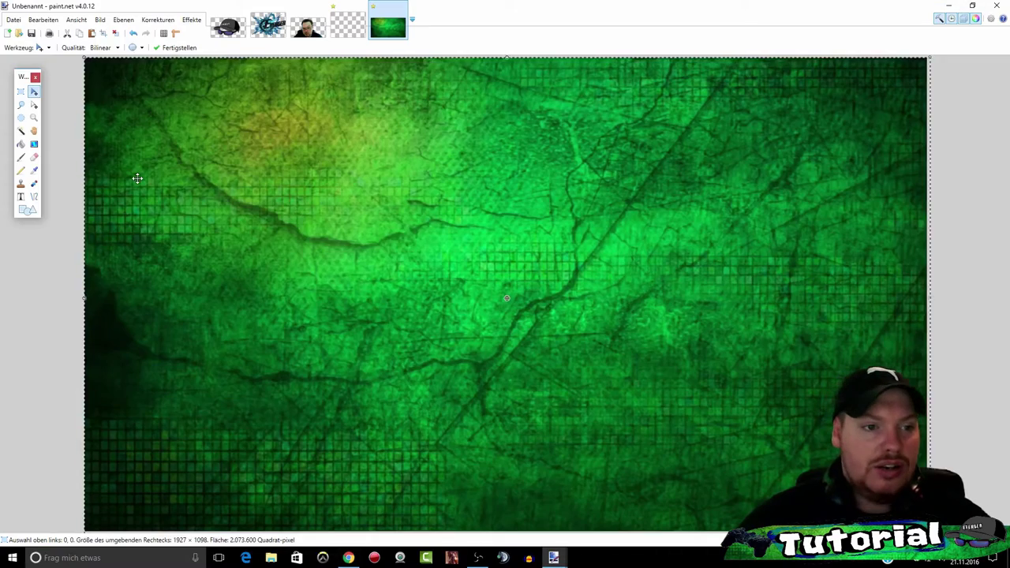
Step: Open Paint.net-logo.png from the T-Shirt > Bilder für Banner folder
{"action": "left_click", "coordinate": [19, 34]}
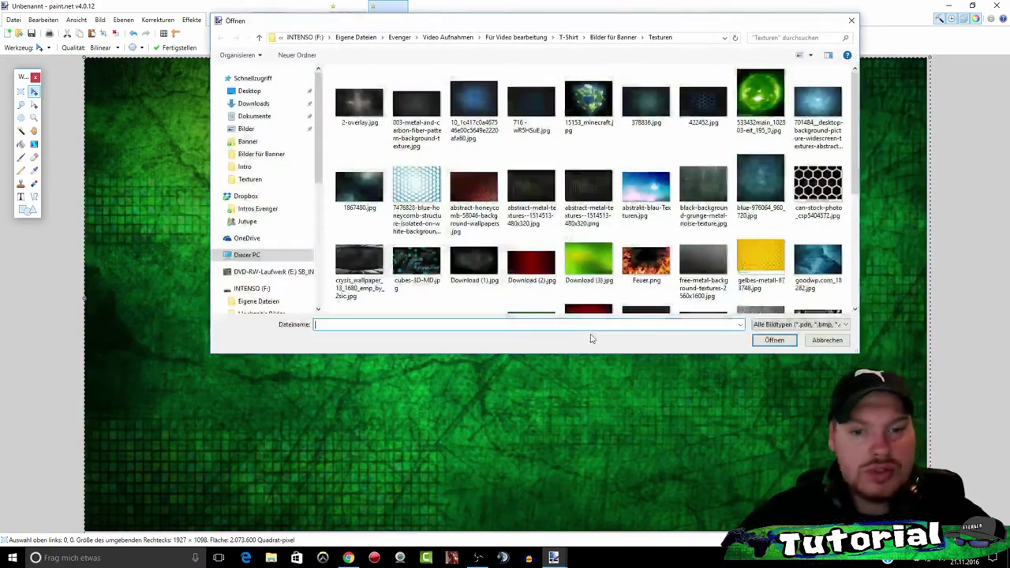
{"action": "left_click", "coordinate": [533, 39]}
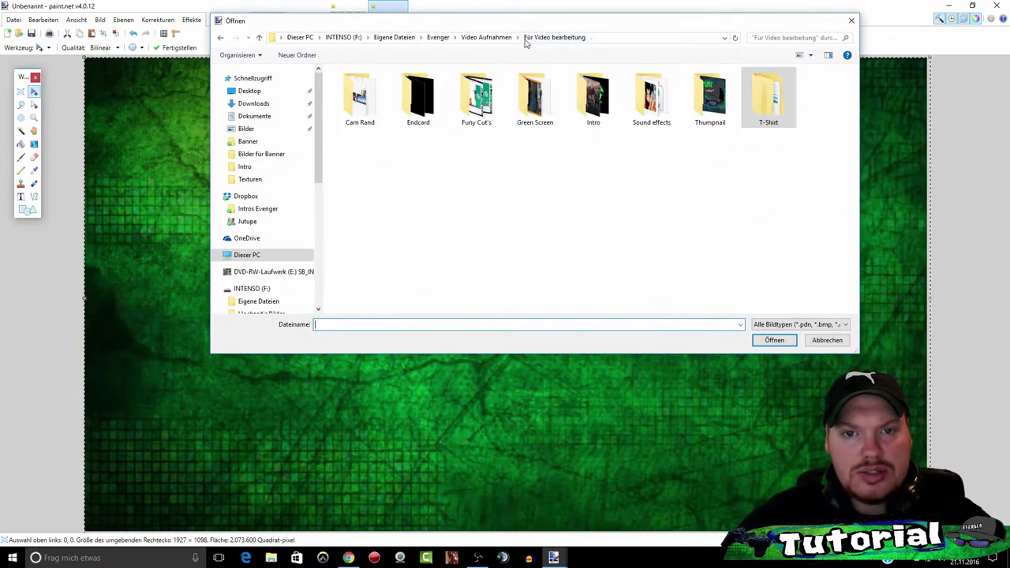
{"action": "double_click", "coordinate": [762, 102]}
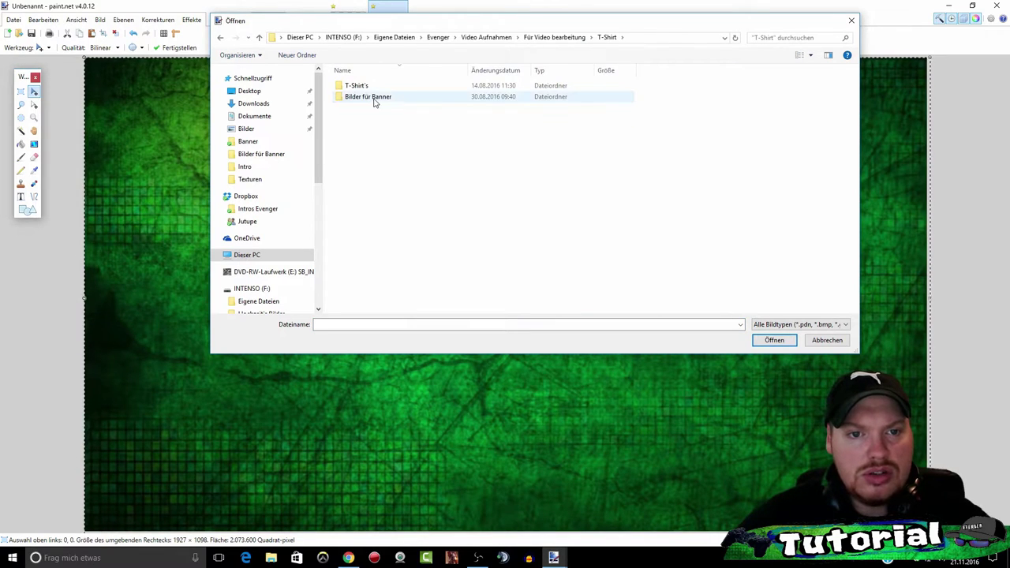
{"action": "double_click", "coordinate": [376, 98]}
{"action": "left_click", "coordinate": [221, 39]}
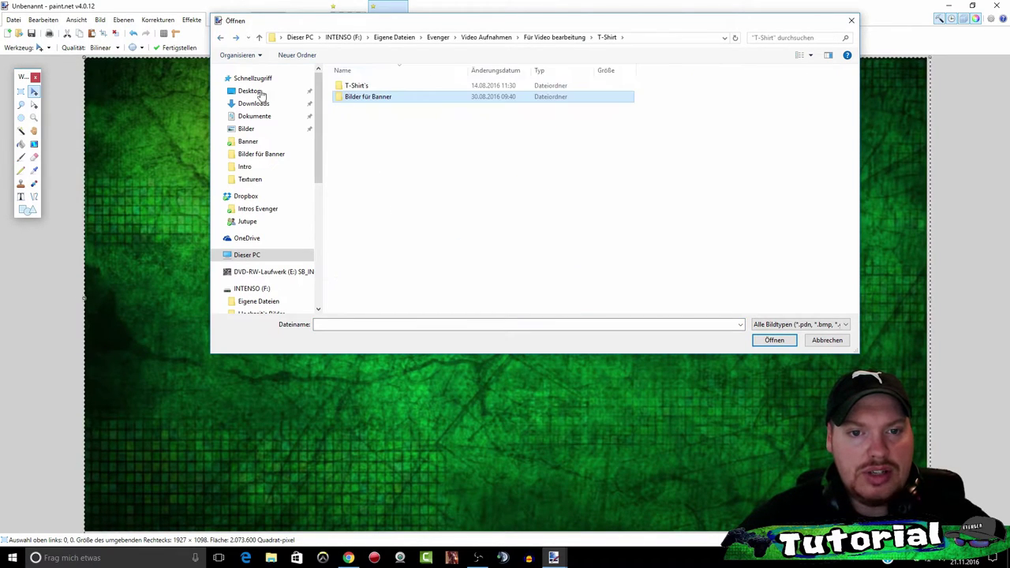
{"action": "double_click", "coordinate": [351, 84]}
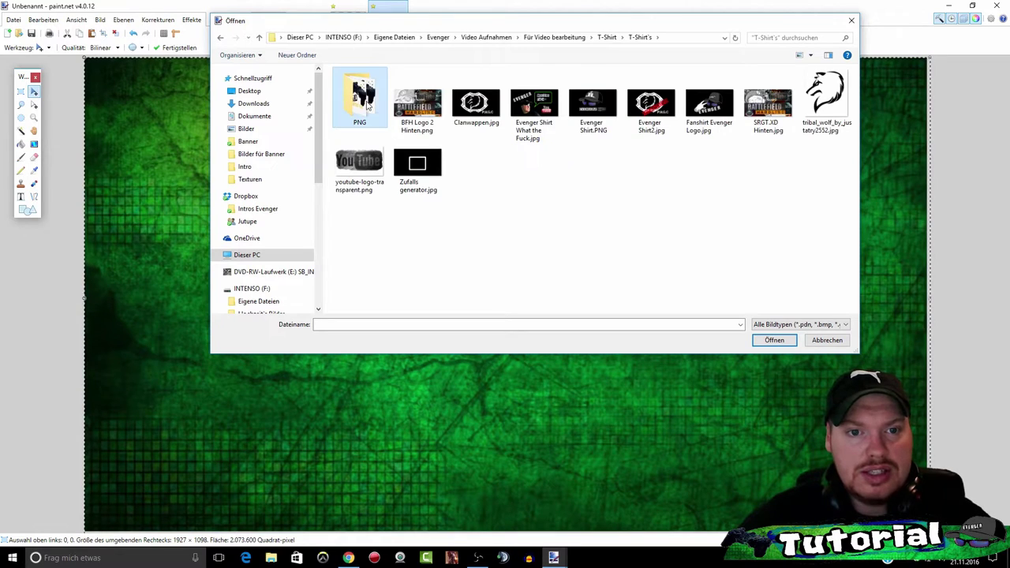
{"action": "double_click", "coordinate": [359, 98]}
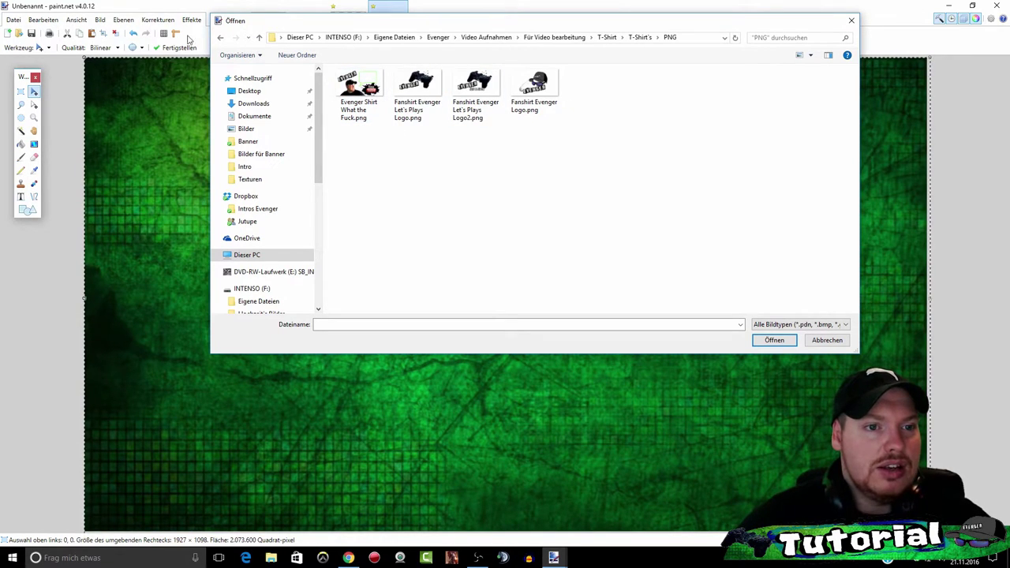
{"action": "left_click", "coordinate": [221, 38]}
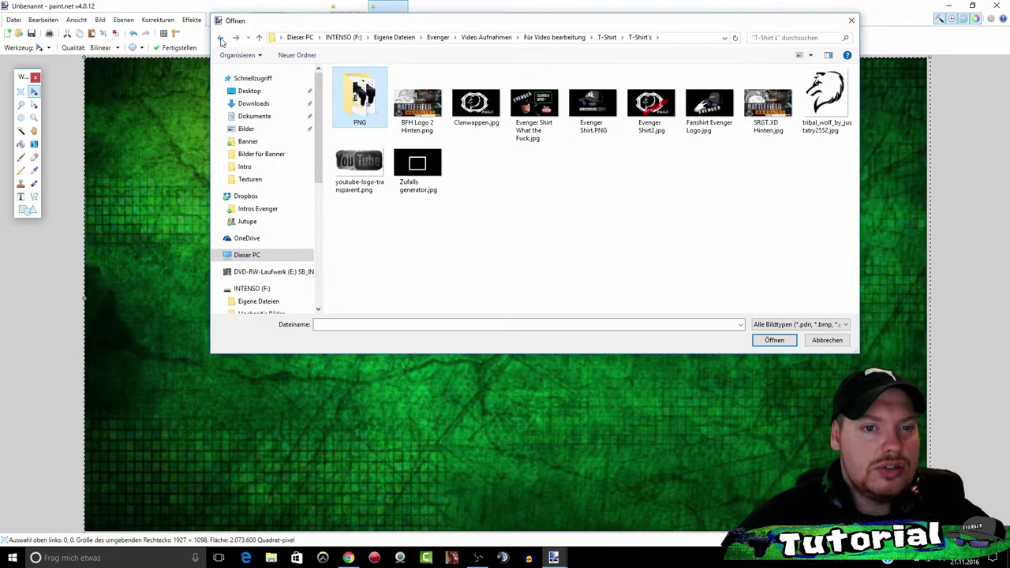
{"action": "left_click", "coordinate": [221, 40]}
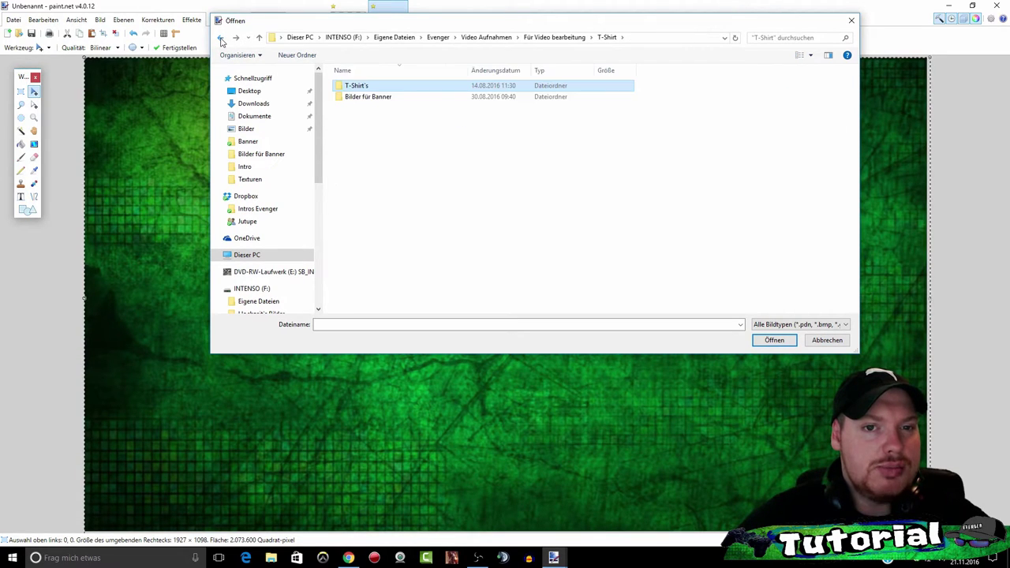
{"action": "double_click", "coordinate": [368, 97]}
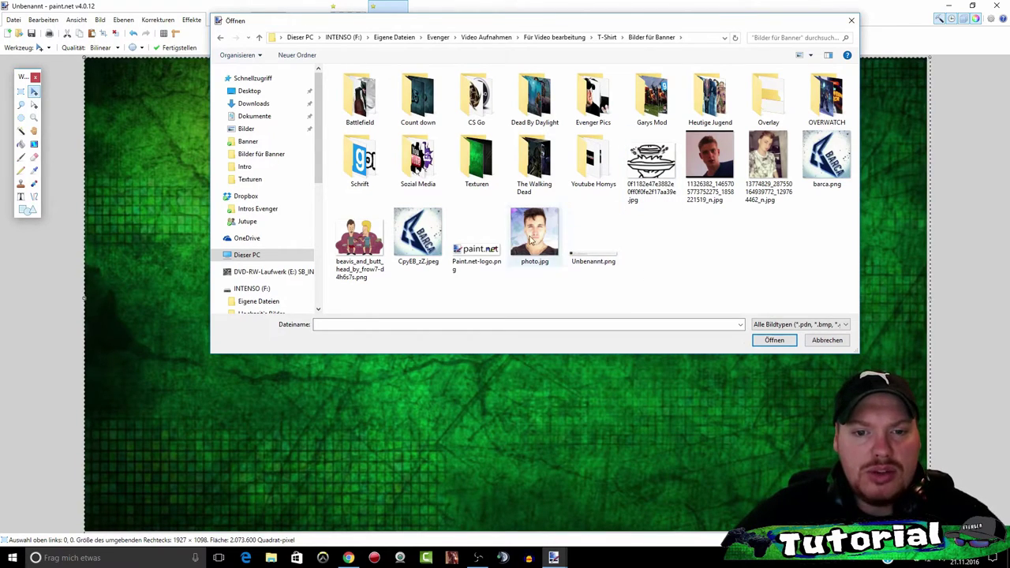
{"action": "left_click", "coordinate": [502, 254]}
{"action": "left_click", "coordinate": [763, 345]}
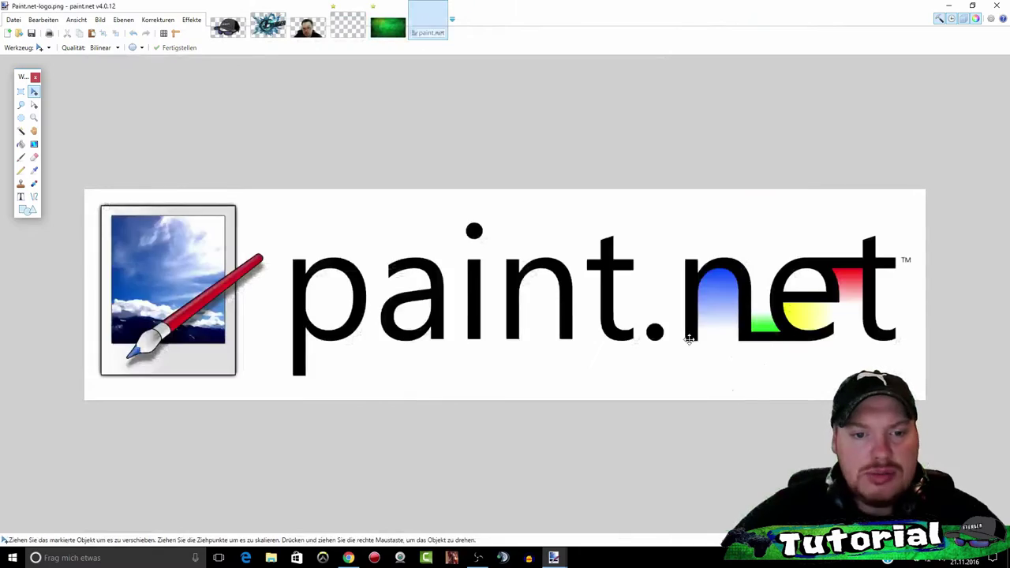
Step: Magic-wand select the logo's white background, including the inside of the p
{"action": "left_click", "coordinate": [21, 131]}
{"action": "left_click", "coordinate": [348, 232]}
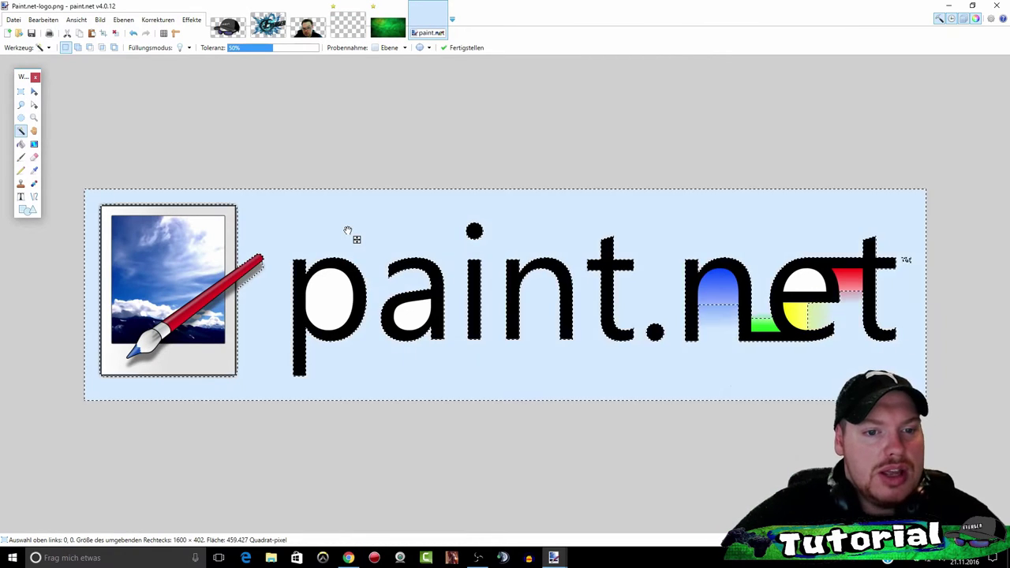
{"action": "left_click", "coordinate": [331, 302], "text": "ctrl"}
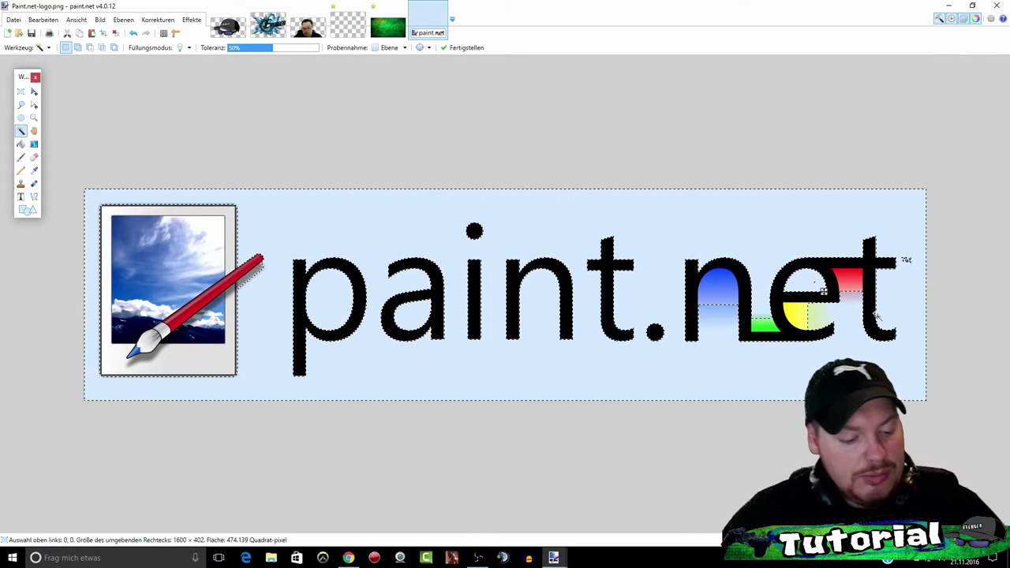
Step: Invert the selection and cut out the paint.net icon and lettering
{"action": "key", "text": "Delete"}
{"action": "key", "text": "ctrl+d"}
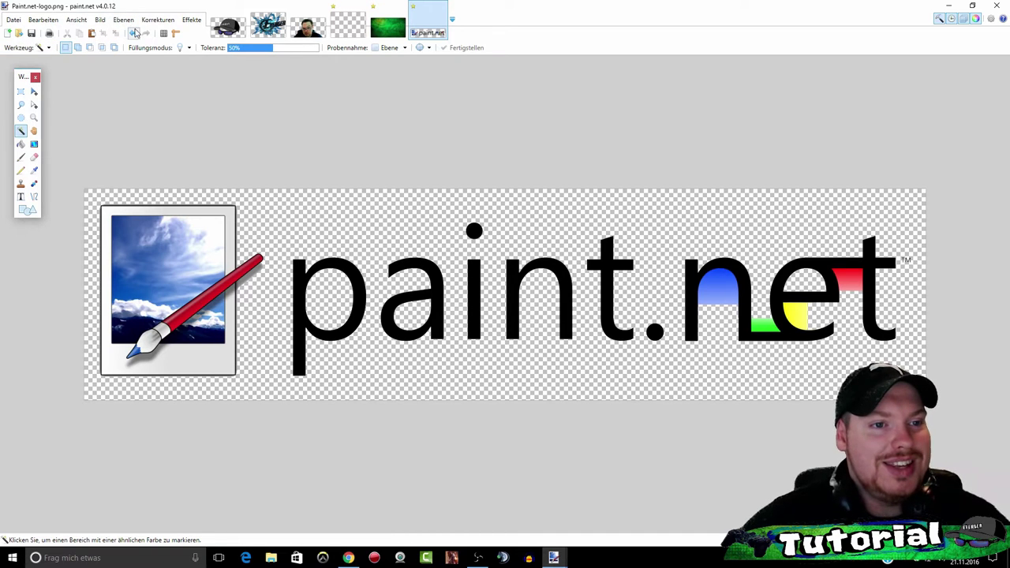
{"action": "left_click", "coordinate": [134, 34]}
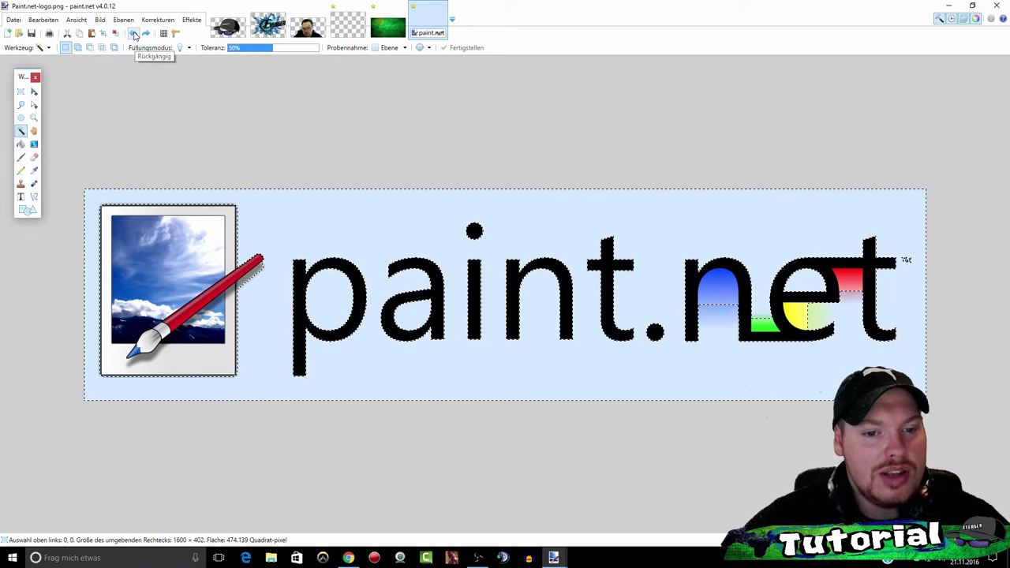
{"action": "left_click", "coordinate": [134, 33]}
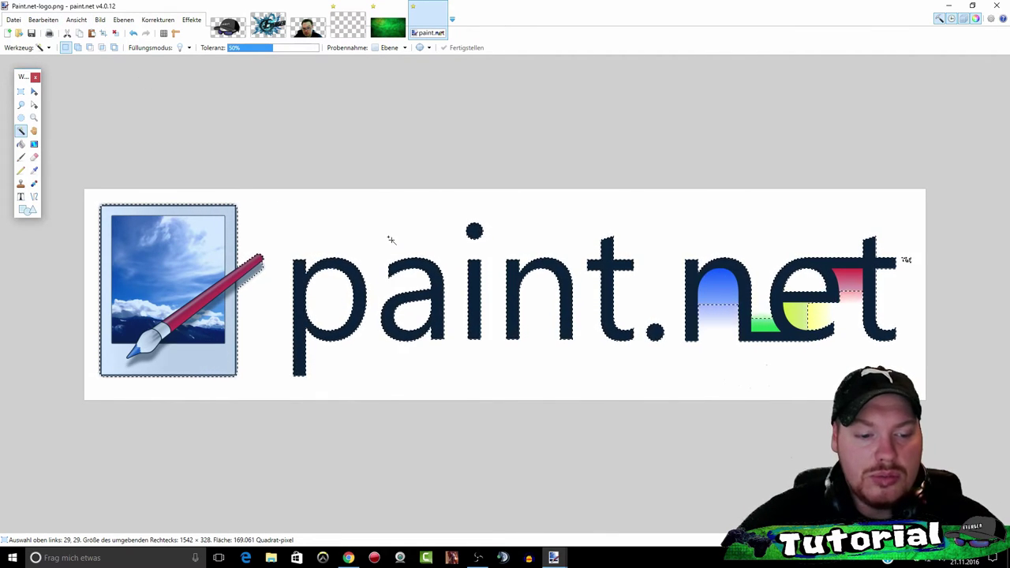
{"action": "key", "text": "Delete"}
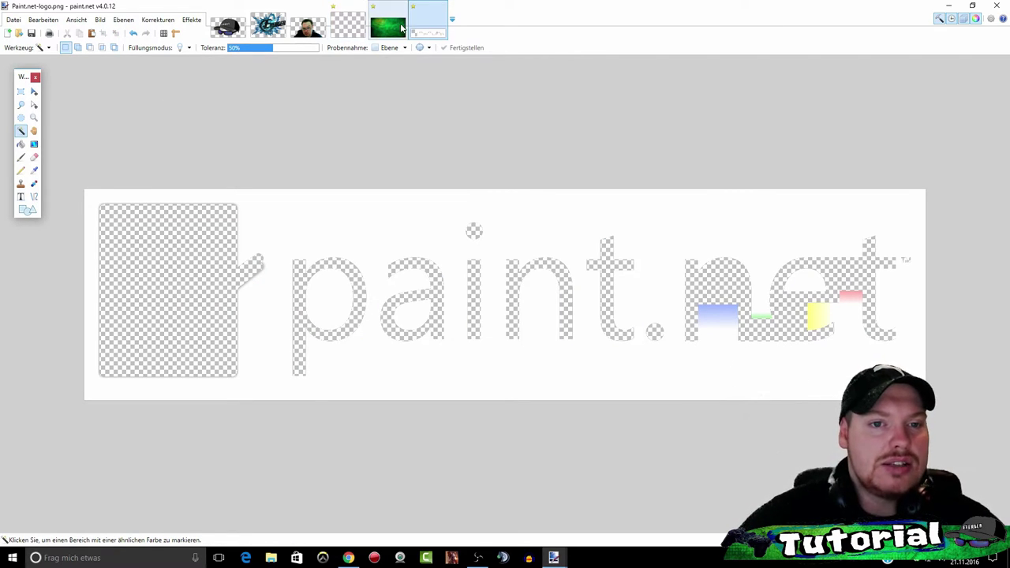
Step: Switch to the green background image and dock the Colors and Layers windows at left
{"action": "left_click", "coordinate": [388, 26]}
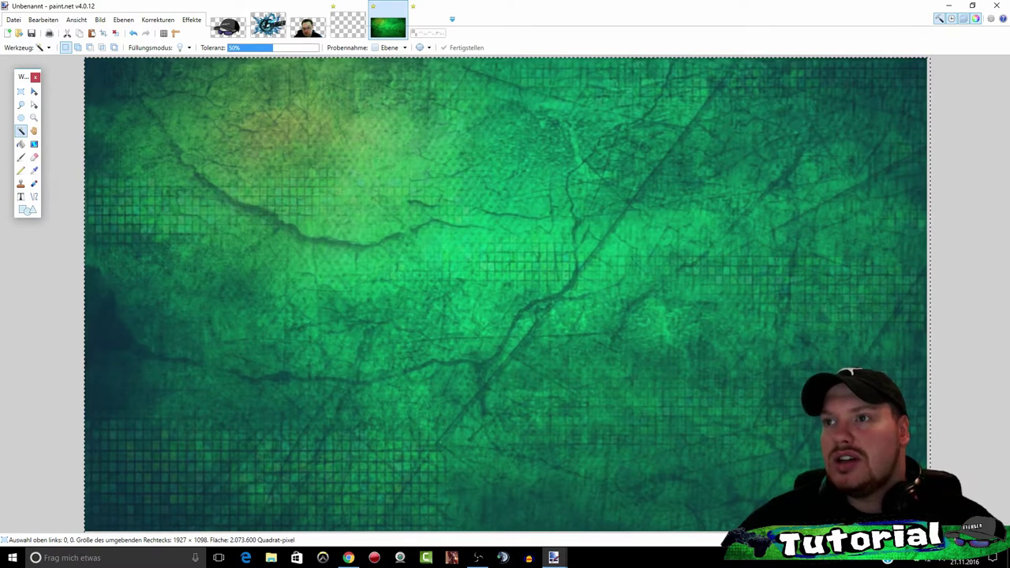
{"action": "key", "text": "F8"}
{"action": "mouse_move", "coordinate": [556, 225]}
{"action": "left_mouse_down"}
{"action": "mouse_move", "coordinate": [194, 210]}
{"action": "mouse_move", "coordinate": [58, 268]}
{"action": "left_mouse_up"}
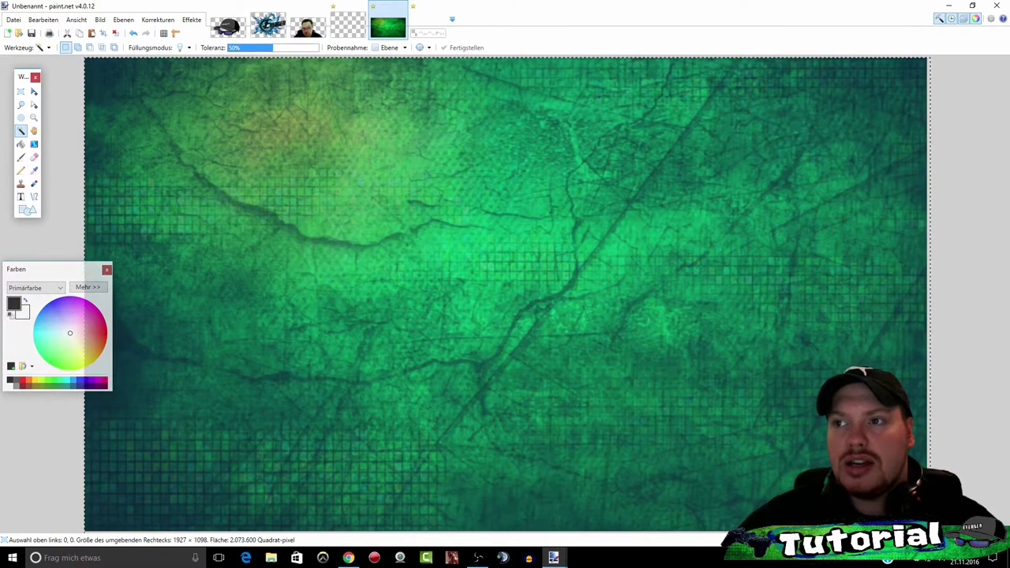
{"action": "key", "text": "F7"}
{"action": "mouse_move", "coordinate": [958, 392]}
{"action": "left_mouse_down"}
{"action": "mouse_move", "coordinate": [955, 383]}
{"action": "mouse_move", "coordinate": [19, 324]}
{"action": "mouse_move", "coordinate": [45, 419]}
{"action": "mouse_move", "coordinate": [64, 431]}
{"action": "mouse_move", "coordinate": [52, 421]}
{"action": "left_mouse_up"}
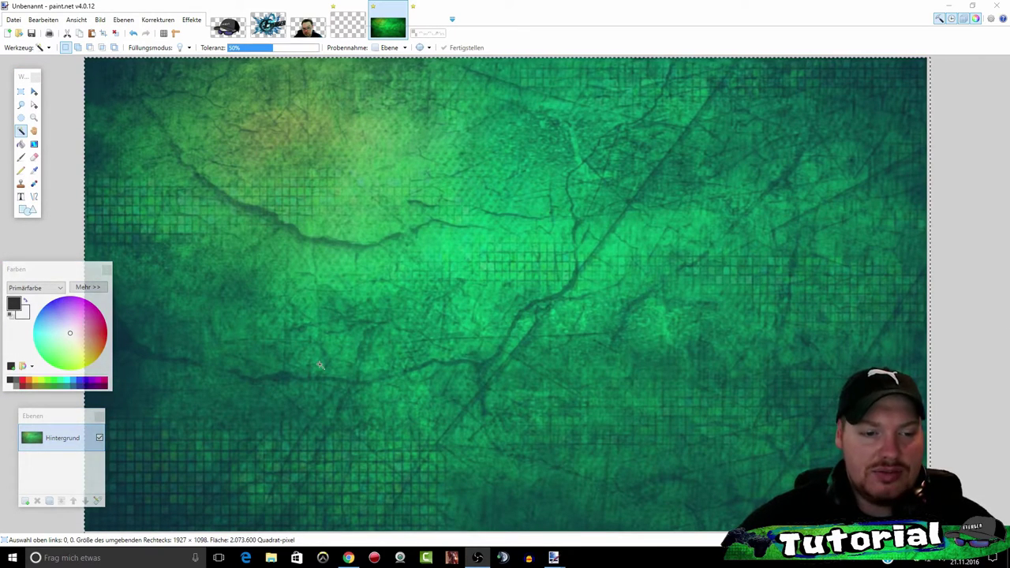
Step: Add two new layers and paste the paint.net logo onto Ebene 2
{"action": "left_click", "coordinate": [24, 501]}
{"action": "left_click", "coordinate": [25, 500]}
{"action": "left_click", "coordinate": [26, 500]}
{"action": "scroll", "coordinate": [55, 458], "scroll_direction": "down", "scroll_amount": 2}
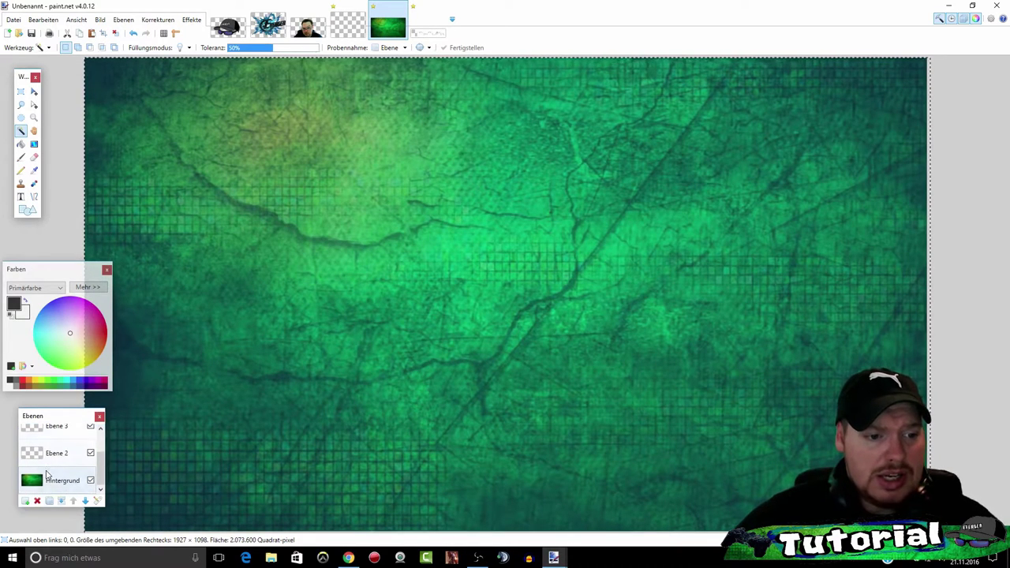
{"action": "left_click", "coordinate": [55, 453]}
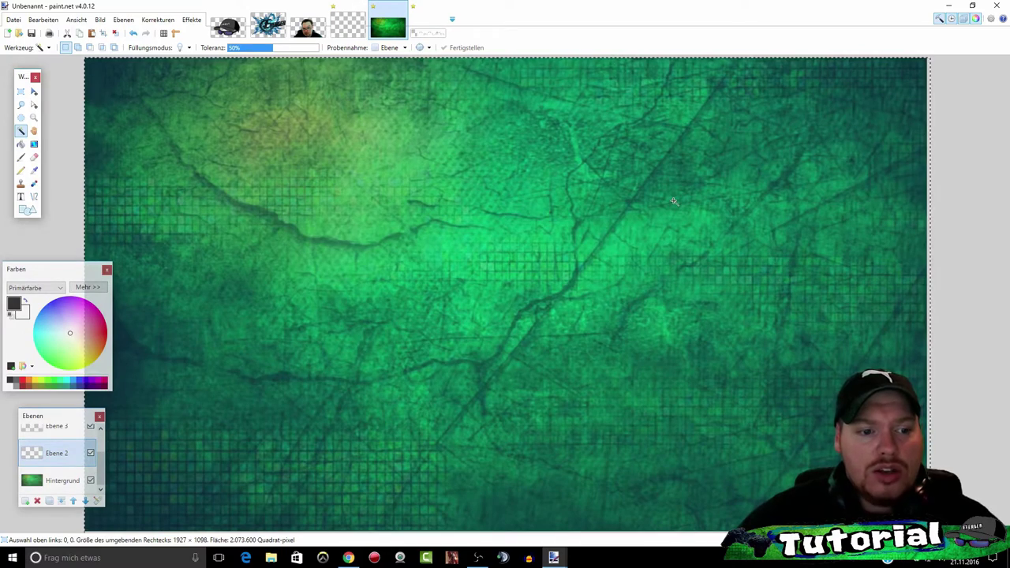
{"action": "key", "text": "ctrl+v"}
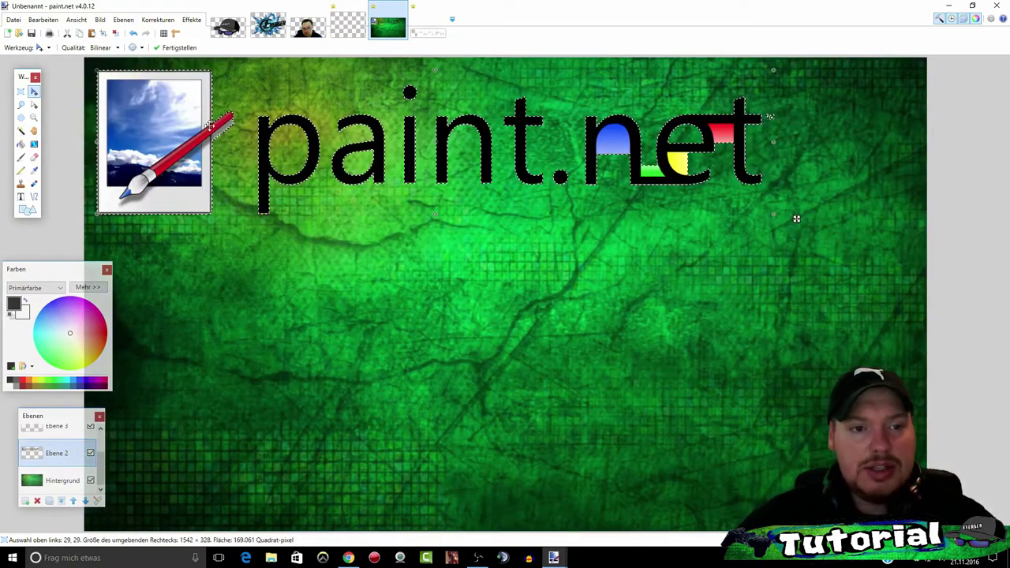
Step: Resize the pasted logo to 688 × 259, tilt it about 13°, and place it top-middle
{"action": "mouse_move", "coordinate": [103, 85]}
{"action": "left_mouse_down"}
{"action": "mouse_move", "coordinate": [553, 213]}
{"action": "mouse_move", "coordinate": [469, 154]}
{"action": "left_mouse_up"}
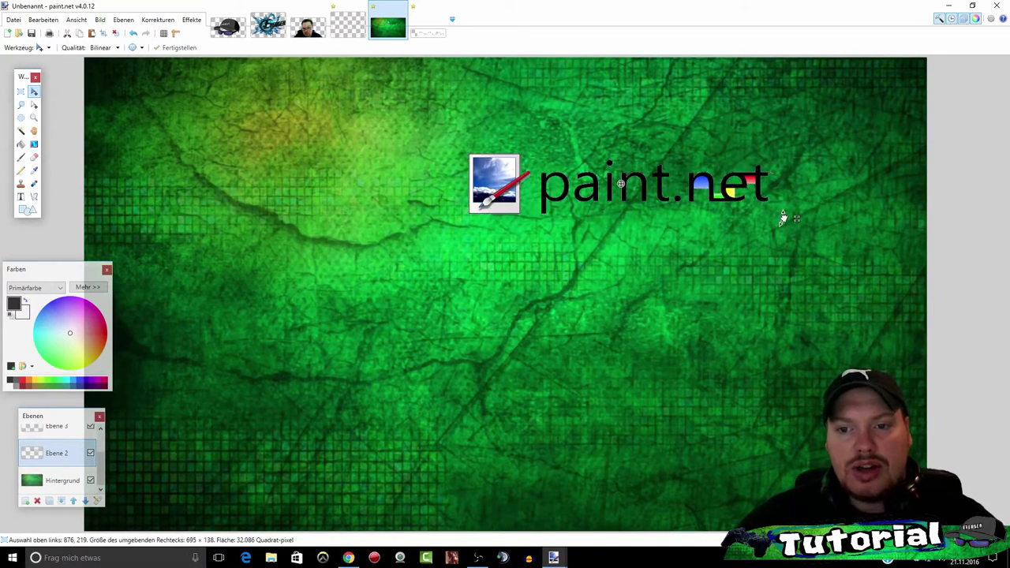
{"action": "left_click_drag", "start_coordinate": [782, 210], "coordinate": [799, 177]}
{"action": "mouse_move", "coordinate": [644, 189]}
{"action": "left_mouse_down"}
{"action": "mouse_move", "coordinate": [720, 162]}
{"action": "mouse_move", "coordinate": [674, 161]}
{"action": "mouse_move", "coordinate": [623, 262]}
{"action": "mouse_move", "coordinate": [588, 190]}
{"action": "mouse_move", "coordinate": [542, 146]}
{"action": "mouse_move", "coordinate": [442, 149]}
{"action": "mouse_move", "coordinate": [512, 155]}
{"action": "left_mouse_up"}
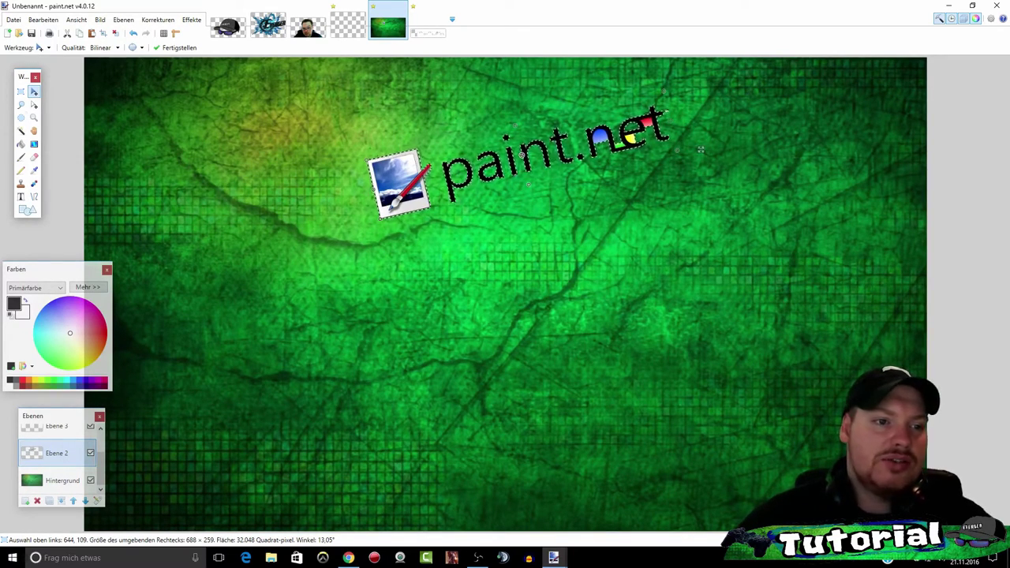
Step: Set up the Paintbrush with white as primary colour and brush width 75
{"action": "left_click", "coordinate": [21, 158]}
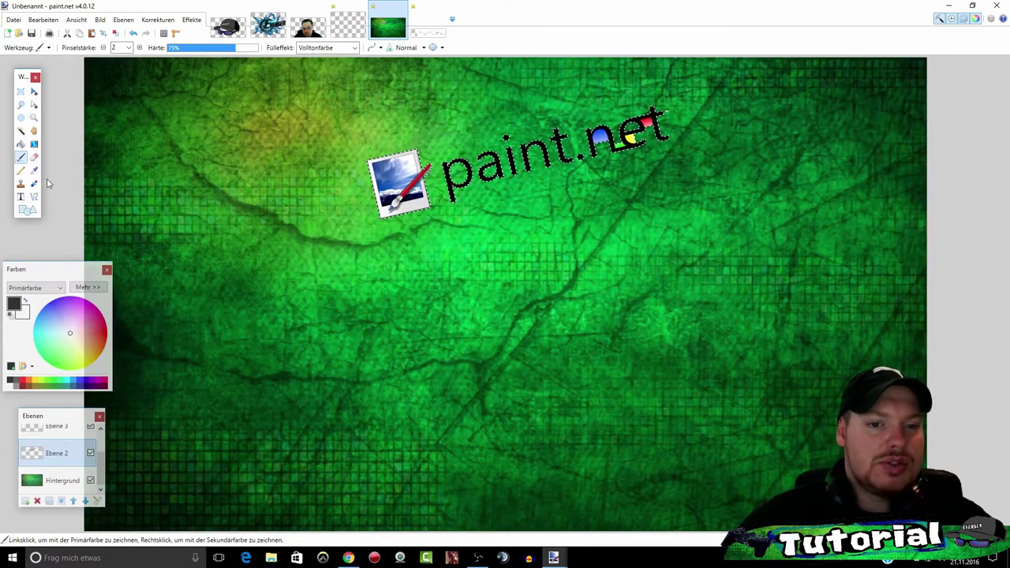
{"action": "mouse_move", "coordinate": [55, 434]}
{"action": "left_mouse_down"}
{"action": "mouse_move", "coordinate": [66, 442]}
{"action": "mouse_move", "coordinate": [41, 446]}
{"action": "left_mouse_up"}
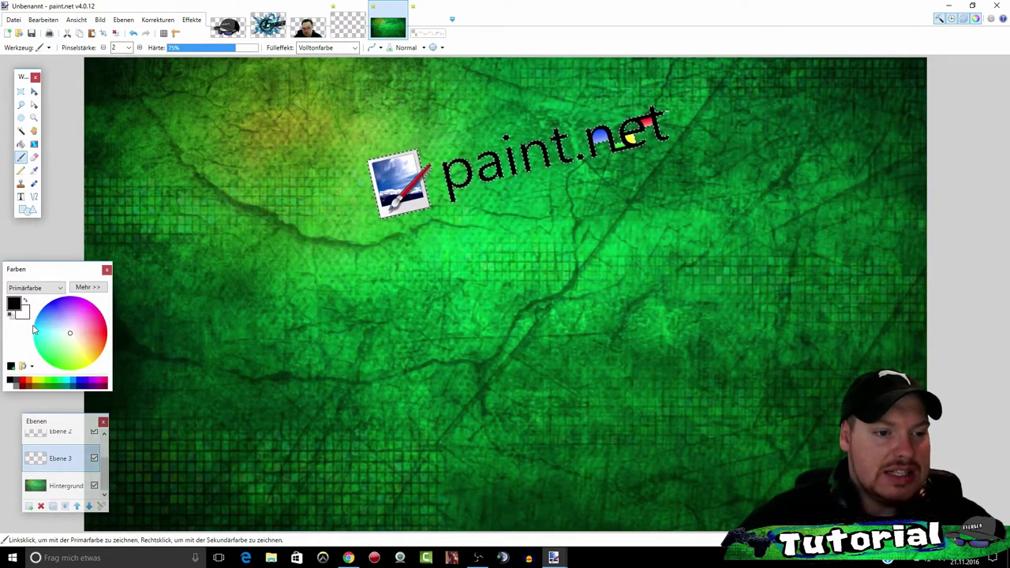
{"action": "left_click", "coordinate": [10, 386]}
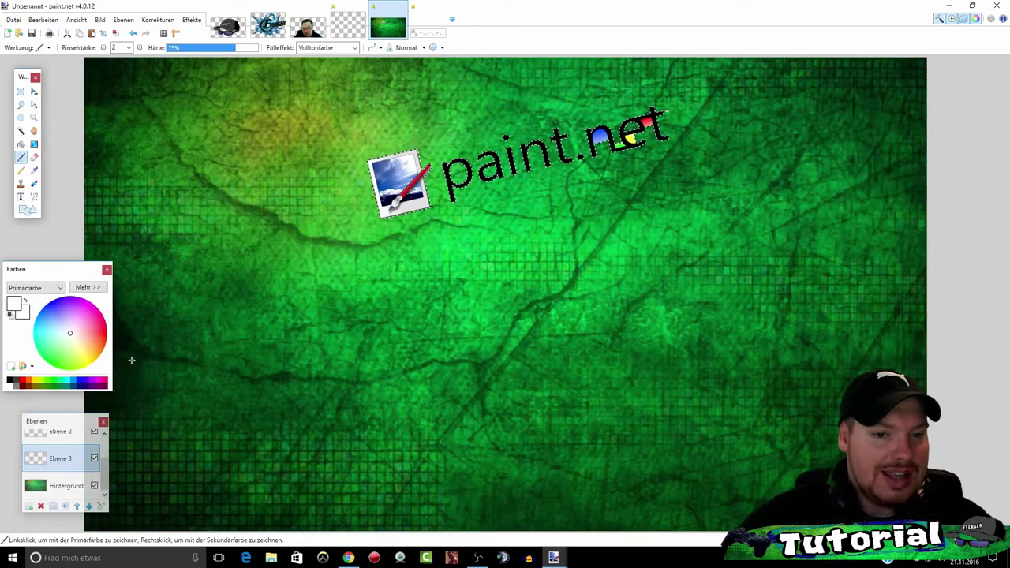
{"action": "left_click", "coordinate": [129, 47]}
{"action": "left_click", "coordinate": [135, 256]}
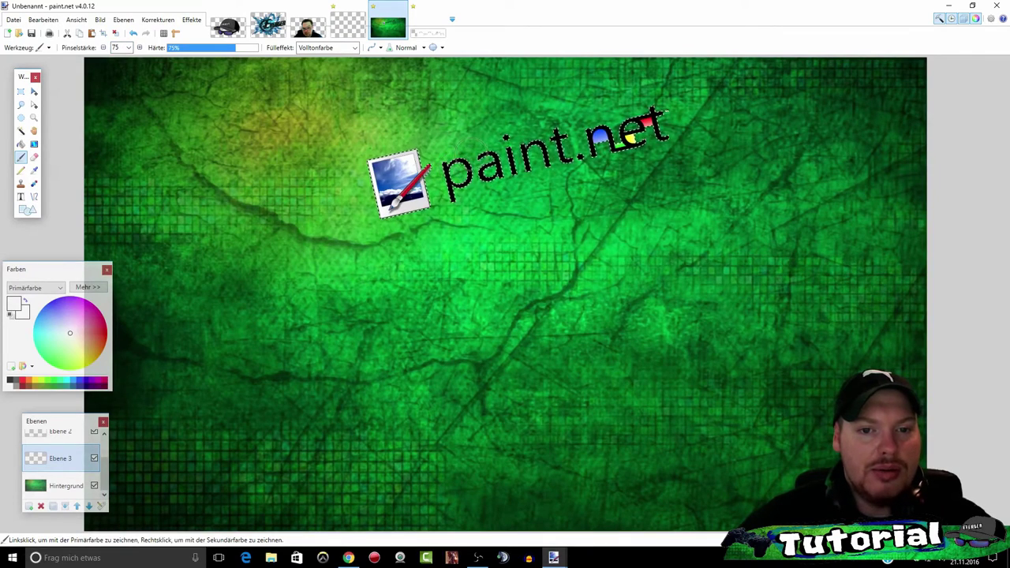
Step: Brush white inside a rectangle around the logo, erasing the patch's upper-right corner
{"action": "left_click", "coordinate": [21, 91]}
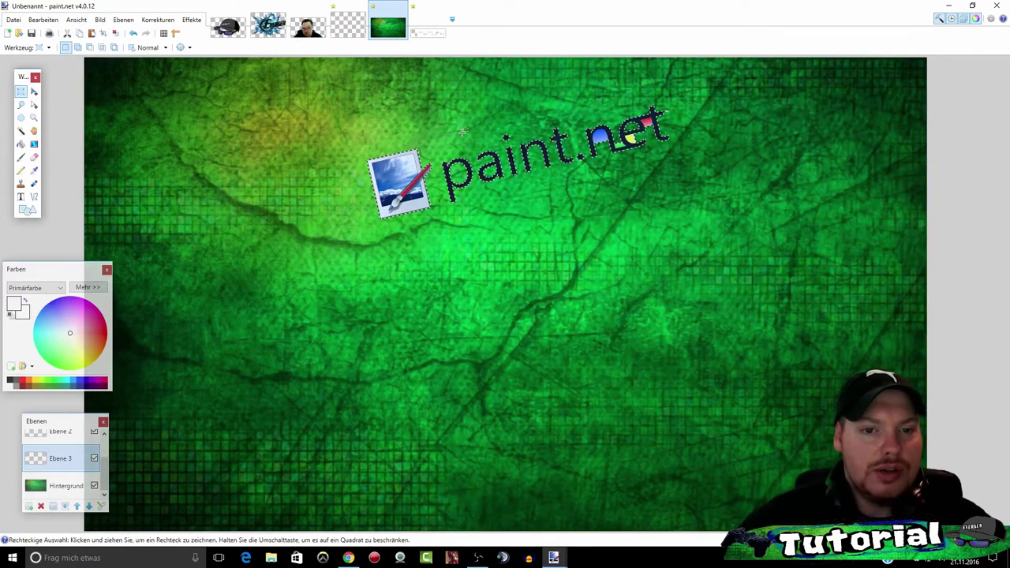
{"action": "left_click_drag", "start_coordinate": [319, 89], "coordinate": [699, 229]}
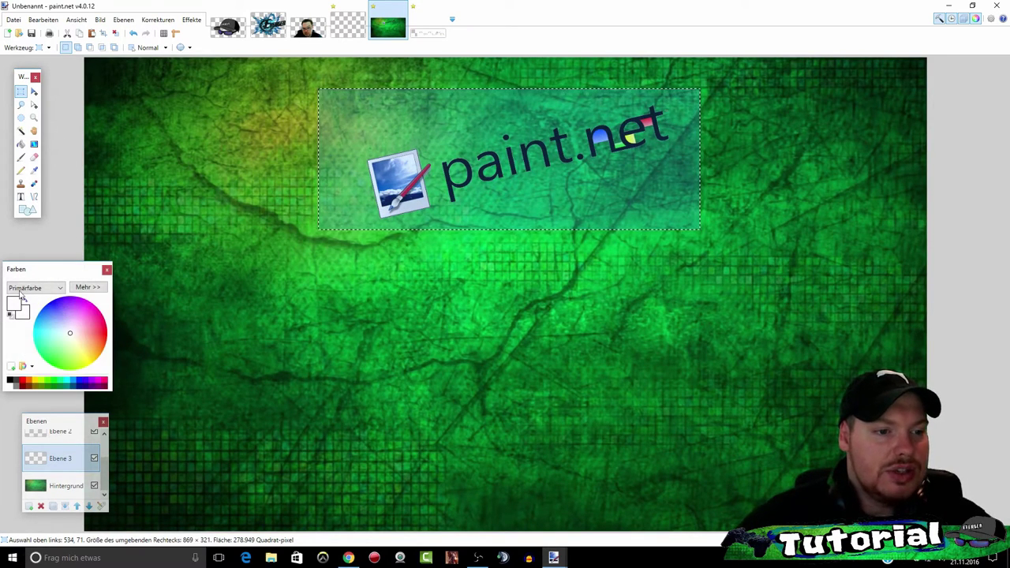
{"action": "left_click", "coordinate": [20, 158]}
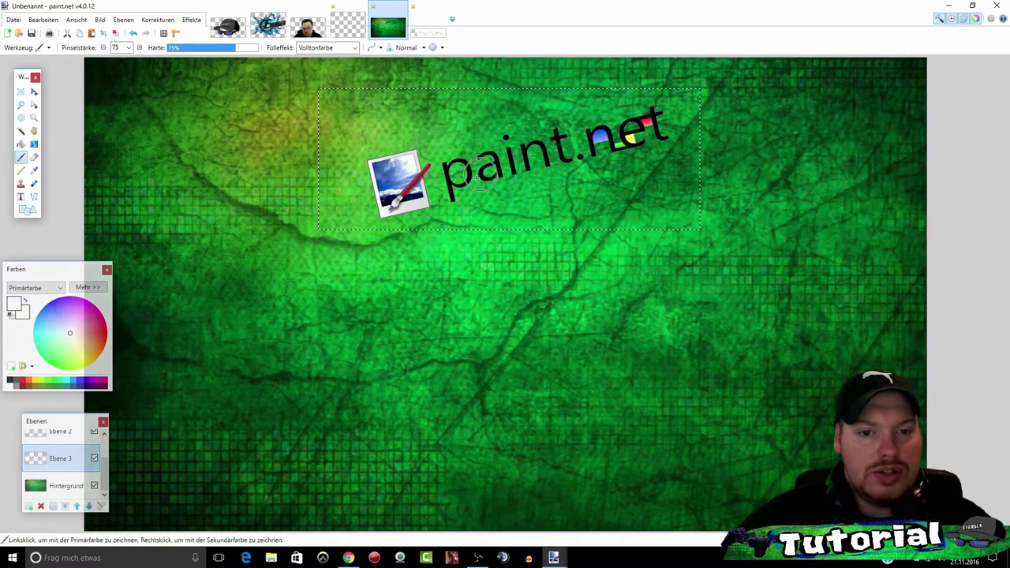
{"action": "mouse_move", "coordinate": [457, 192]}
{"action": "left_mouse_down"}
{"action": "mouse_move", "coordinate": [495, 143]}
{"action": "mouse_move", "coordinate": [537, 146]}
{"action": "mouse_move", "coordinate": [549, 165]}
{"action": "mouse_move", "coordinate": [608, 119]}
{"action": "mouse_move", "coordinate": [608, 154]}
{"action": "mouse_move", "coordinate": [679, 91]}
{"action": "mouse_move", "coordinate": [647, 126]}
{"action": "mouse_move", "coordinate": [695, 99]}
{"action": "mouse_move", "coordinate": [655, 146]}
{"action": "left_mouse_up"}
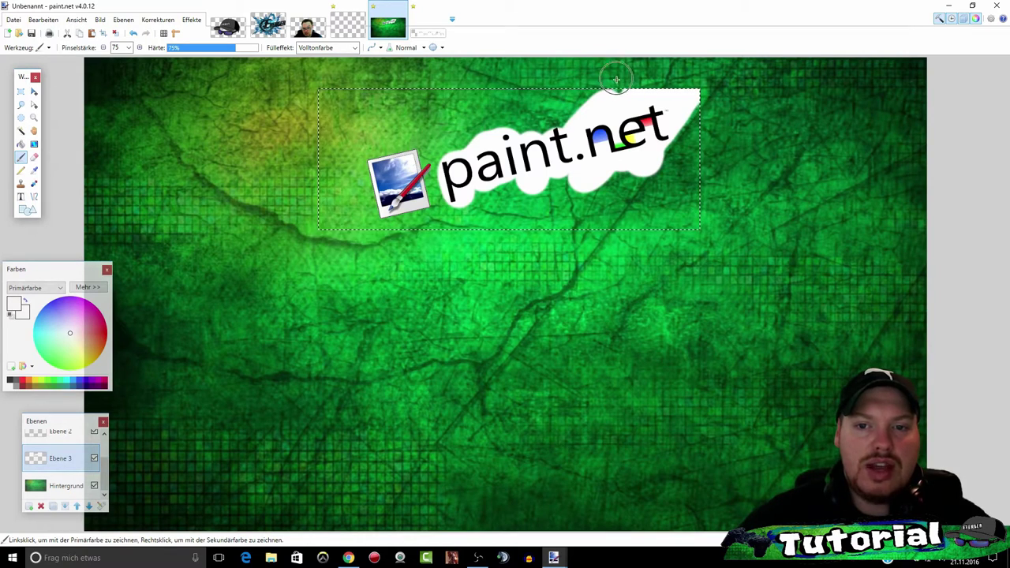
{"action": "left_click", "coordinate": [35, 158]}
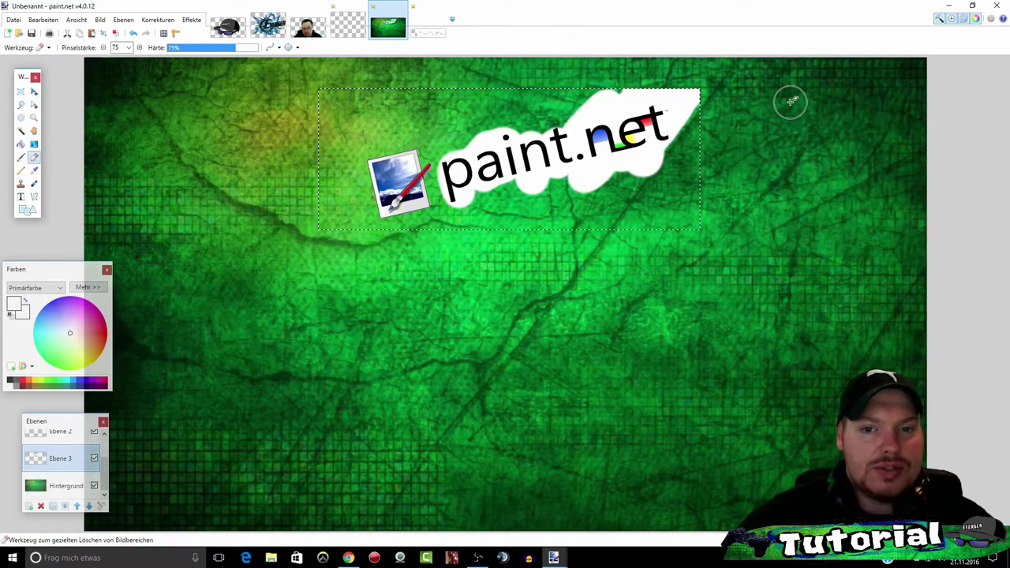
{"action": "mouse_move", "coordinate": [669, 76]}
{"action": "left_mouse_down"}
{"action": "mouse_move", "coordinate": [704, 115]}
{"action": "mouse_move", "coordinate": [624, 79]}
{"action": "left_mouse_up"}
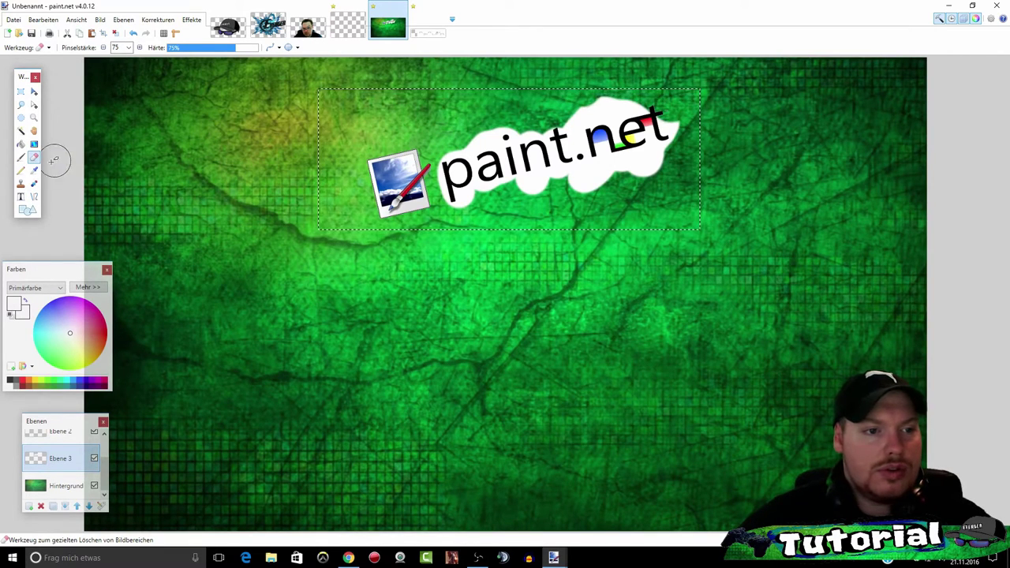
{"action": "left_click", "coordinate": [20, 158]}
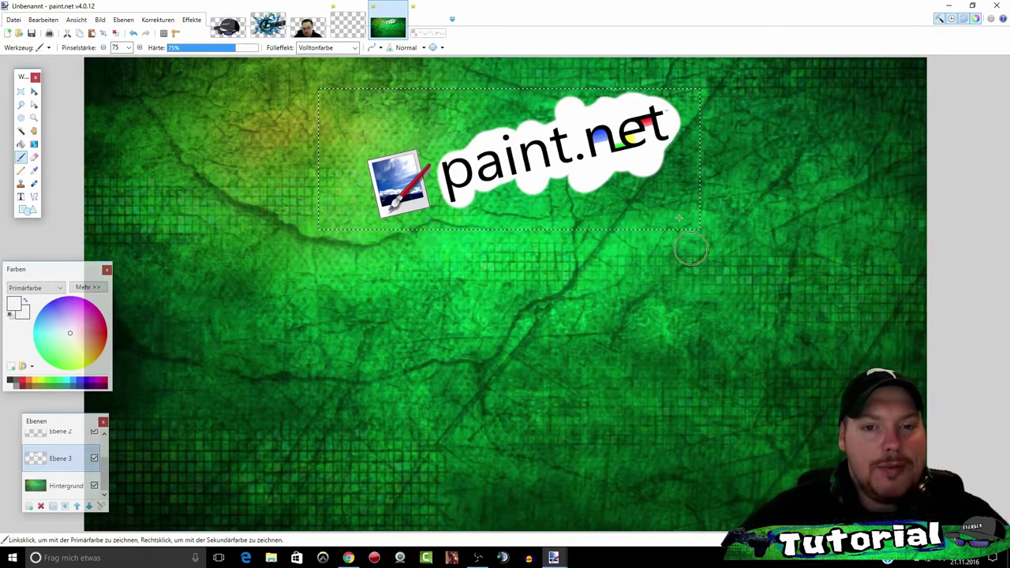
Step: Cut the person out of Thumpnail Vorlage 3.png using an inverted magic-wand selection
{"action": "left_click", "coordinate": [308, 26]}
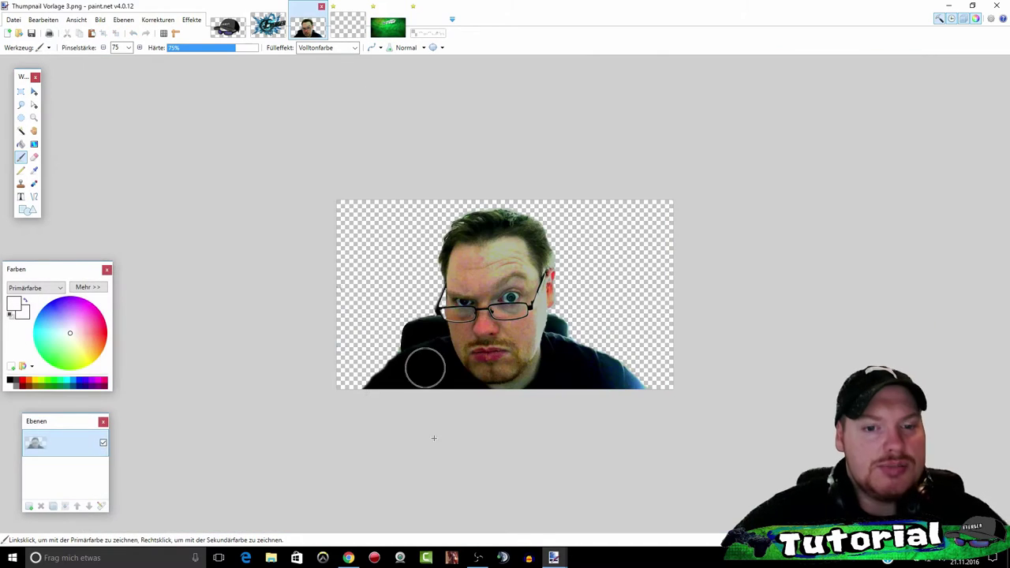
{"action": "left_click", "coordinate": [20, 131]}
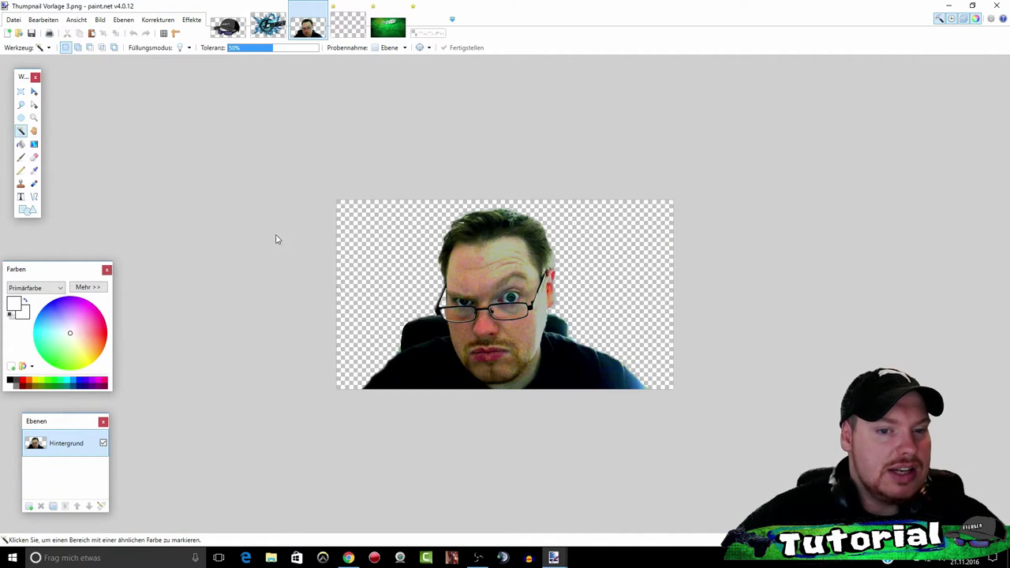
{"action": "left_click", "coordinate": [376, 261]}
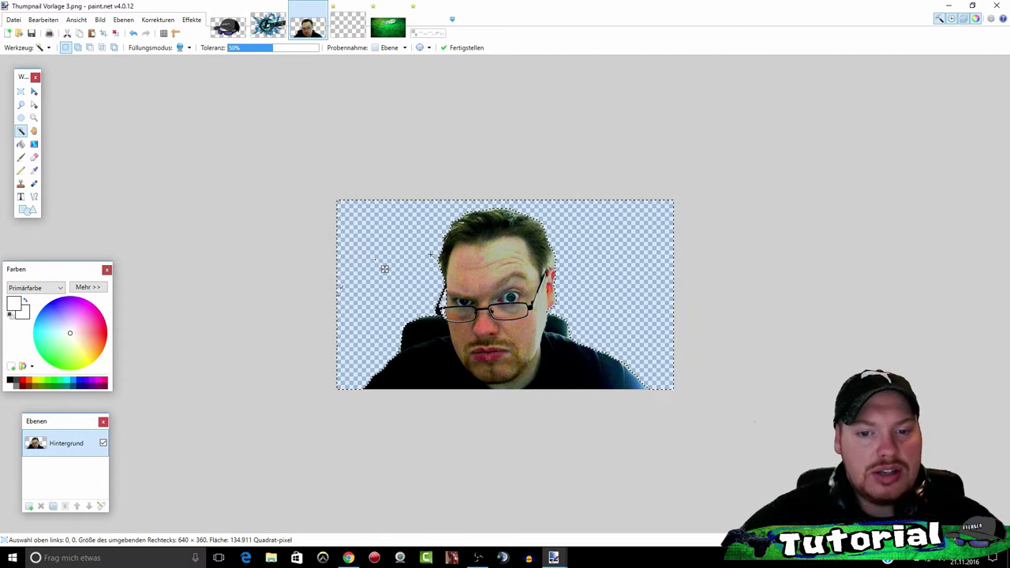
{"action": "key", "text": "ctrl+i"}
{"action": "key", "text": "ctrl+x"}
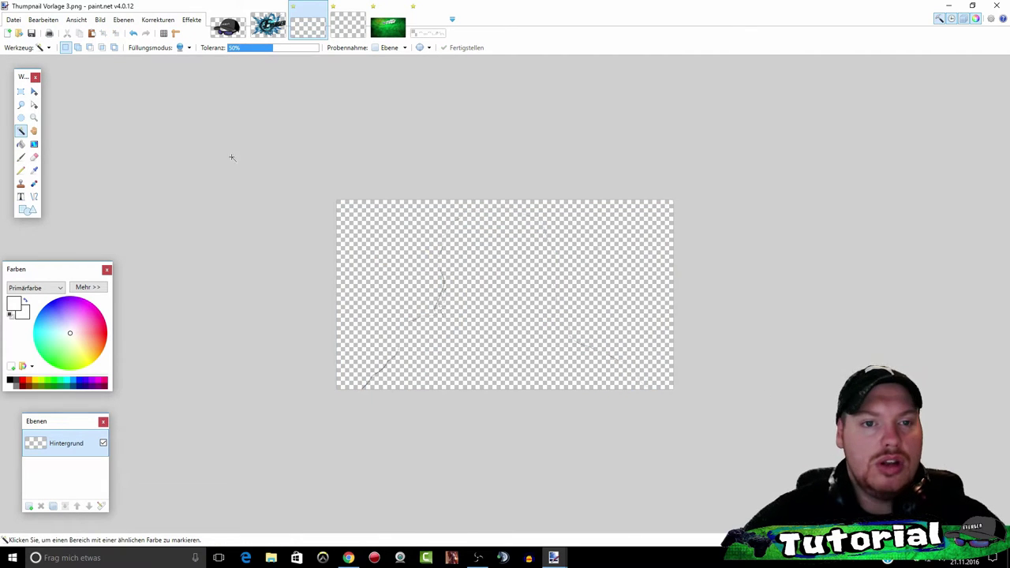
Step: Paste the face onto Ebene 4 and enlarge it to about 1427 × 748 in the lower right
{"action": "left_click", "coordinate": [388, 26]}
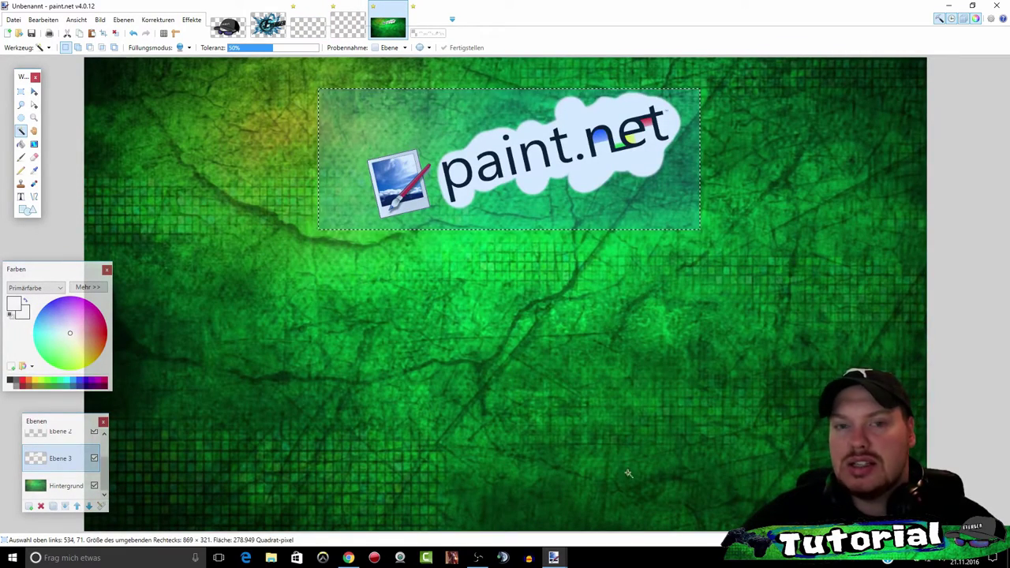
{"action": "scroll", "coordinate": [86, 462], "scroll_direction": "up", "scroll_amount": 1}
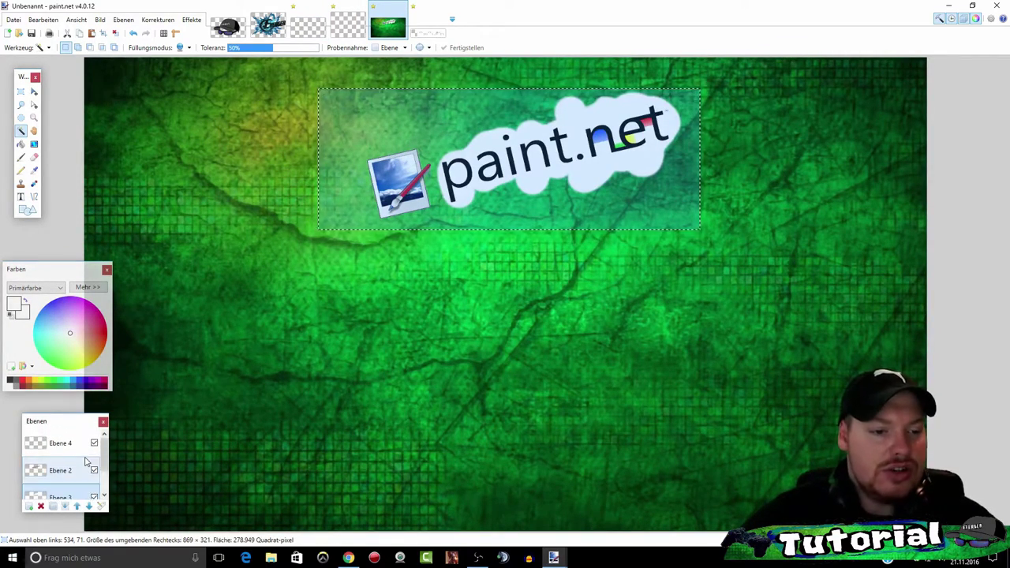
{"action": "left_click", "coordinate": [66, 445]}
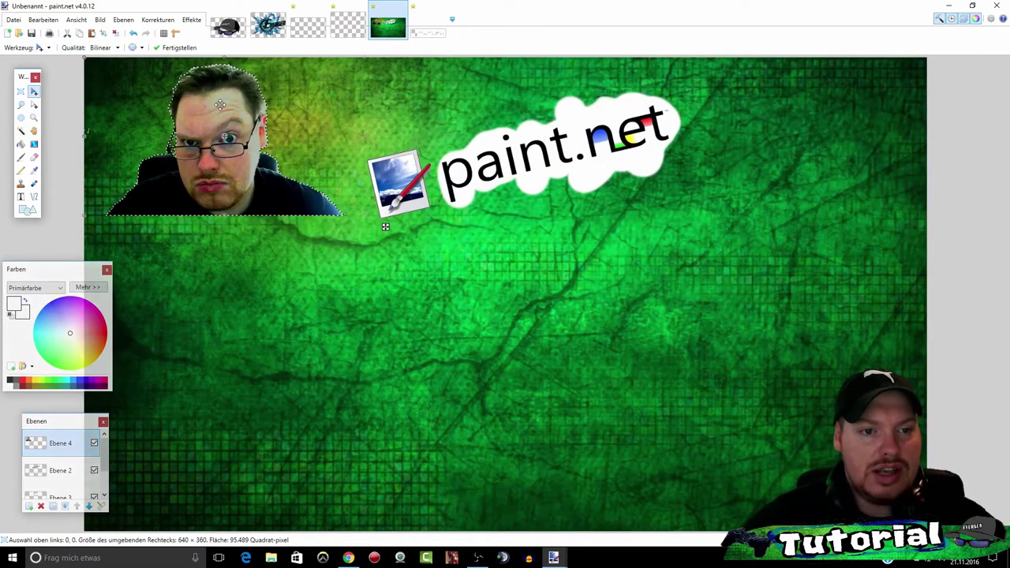
{"action": "left_click_drag", "start_coordinate": [804, 484], "coordinate": [755, 410]}
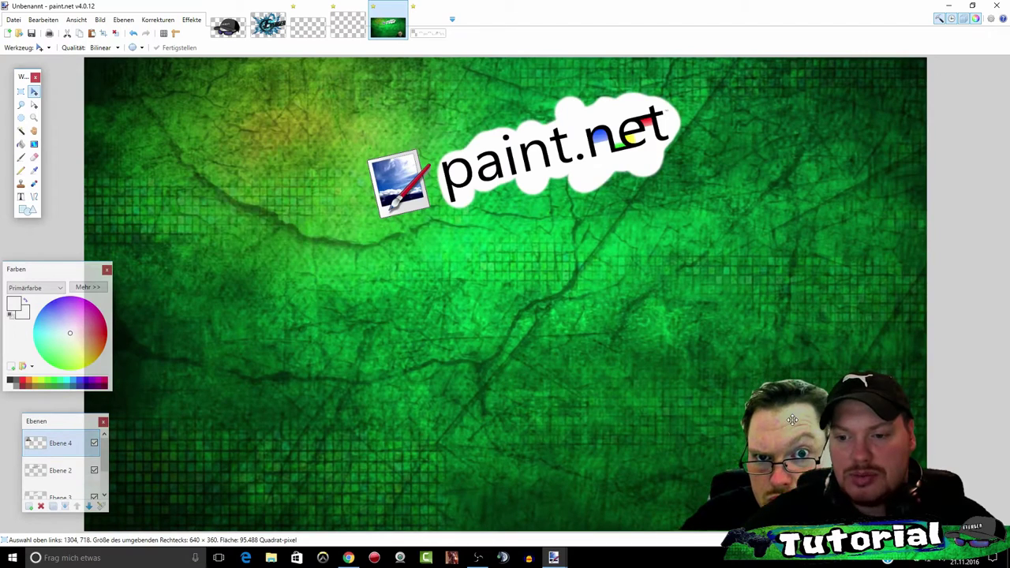
{"action": "left_click_drag", "start_coordinate": [657, 377], "coordinate": [328, 182]}
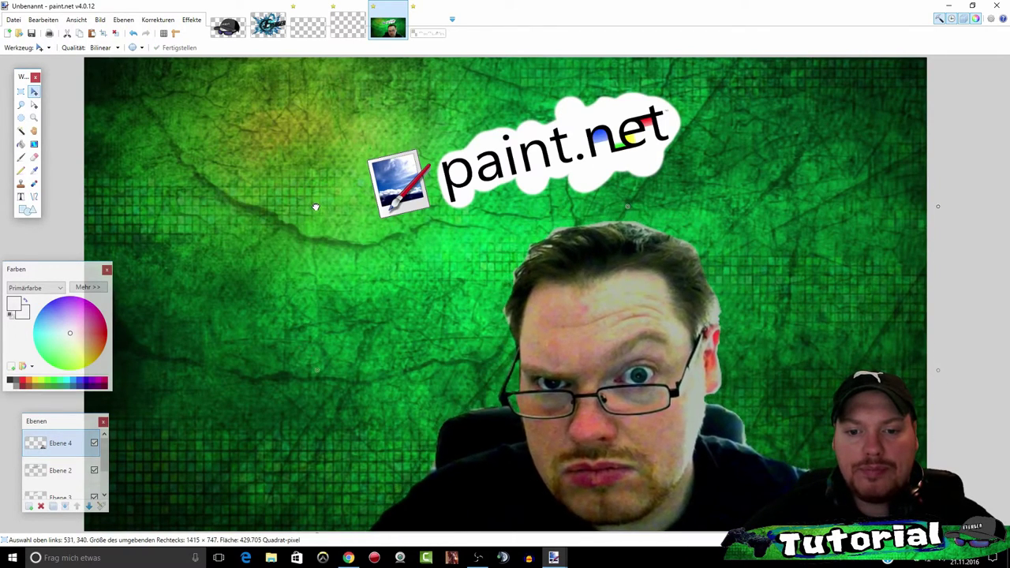
{"action": "mouse_move", "coordinate": [328, 182]}
{"action": "left_mouse_down"}
{"action": "mouse_move", "coordinate": [330, 218]}
{"action": "mouse_move", "coordinate": [641, 291]}
{"action": "mouse_move", "coordinate": [686, 290]}
{"action": "left_mouse_up"}
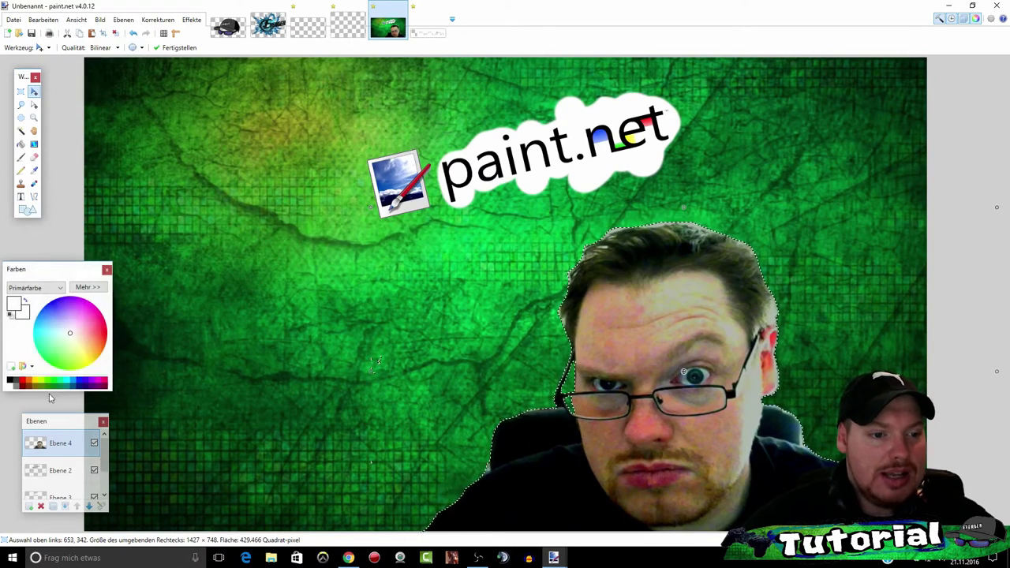
Step: Add a blank layer, Ebene 6, then make Ebene 5 the active layer
{"action": "left_click", "coordinate": [29, 507]}
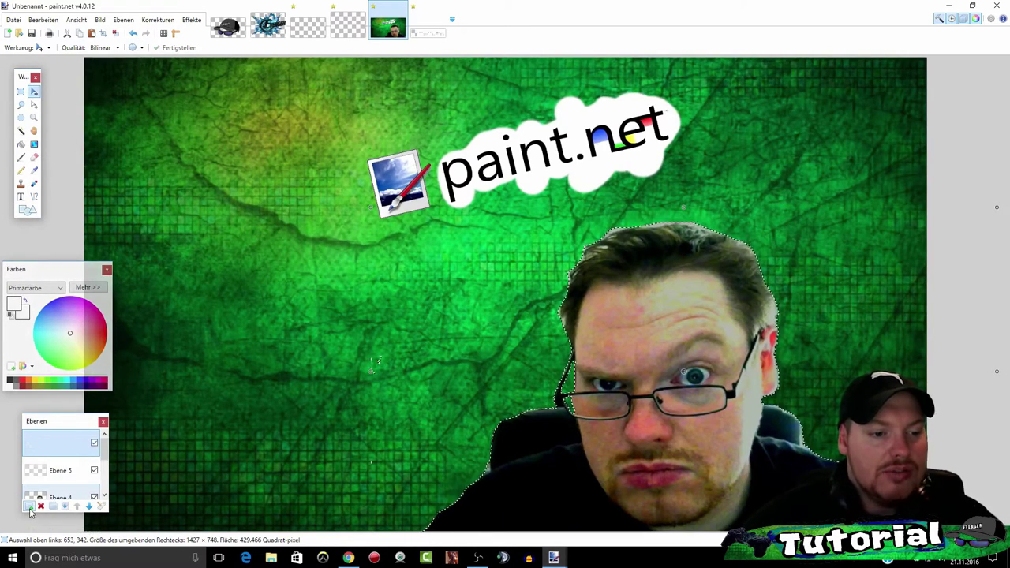
{"action": "left_click", "coordinate": [43, 476]}
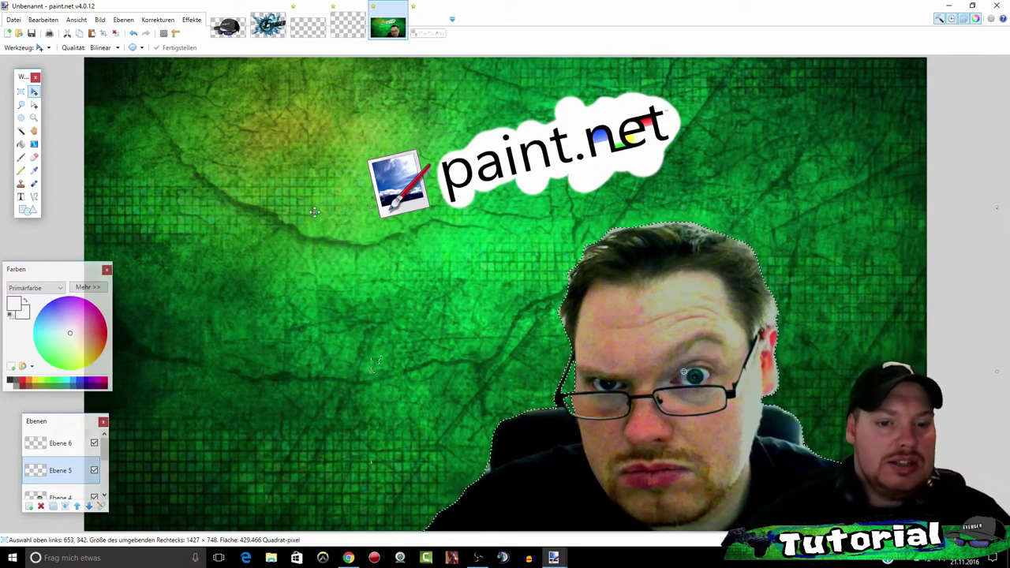
Step: Pick the Wolkenförmige Sprechblase shape and limit drawing to a selection covering all but the right edge
{"action": "left_click", "coordinate": [26, 209]}
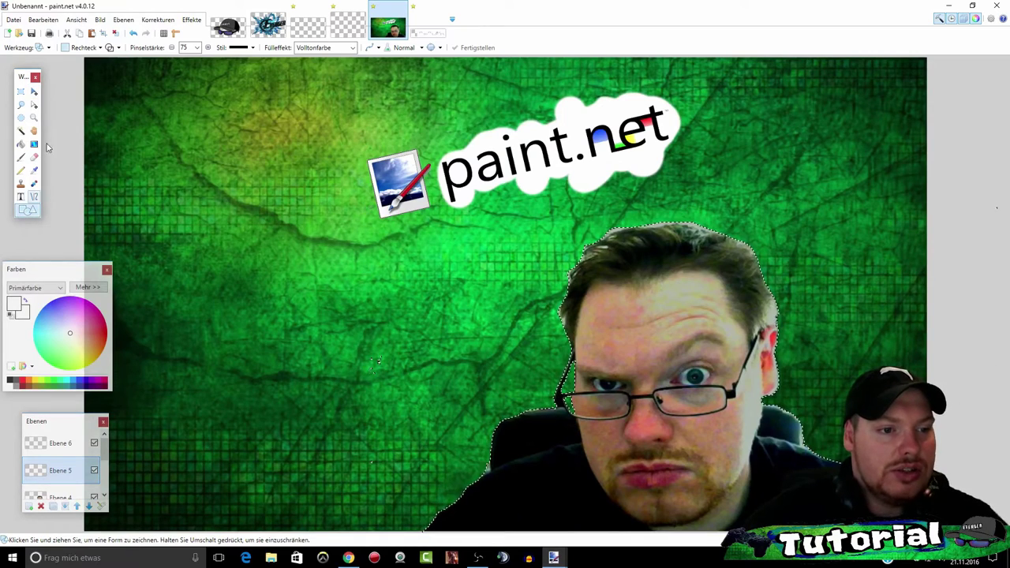
{"action": "left_click", "coordinate": [83, 47]}
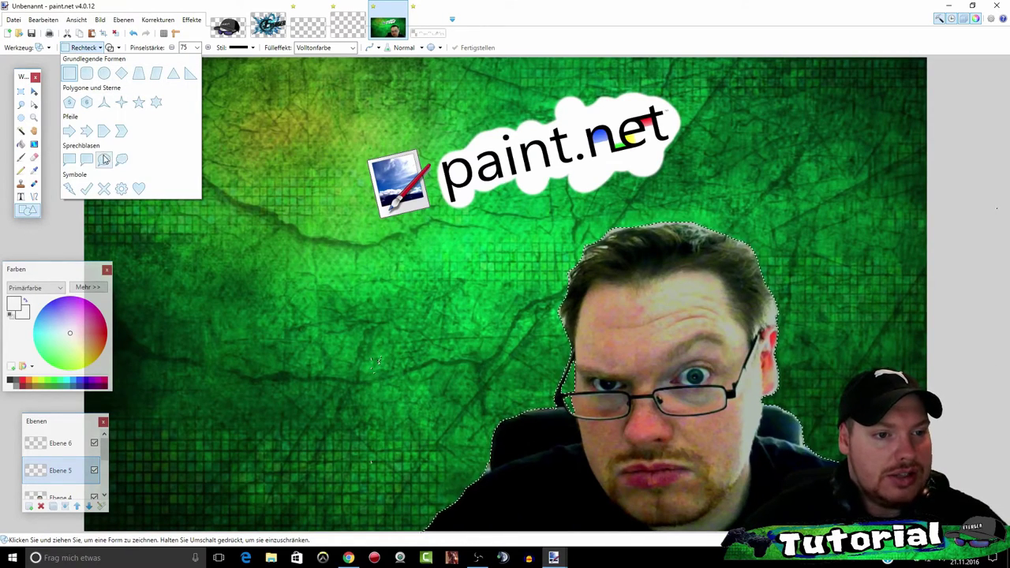
{"action": "left_click", "coordinate": [122, 160]}
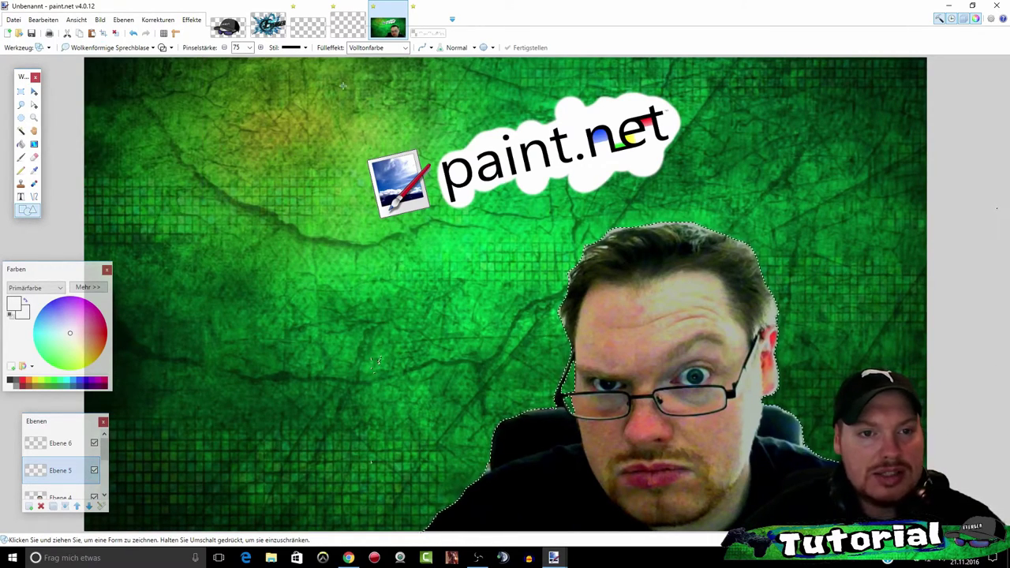
{"action": "key", "text": "s"}
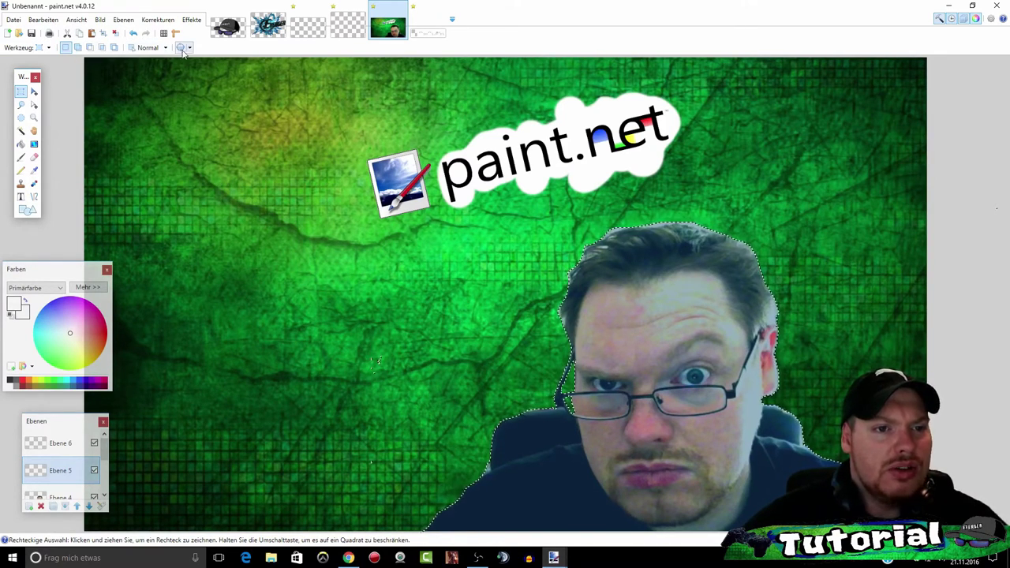
{"action": "left_click_drag", "start_coordinate": [217, 261], "coordinate": [673, 529]}
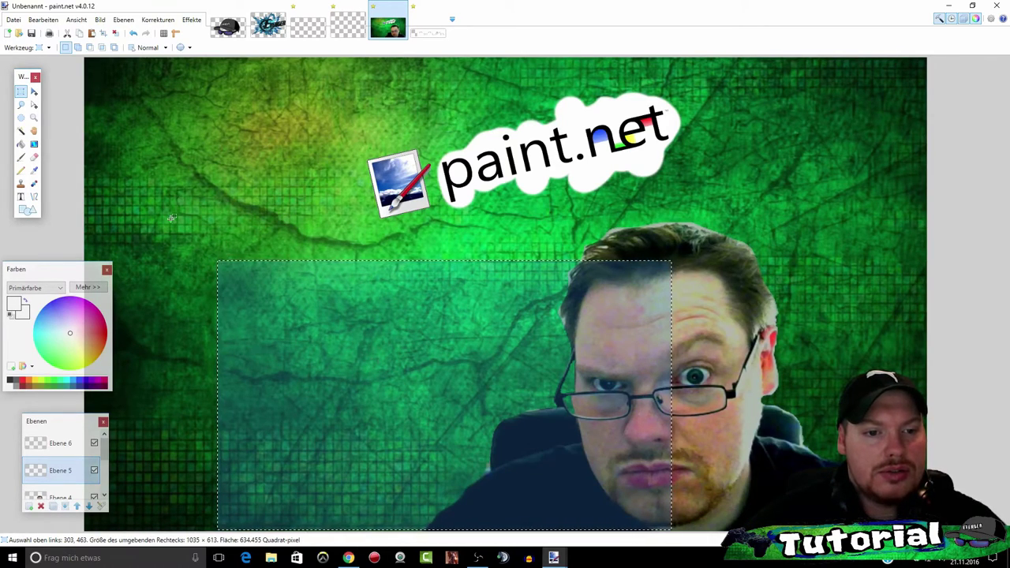
{"action": "left_click_drag", "start_coordinate": [87, 81], "coordinate": [758, 530]}
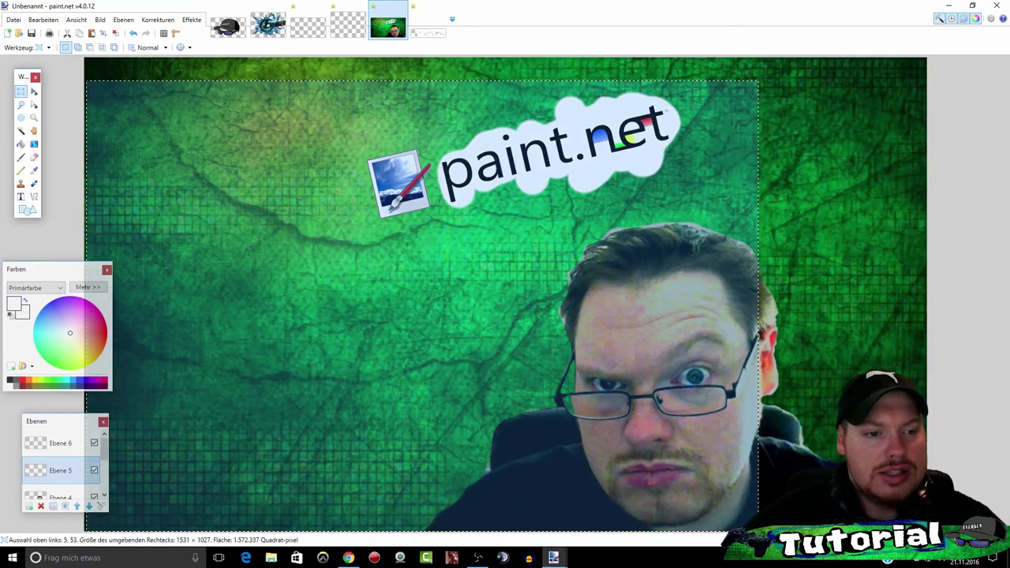
{"action": "key", "text": "o"}
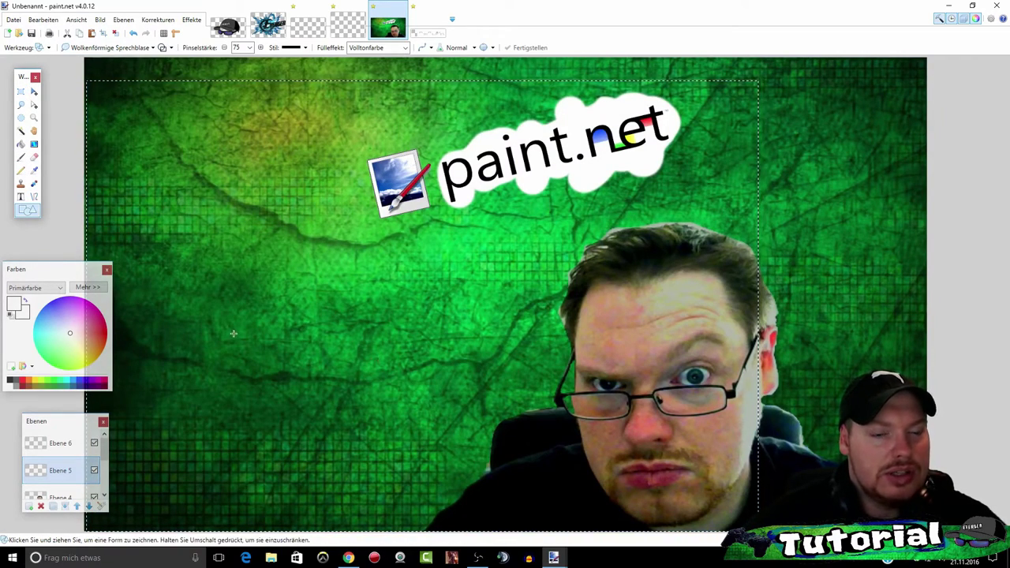
Step: Draw a cloud bubble with a black outline of width 4 and white fill
{"action": "left_click", "coordinate": [10, 382]}
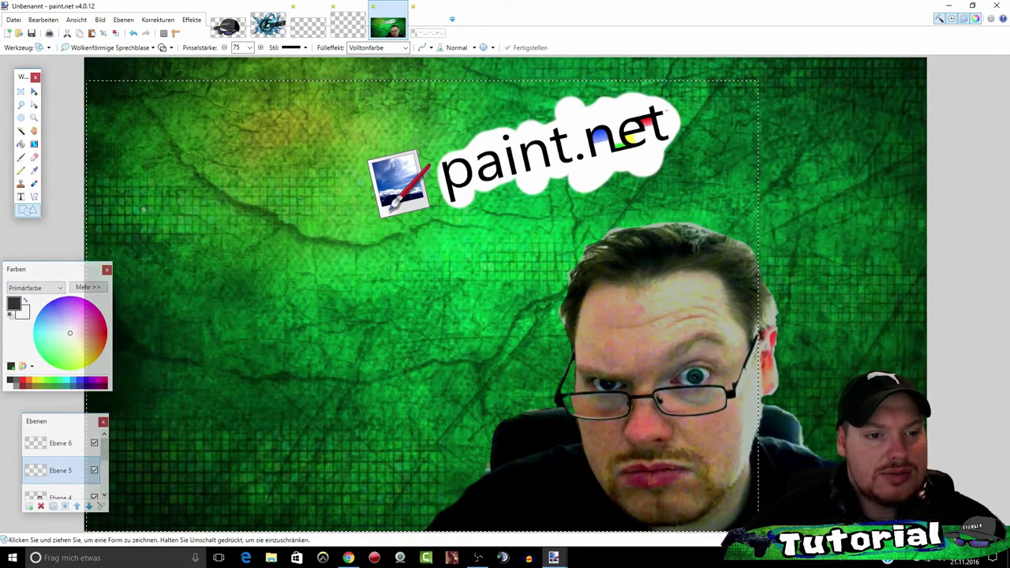
{"action": "left_click_drag", "start_coordinate": [143, 209], "coordinate": [555, 497]}
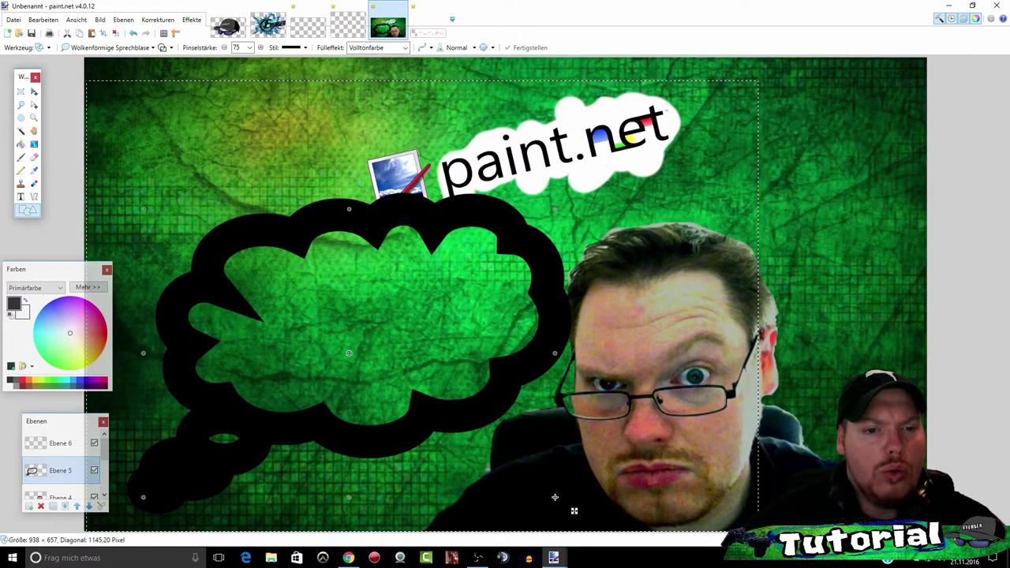
{"action": "left_click", "coordinate": [162, 48]}
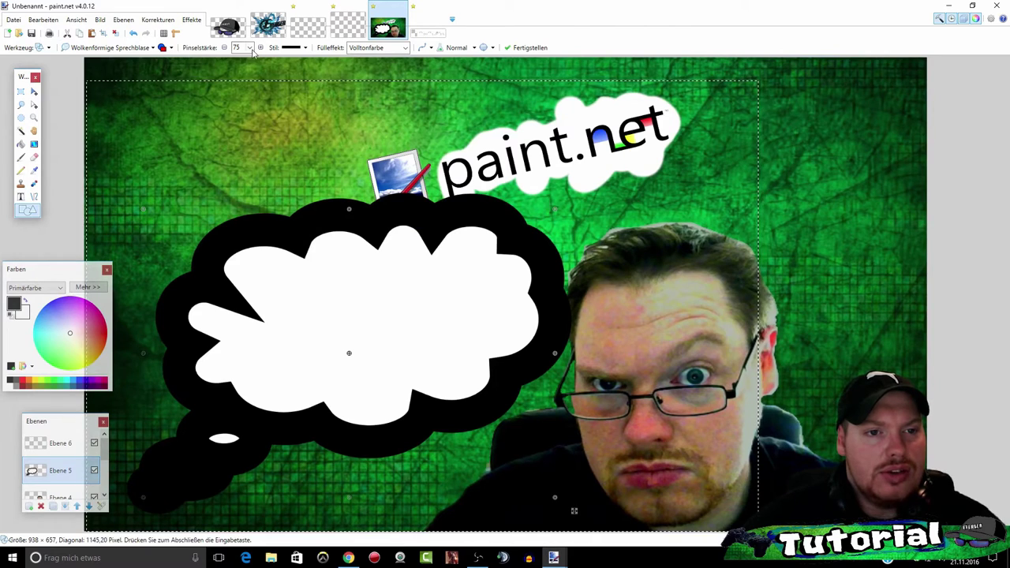
{"action": "left_click", "coordinate": [249, 48]}
{"action": "scroll", "coordinate": [250, 166], "scroll_direction": "up", "scroll_amount": 3}
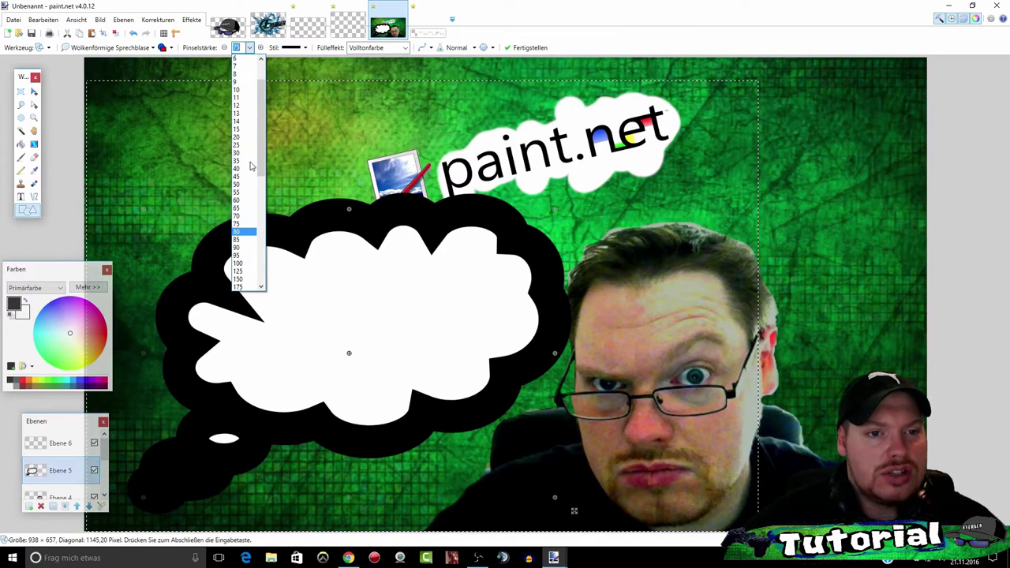
{"action": "scroll", "coordinate": [248, 138], "scroll_direction": "up", "scroll_amount": 3}
{"action": "left_click", "coordinate": [243, 83]}
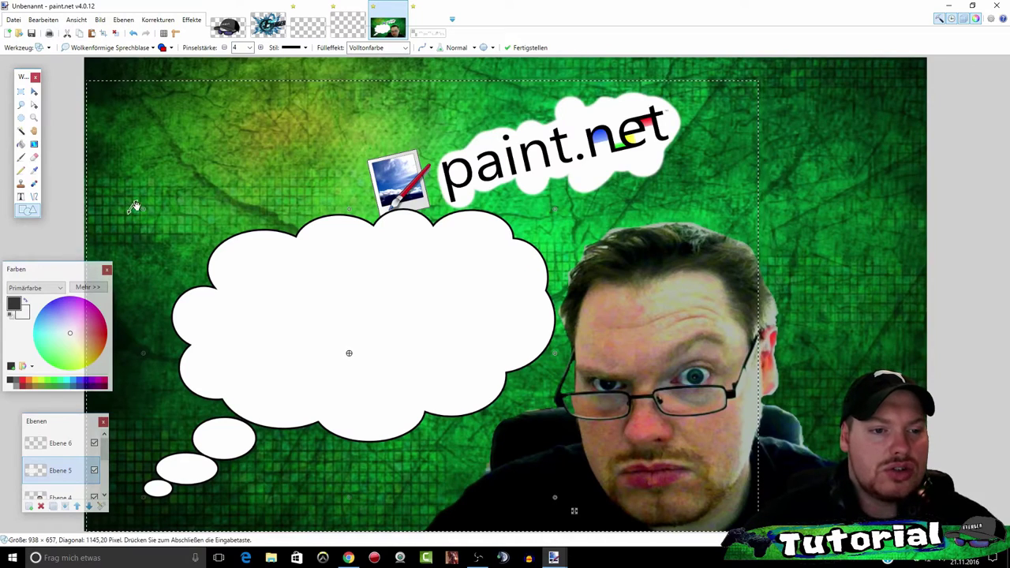
Step: Resize the bubble to about 950 × 735 and move it to the upper left
{"action": "mouse_move", "coordinate": [144, 209]}
{"action": "left_mouse_down"}
{"action": "mouse_move", "coordinate": [843, 229]}
{"action": "mouse_move", "coordinate": [708, 271]}
{"action": "left_mouse_up"}
{"action": "mouse_move", "coordinate": [628, 320]}
{"action": "left_mouse_down"}
{"action": "mouse_move", "coordinate": [227, 182]}
{"action": "mouse_move", "coordinate": [333, 194]}
{"action": "left_mouse_up"}
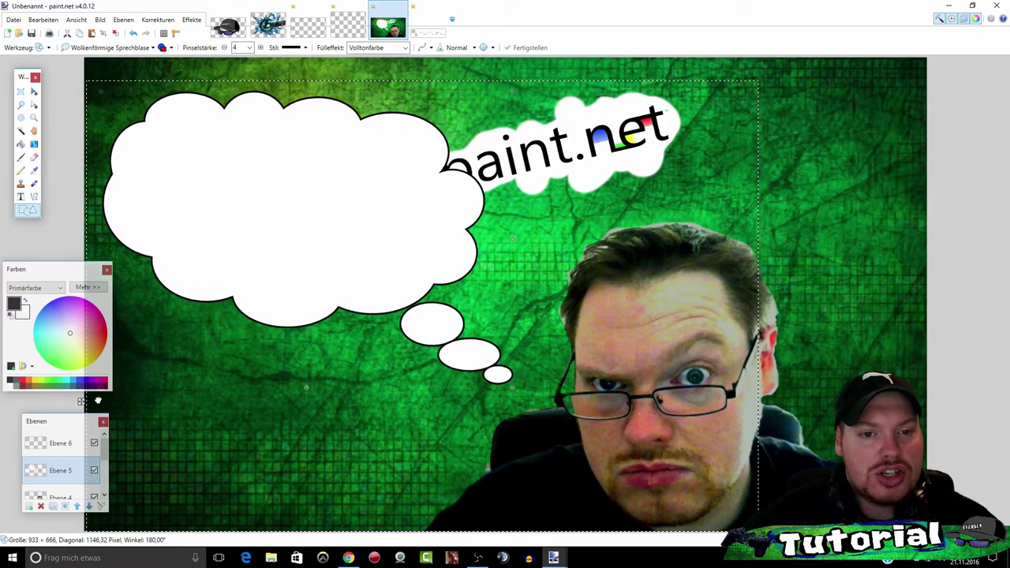
{"action": "left_click_drag", "start_coordinate": [118, 378], "coordinate": [74, 415]}
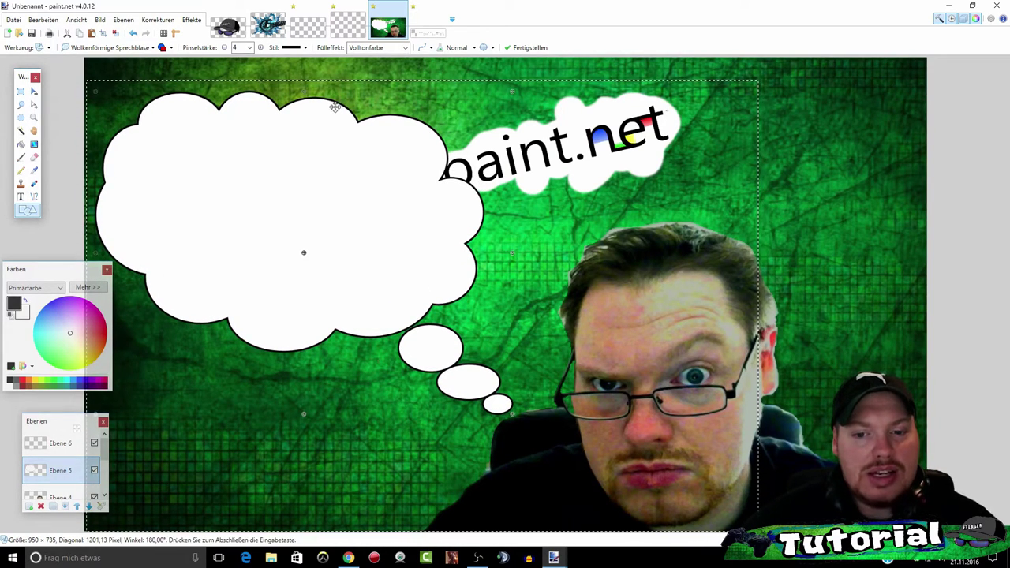
Step: Type the two bubble lines in IMPACTED font: '… selber machen???' and 'Wie geht das???'
{"action": "left_click", "coordinate": [23, 201]}
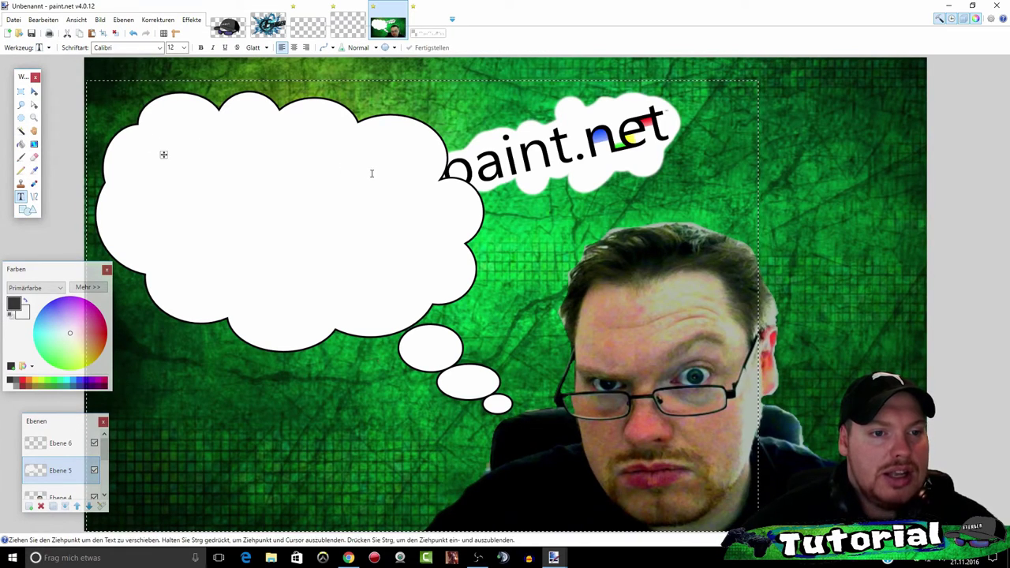
{"action": "left_click", "coordinate": [160, 48]}
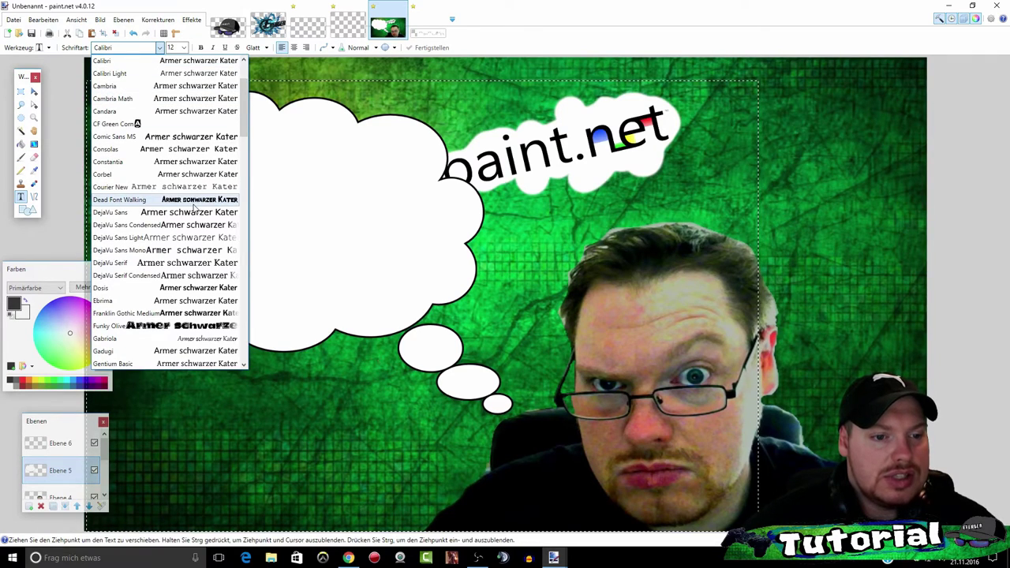
{"action": "scroll", "coordinate": [194, 207], "scroll_direction": "down", "scroll_amount": 1}
{"action": "scroll", "coordinate": [194, 207], "scroll_direction": "down", "scroll_amount": 3}
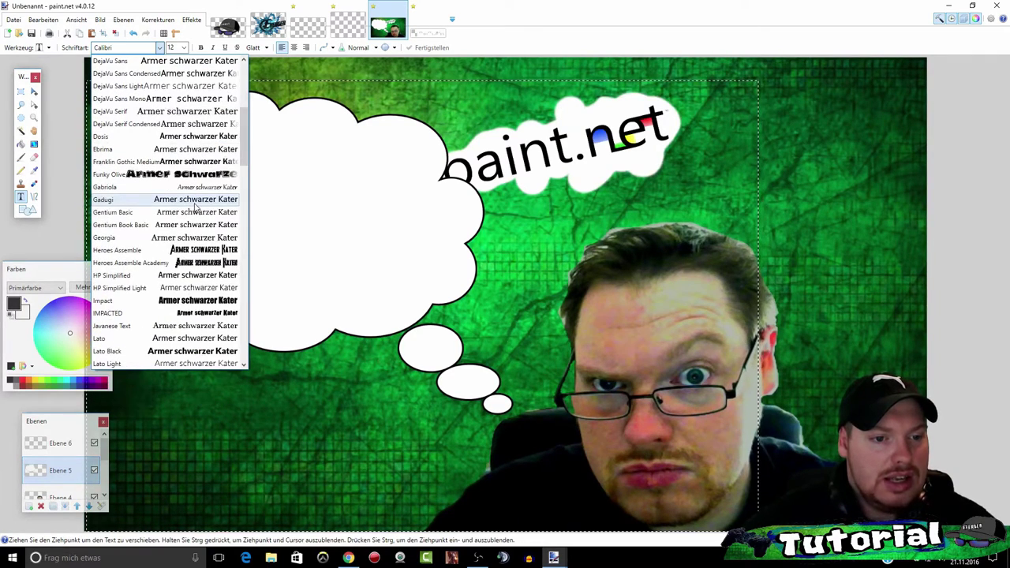
{"action": "left_click", "coordinate": [194, 312]}
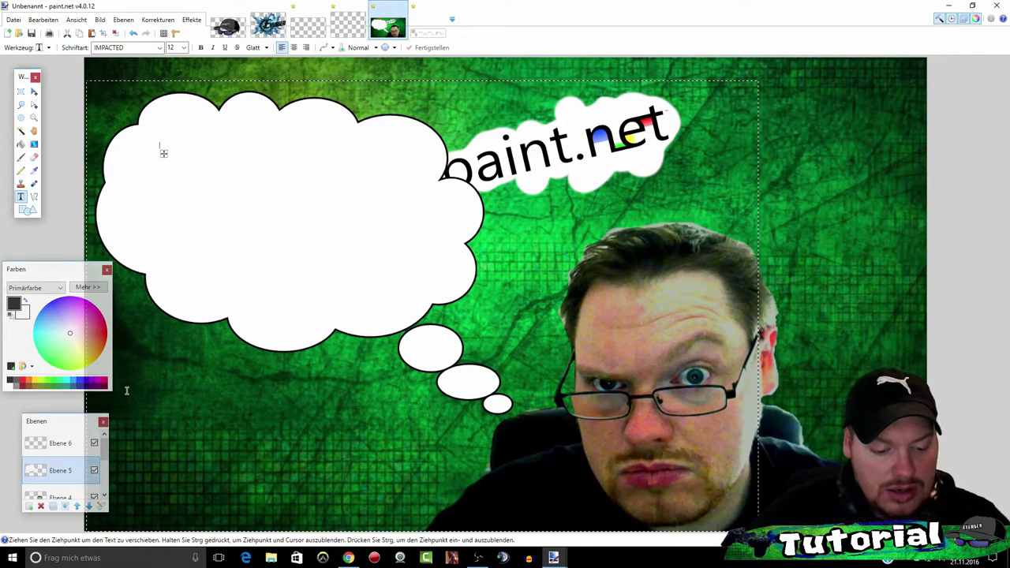
{"action": "type", "text": "Ta"}
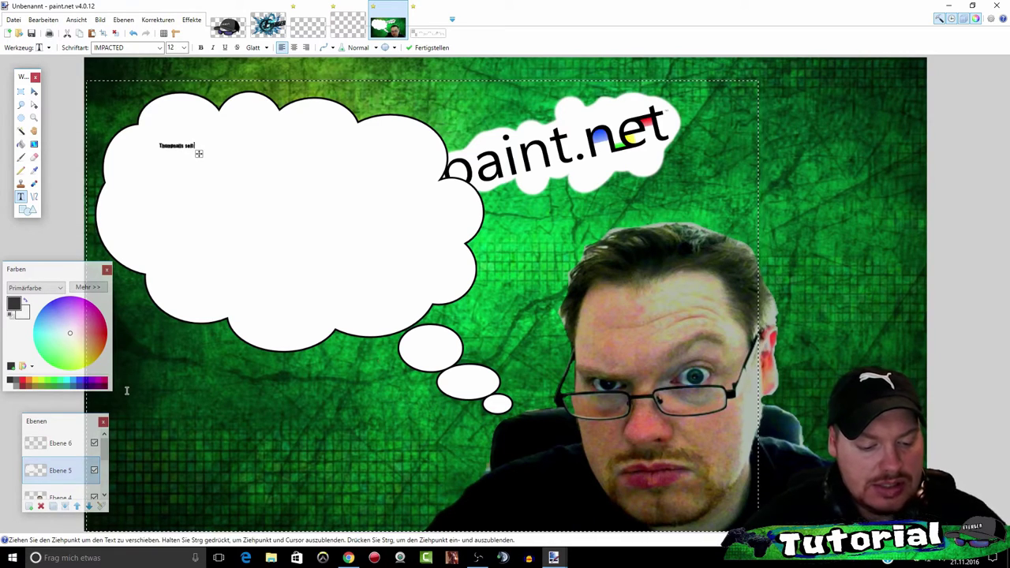
{"action": "type", "text": "lber mi"}
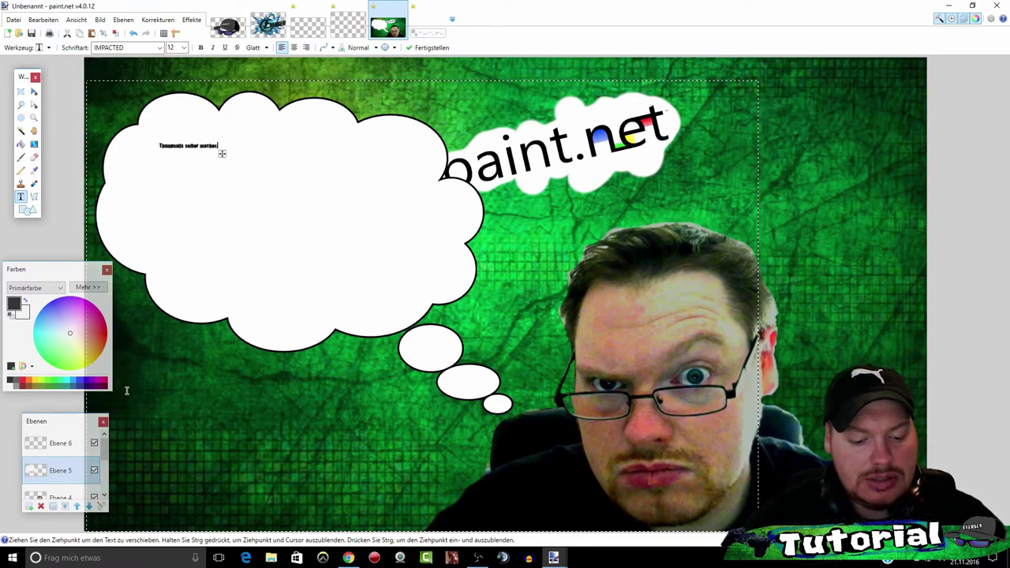
{"action": "type", "text": "en das"}
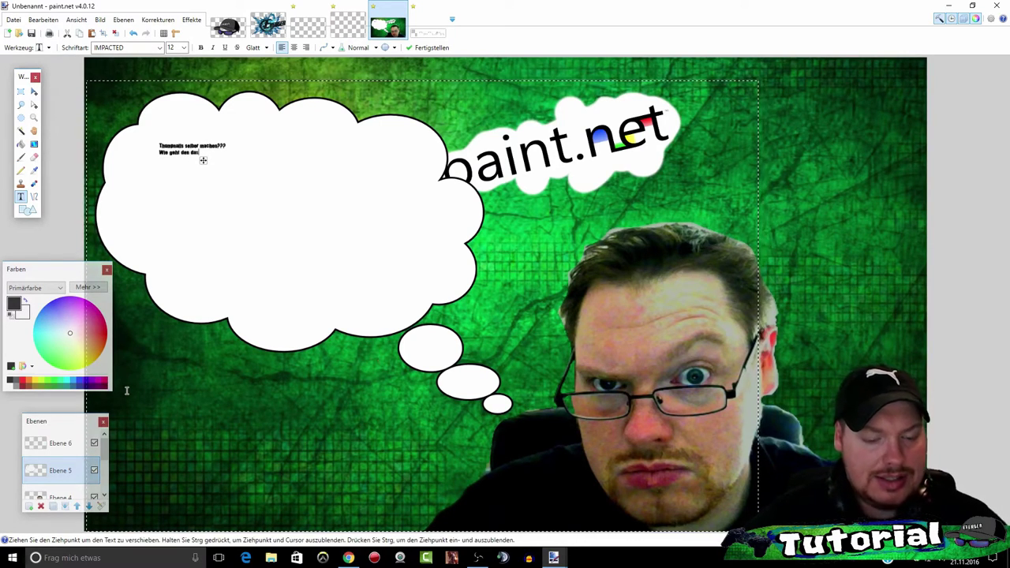
{"action": "type", "text": "???"}
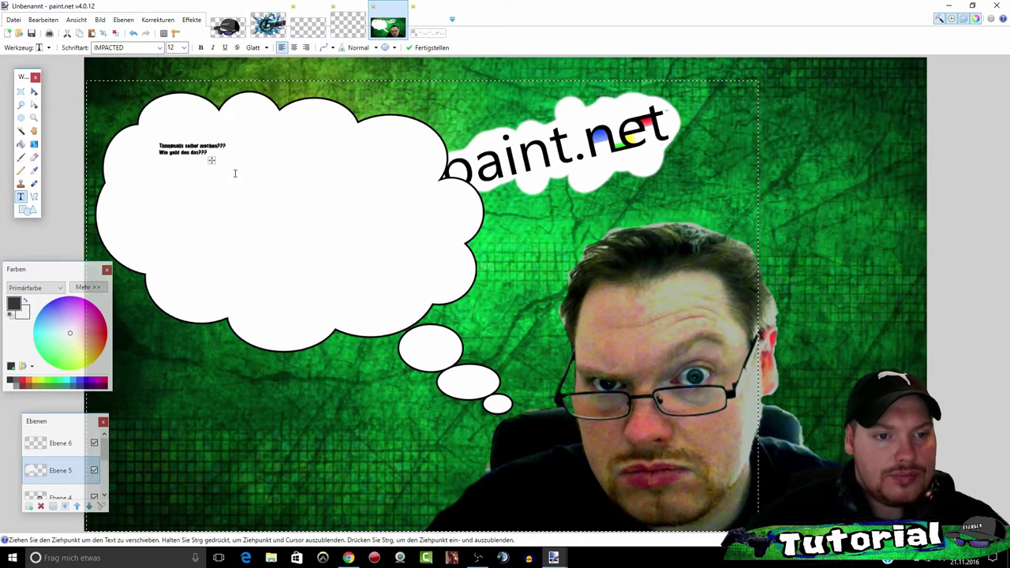
Step: Break the text after 'Thumpnails', set it to size 84, and centre it in the cloud
{"action": "left_click", "coordinate": [182, 48]}
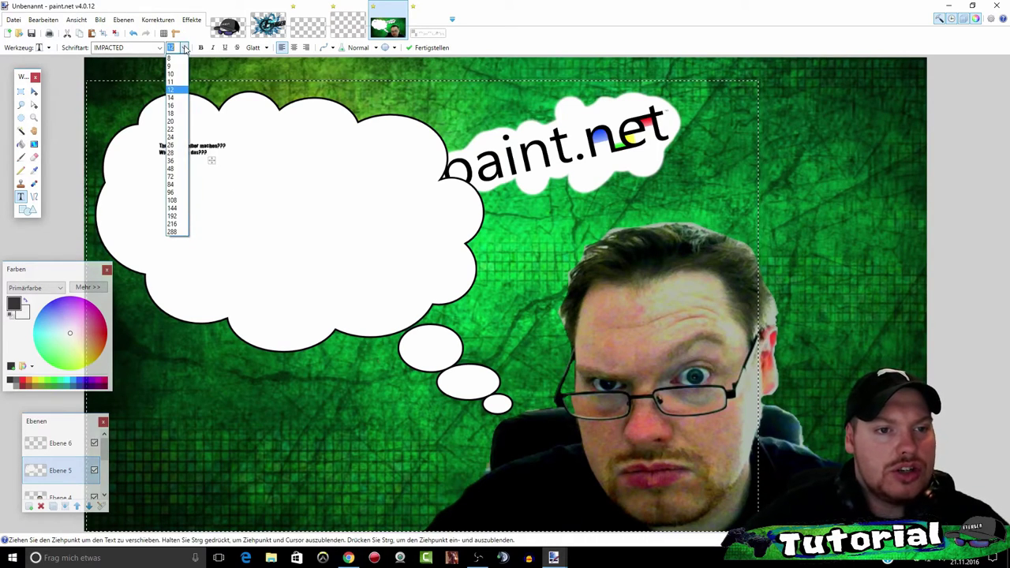
{"action": "left_click", "coordinate": [175, 220]}
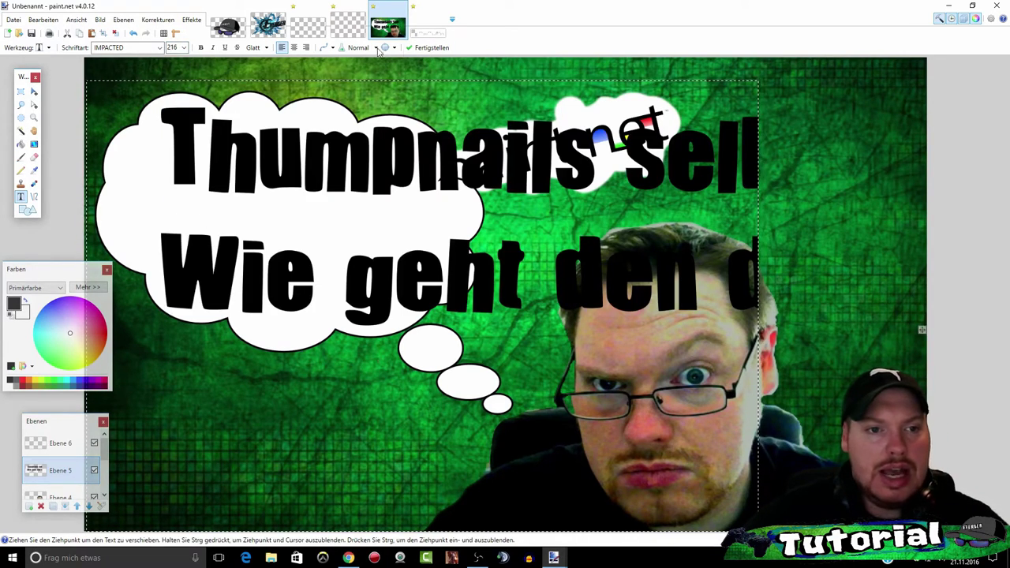
{"action": "left_click", "coordinate": [182, 47]}
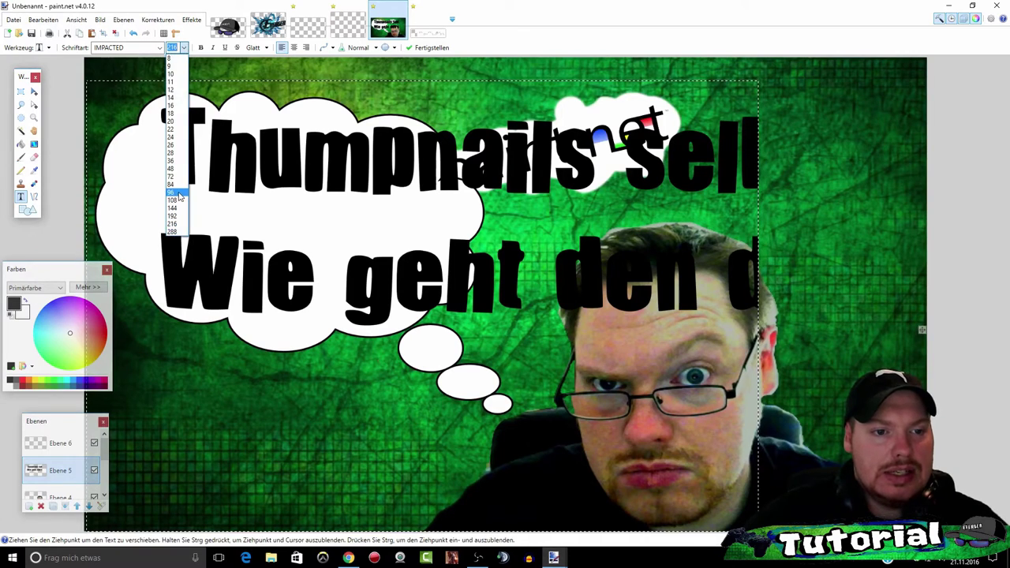
{"action": "left_click", "coordinate": [177, 192]}
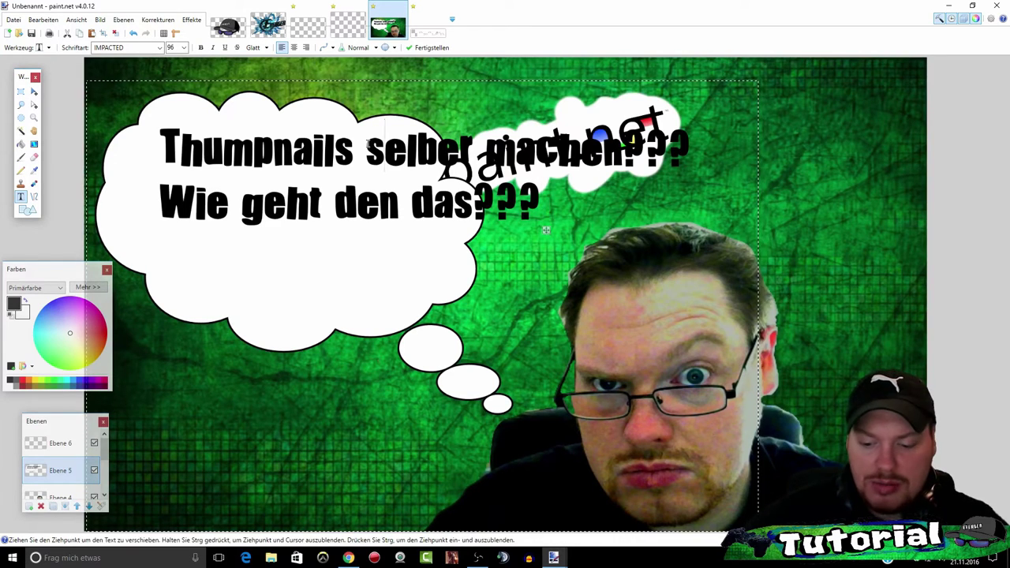
{"action": "key", "text": "Return"}
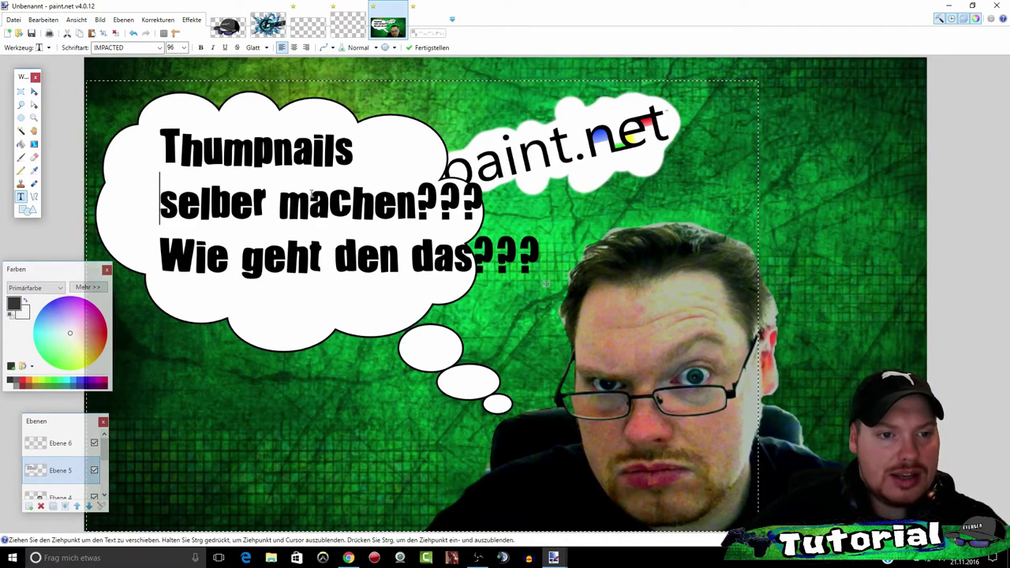
{"action": "left_click_drag", "start_coordinate": [545, 284], "coordinate": [507, 274]}
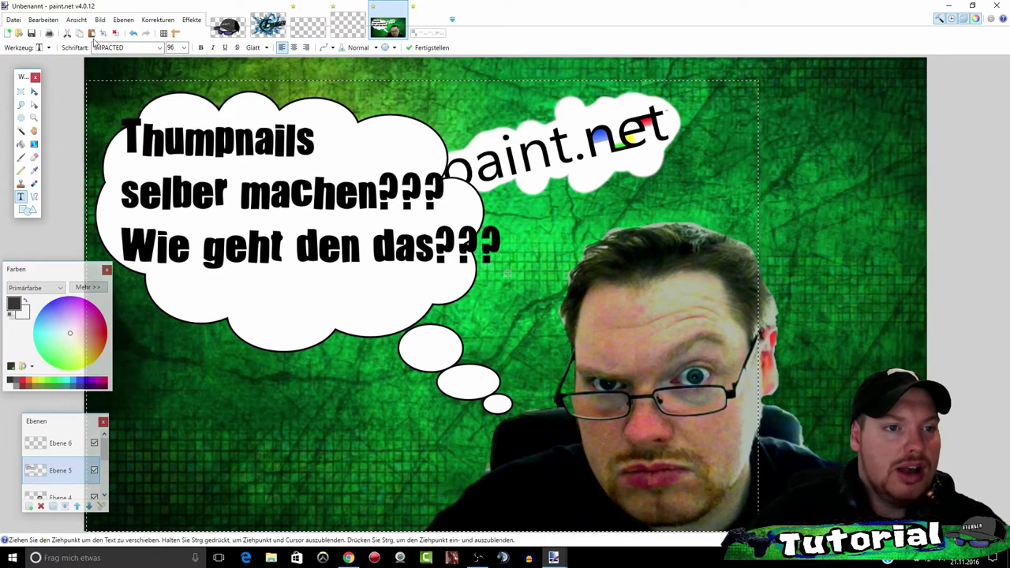
{"action": "left_click", "coordinate": [183, 48]}
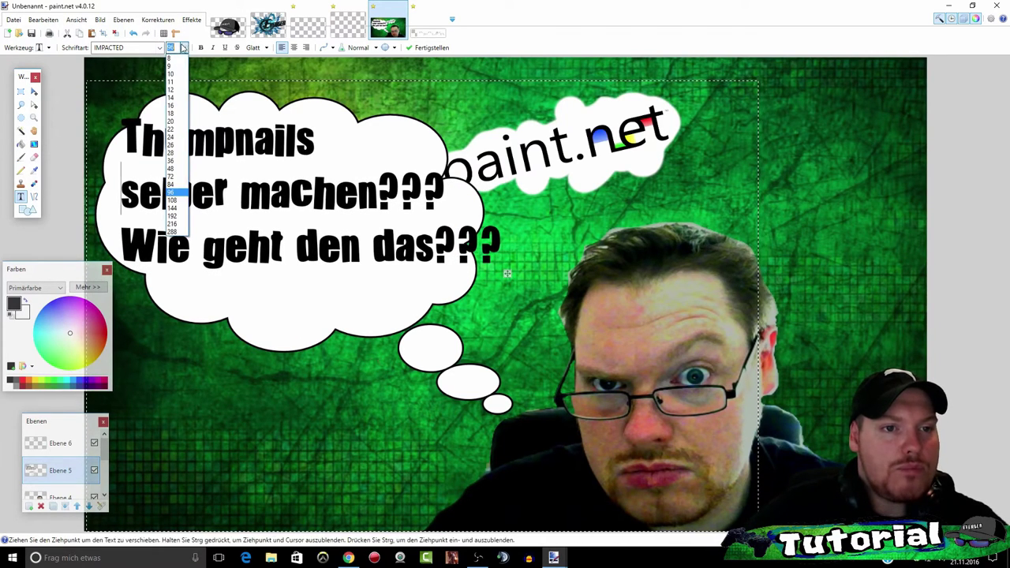
{"action": "left_click", "coordinate": [173, 185]}
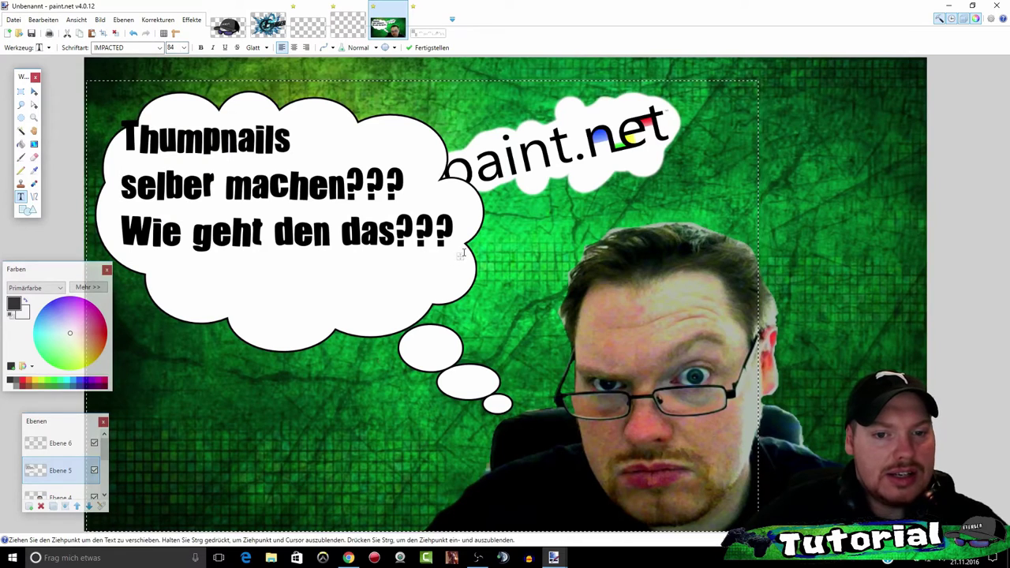
{"action": "left_click_drag", "start_coordinate": [460, 254], "coordinate": [470, 272]}
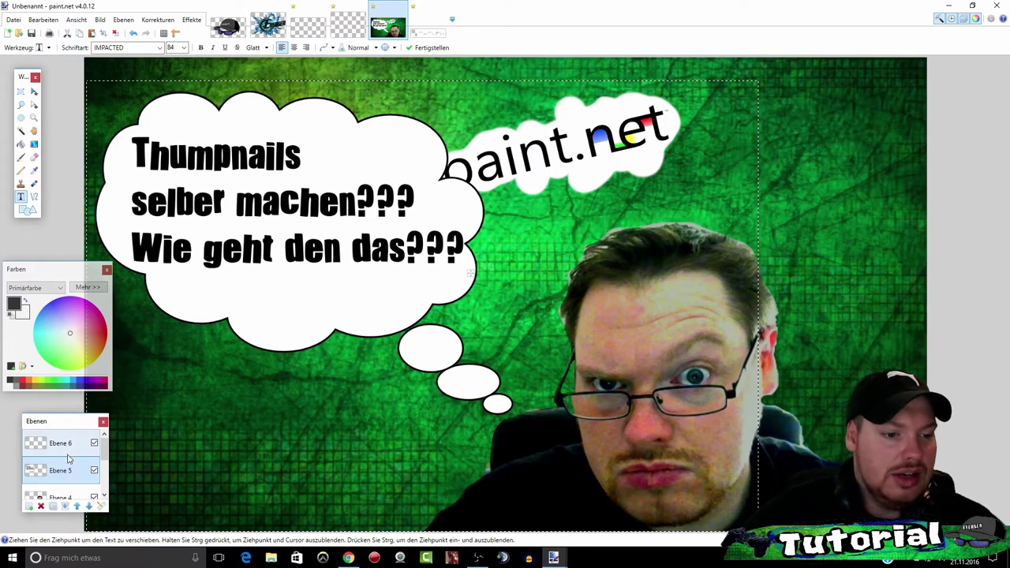
Step: Rectangle-select the paint.net logo on the Ebene 2 layer
{"action": "scroll", "coordinate": [68, 458], "scroll_direction": "down", "scroll_amount": 3}
{"action": "scroll", "coordinate": [67, 457], "scroll_direction": "up", "scroll_amount": 2}
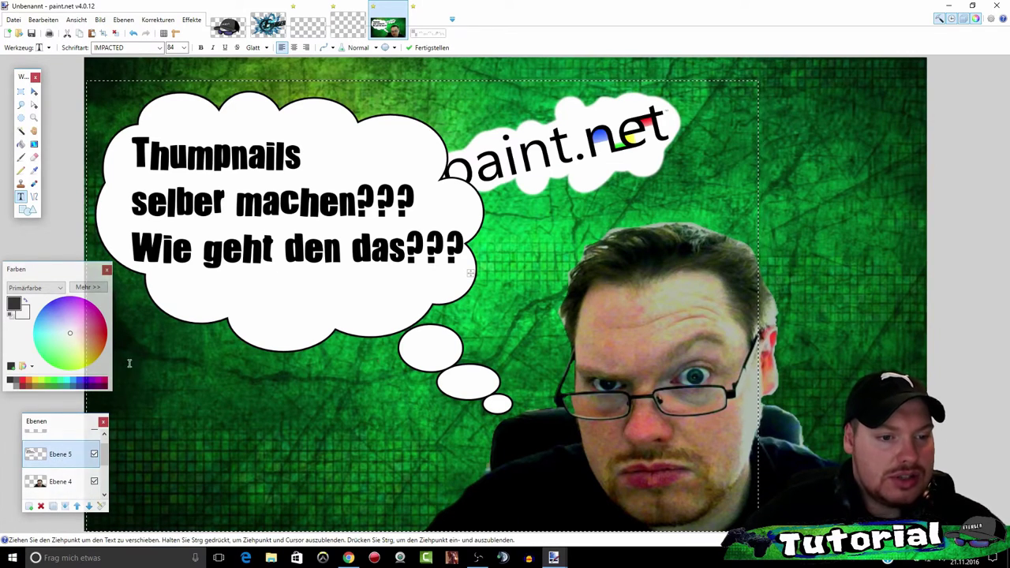
{"action": "scroll", "coordinate": [70, 447], "scroll_direction": "down", "scroll_amount": 3}
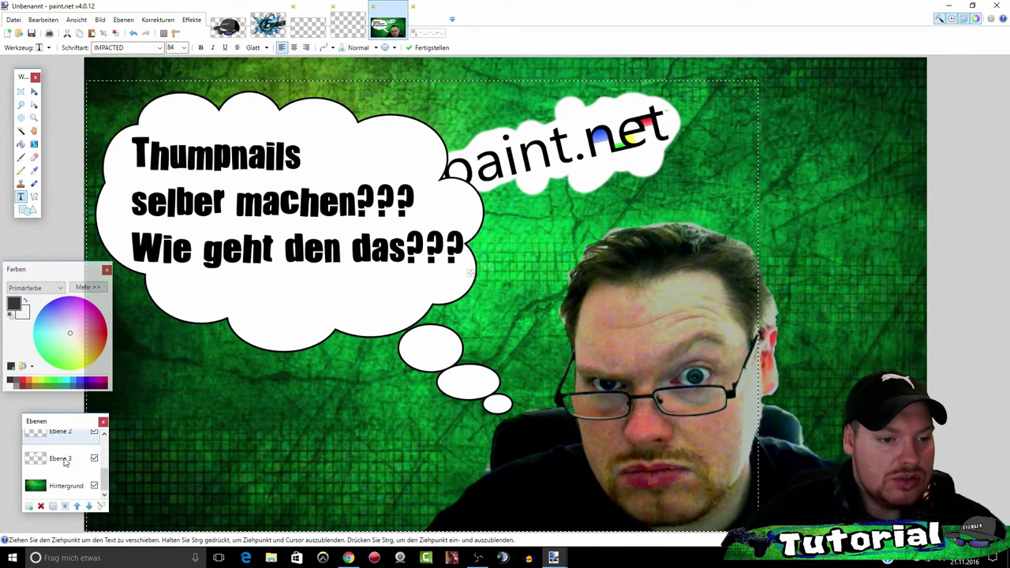
{"action": "left_click", "coordinate": [69, 441]}
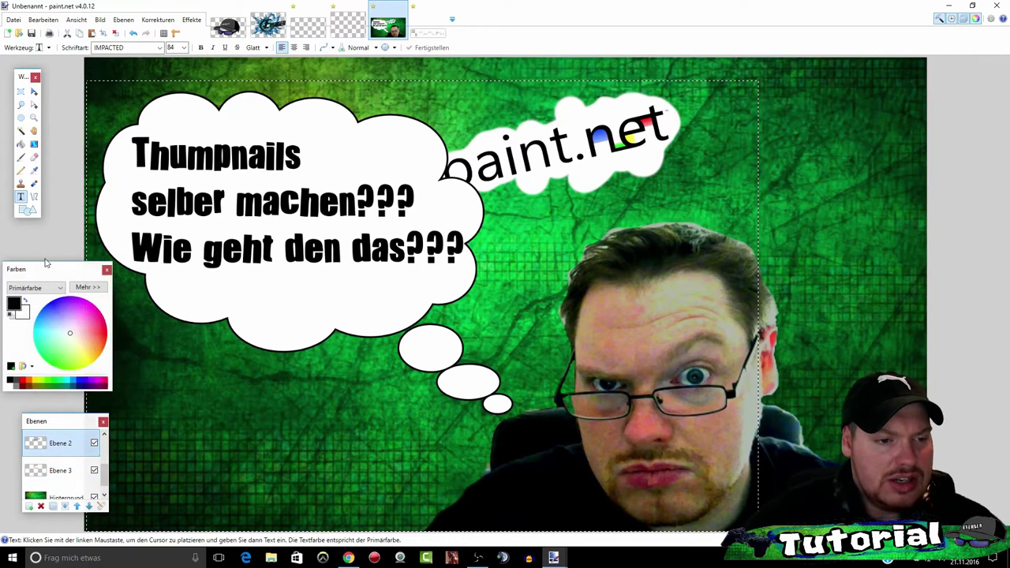
{"action": "left_click", "coordinate": [20, 92]}
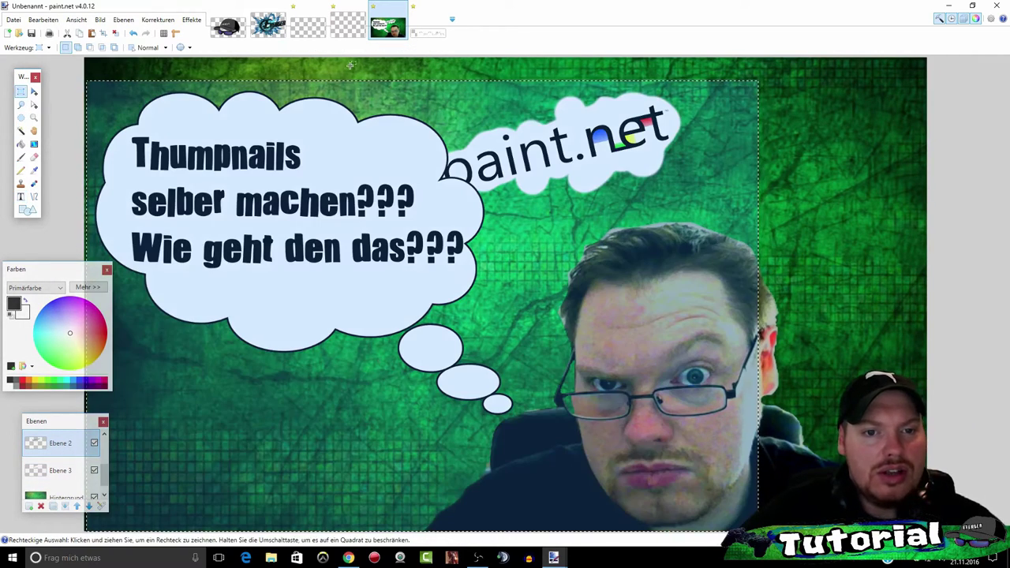
{"action": "mouse_move", "coordinate": [321, 71]}
{"action": "left_mouse_down"}
{"action": "mouse_move", "coordinate": [715, 237]}
{"action": "mouse_move", "coordinate": [700, 236]}
{"action": "left_mouse_up"}
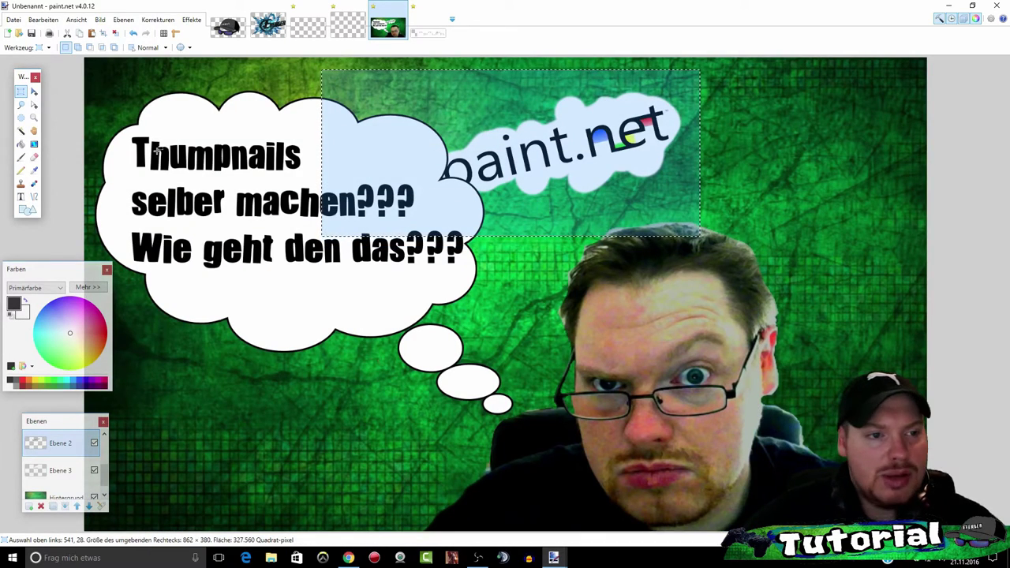
Step: Merge Ebene 2 down and place the logo, about 872 × 441, in the upper right
{"action": "left_click", "coordinate": [34, 93]}
{"action": "mouse_move", "coordinate": [441, 115]}
{"action": "left_mouse_down"}
{"action": "mouse_move", "coordinate": [643, 150]}
{"action": "mouse_move", "coordinate": [628, 99]}
{"action": "left_mouse_up"}
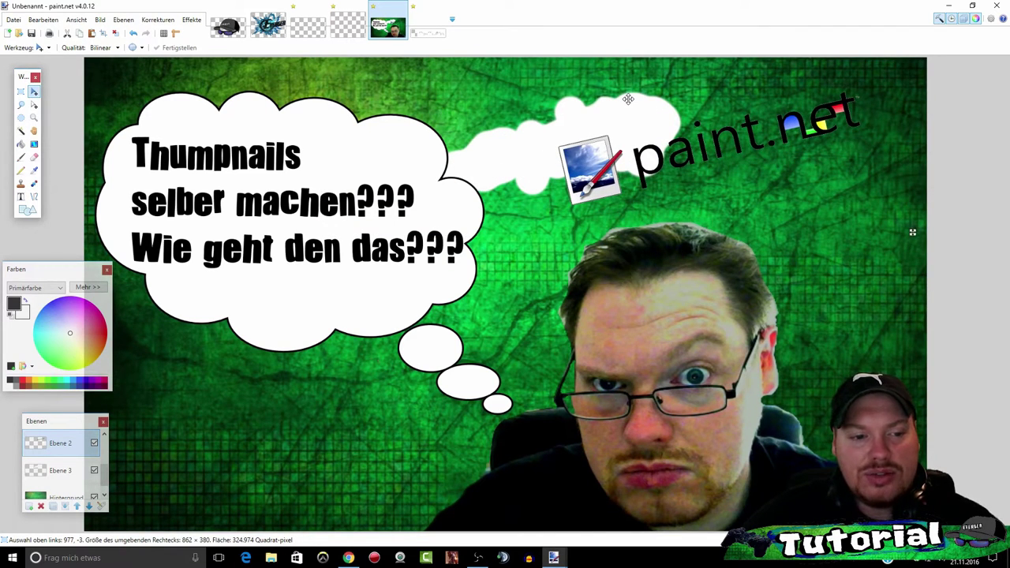
{"action": "left_click_drag", "start_coordinate": [628, 99], "coordinate": [437, 112]}
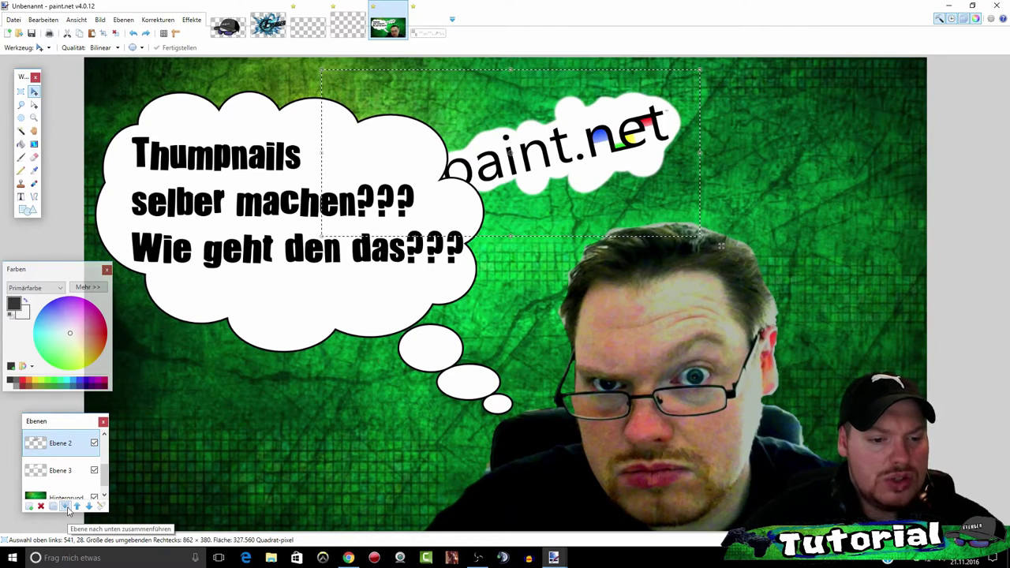
{"action": "left_click", "coordinate": [67, 510]}
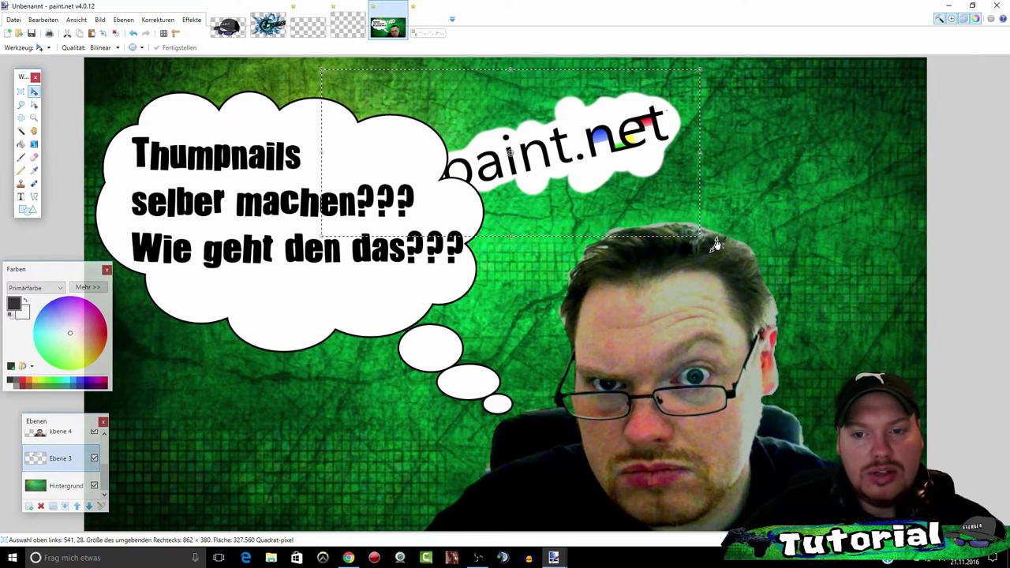
{"action": "mouse_move", "coordinate": [720, 246]}
{"action": "left_mouse_down"}
{"action": "mouse_move", "coordinate": [705, 240]}
{"action": "mouse_move", "coordinate": [362, 317]}
{"action": "mouse_move", "coordinate": [920, 227]}
{"action": "left_mouse_up"}
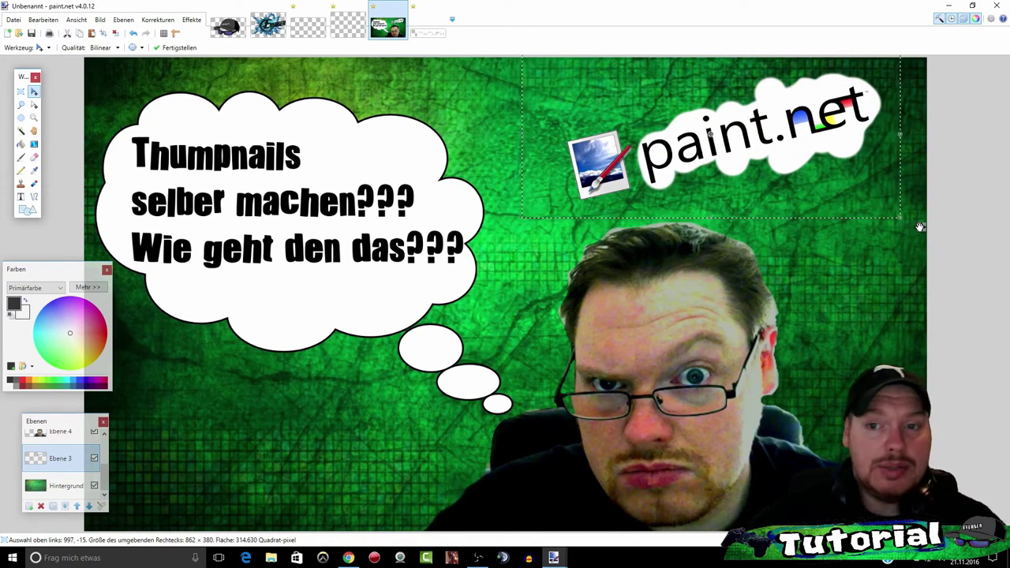
{"action": "mouse_move", "coordinate": [905, 219]}
{"action": "left_mouse_down"}
{"action": "mouse_move", "coordinate": [911, 259]}
{"action": "mouse_move", "coordinate": [885, 231]}
{"action": "left_mouse_up"}
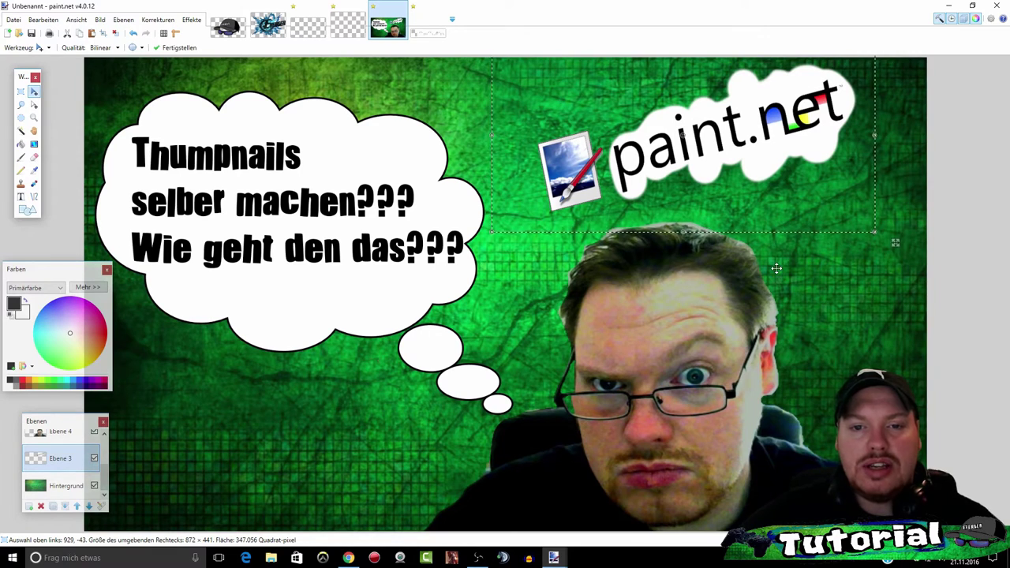
Step: Type the word 'mit' near the top of the canvas, left of the logo
{"action": "left_click", "coordinate": [21, 92]}
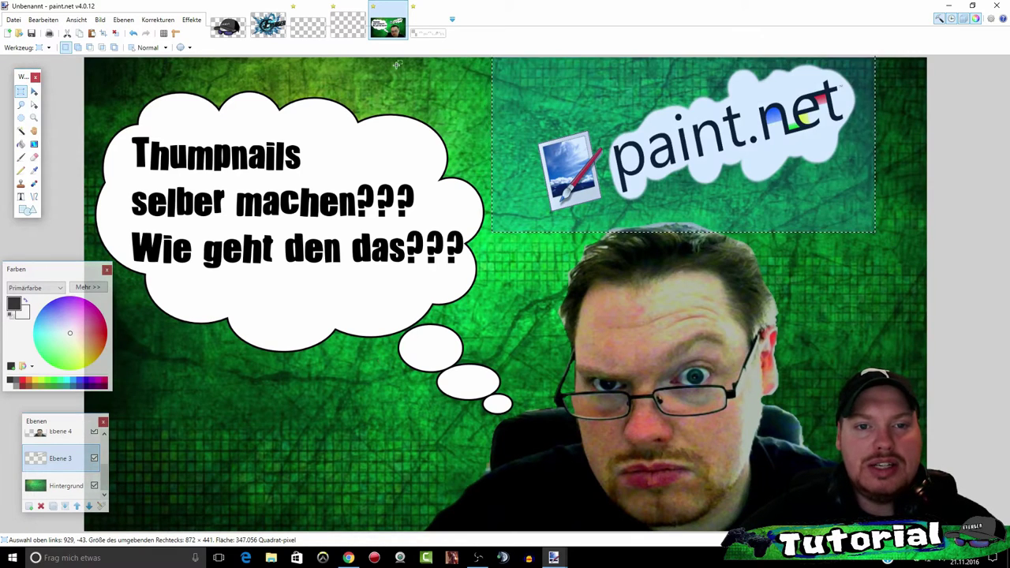
{"action": "left_click_drag", "start_coordinate": [401, 57], "coordinate": [746, 180]}
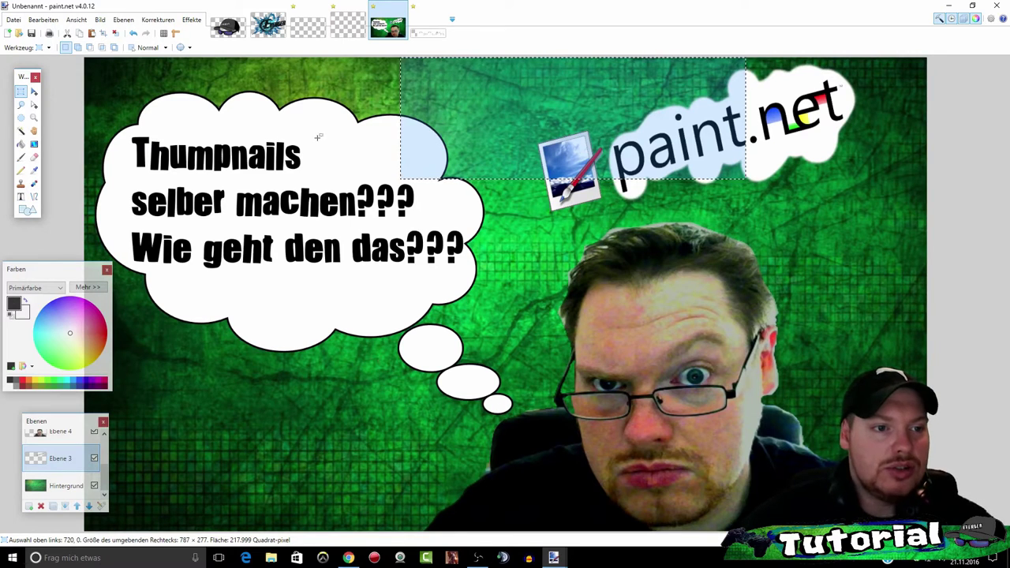
{"action": "left_click", "coordinate": [20, 196]}
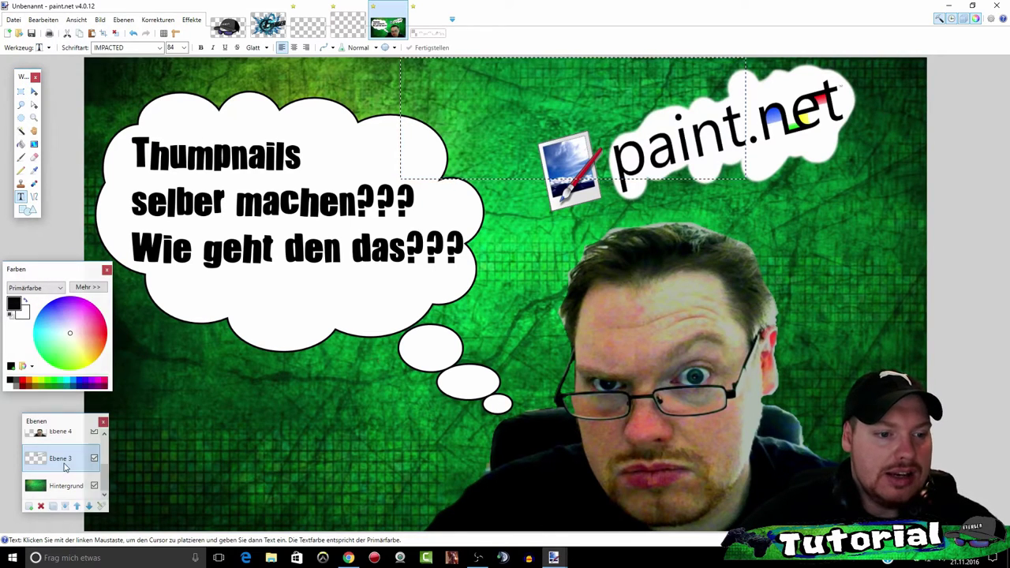
{"action": "left_click", "coordinate": [474, 79]}
{"action": "type", "text": "m"}
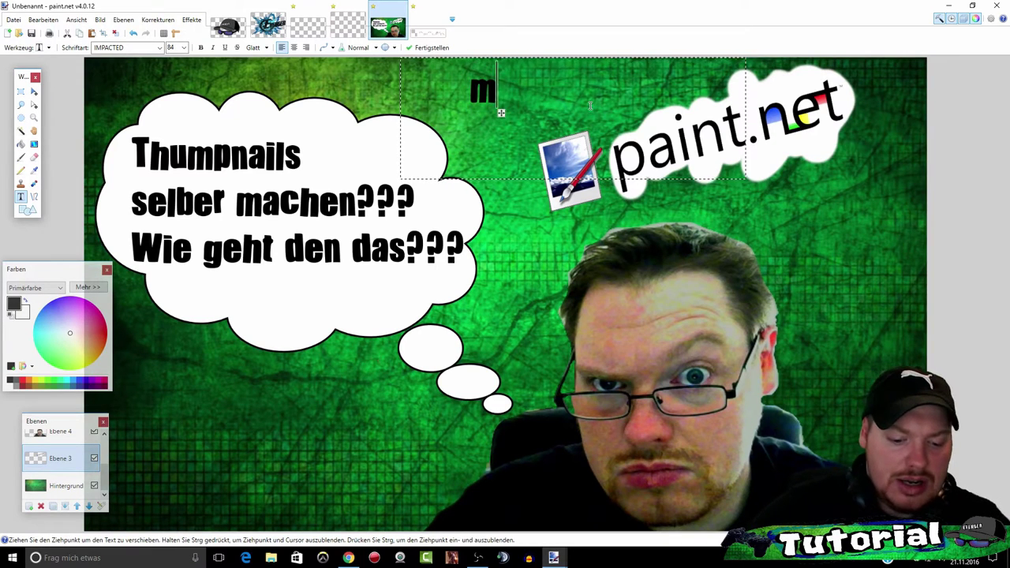
{"action": "type", "text": "it"}
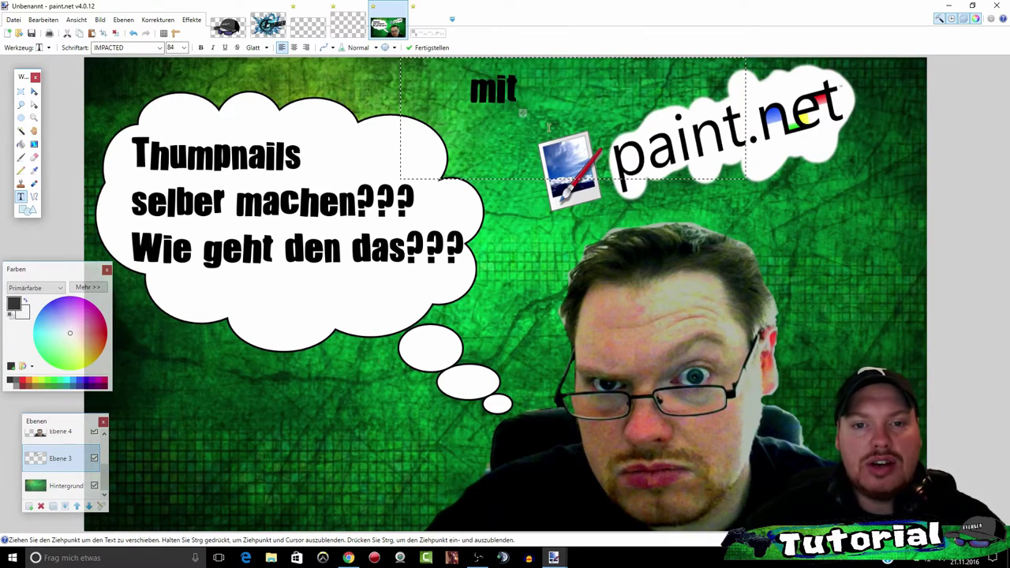
{"action": "left_click_drag", "start_coordinate": [521, 113], "coordinate": [577, 116]}
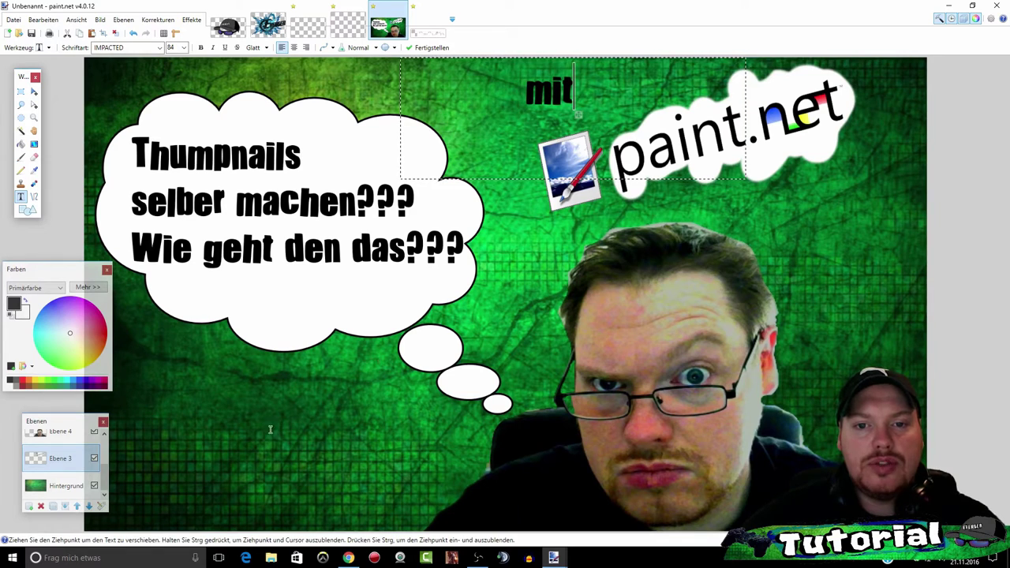
Step: Make it a white, capitalised 'Mit' at size 108 beside the paint.net logo
{"action": "left_click", "coordinate": [8, 385]}
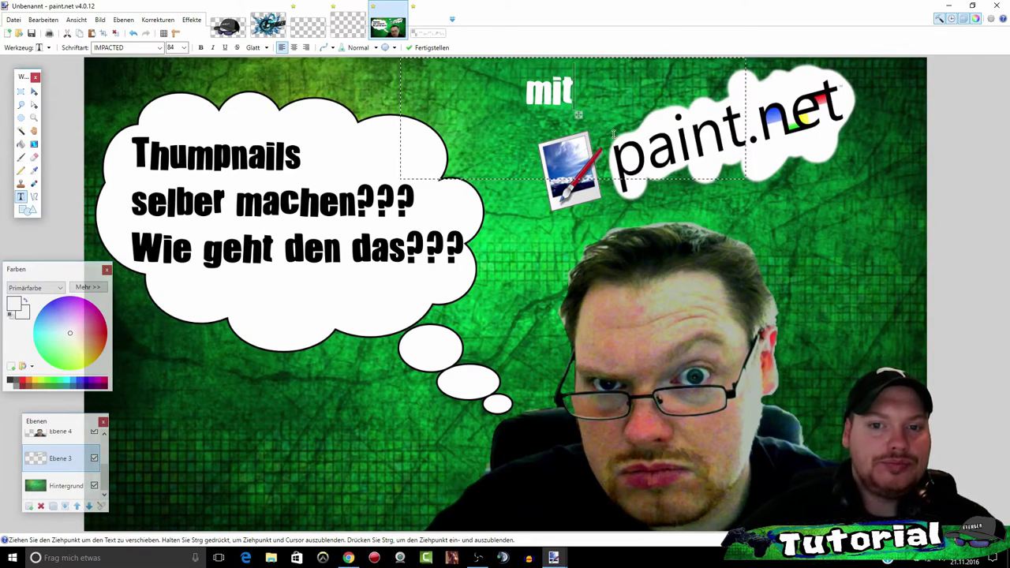
{"action": "left_click", "coordinate": [552, 87]}
{"action": "key", "text": "BackSpace"}
{"action": "type", "text": "M"}
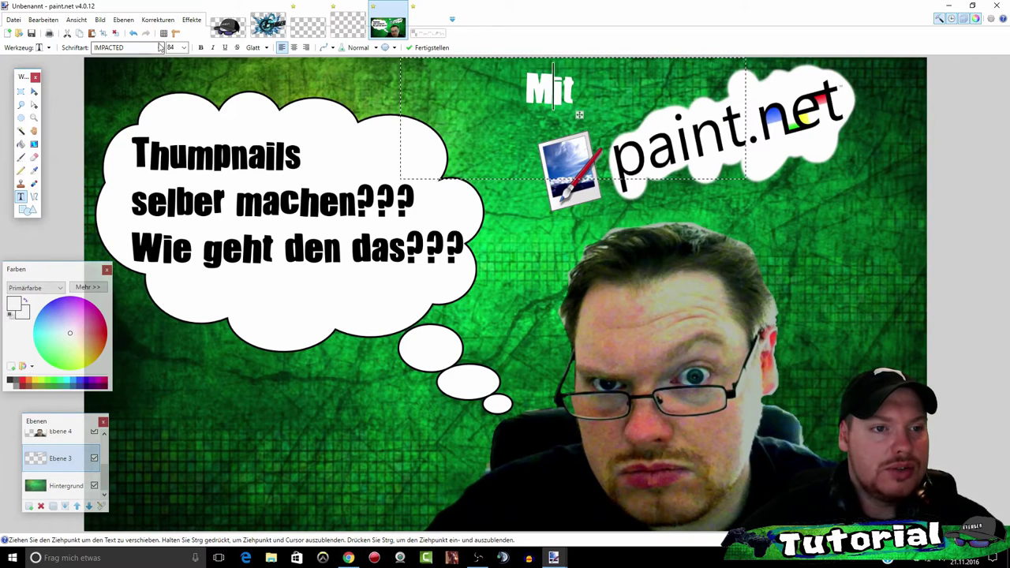
{"action": "left_click", "coordinate": [183, 47]}
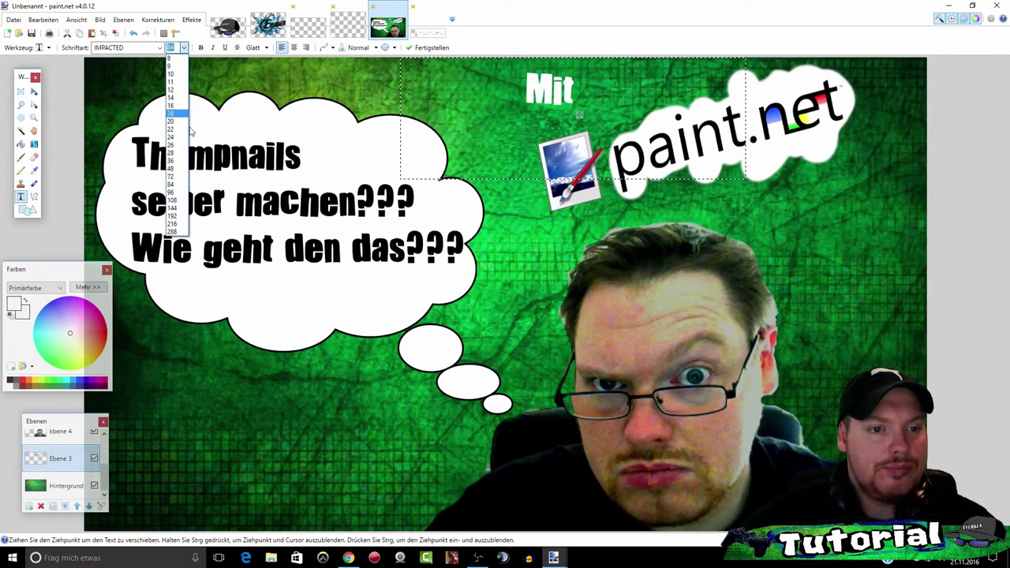
{"action": "left_click", "coordinate": [173, 184]}
{"action": "left_click", "coordinate": [183, 48]}
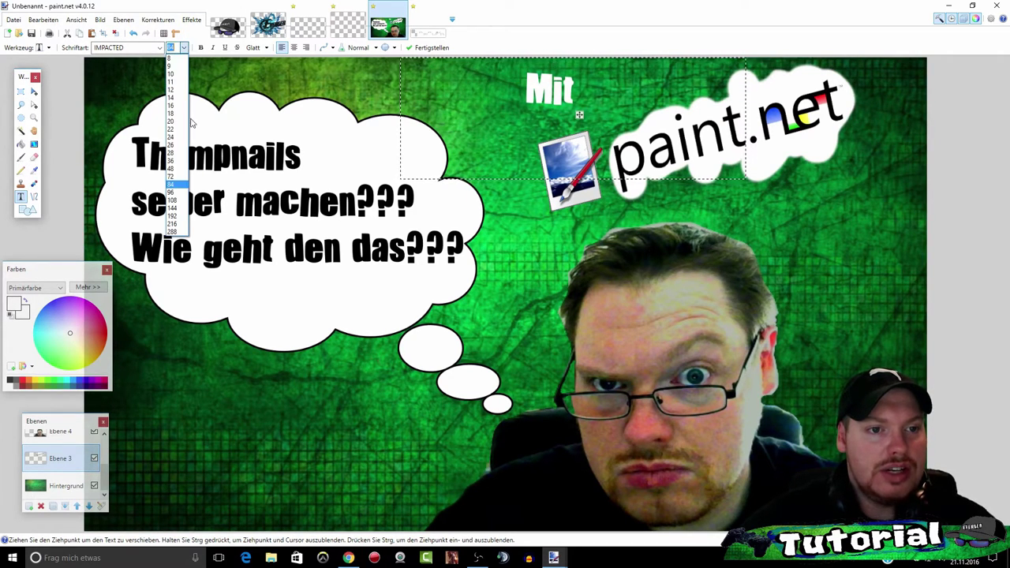
{"action": "left_click", "coordinate": [173, 200]}
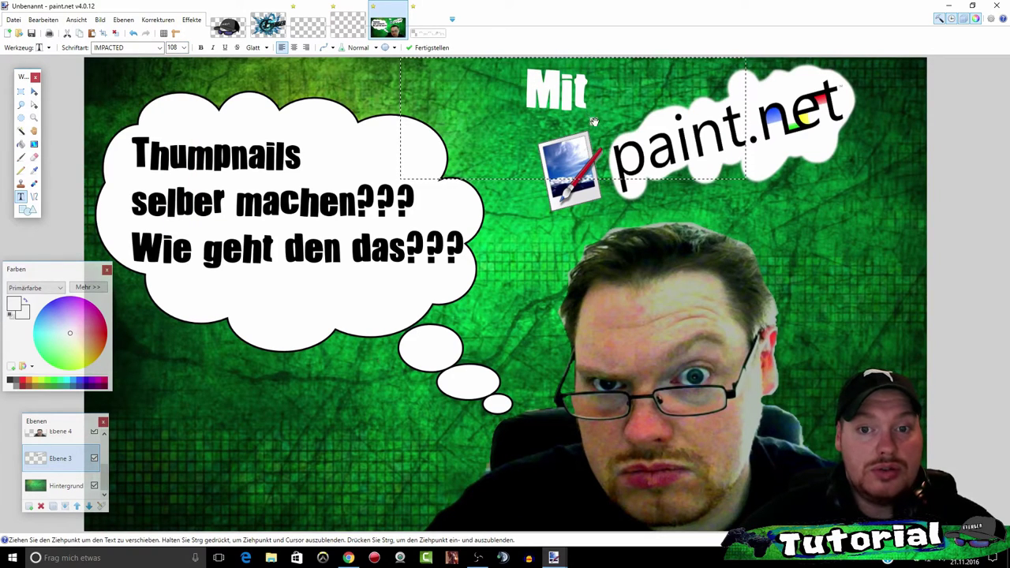
{"action": "left_click_drag", "start_coordinate": [595, 122], "coordinate": [562, 138]}
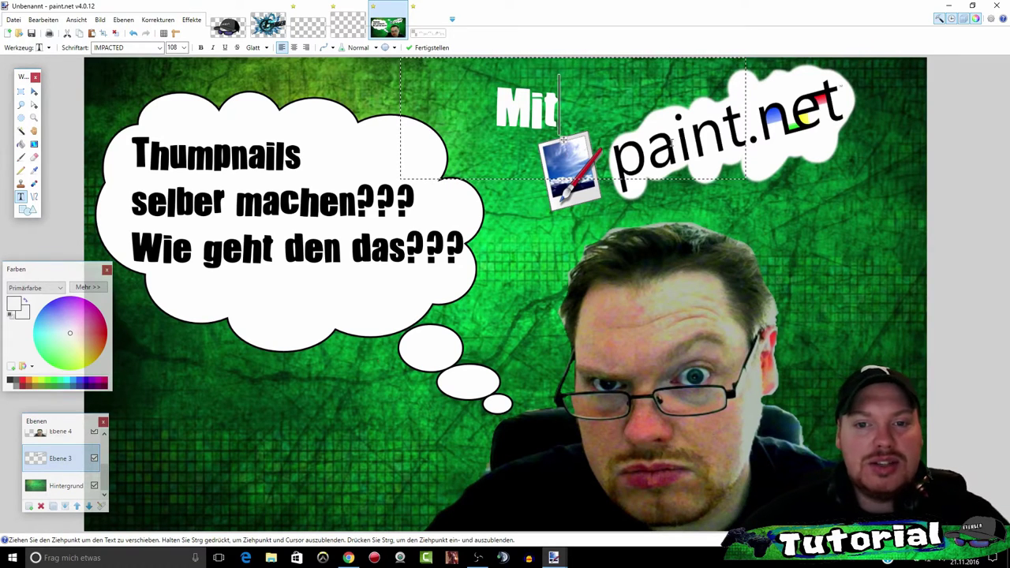
{"action": "left_click", "coordinate": [20, 92]}
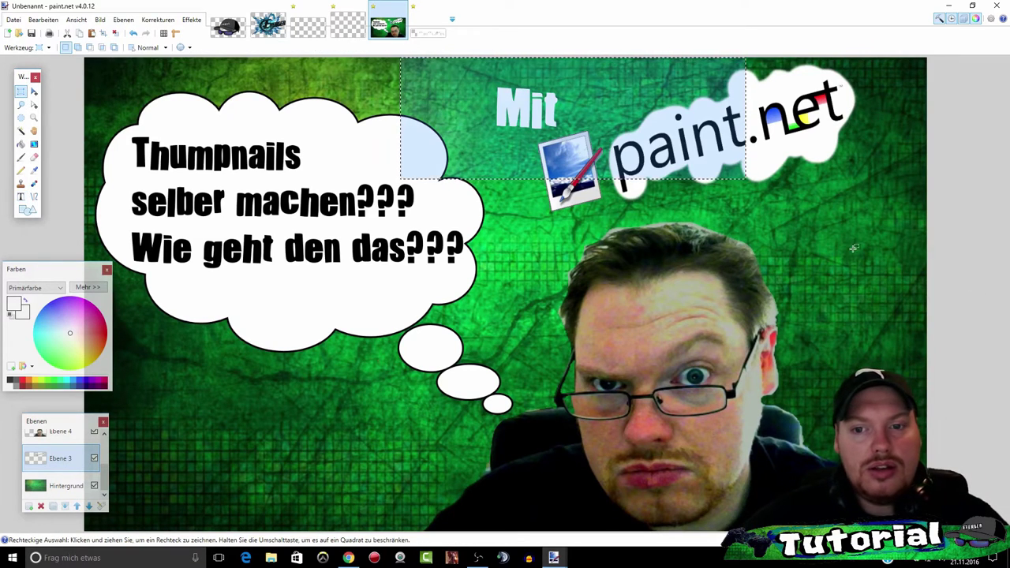
Step: Type 'ganz' and 'einfach!!' on two lines to the right of the face
{"action": "mouse_move", "coordinate": [718, 175]}
{"action": "left_mouse_down"}
{"action": "mouse_move", "coordinate": [988, 372]}
{"action": "mouse_move", "coordinate": [971, 394]}
{"action": "left_mouse_up"}
{"action": "left_click", "coordinate": [20, 196]}
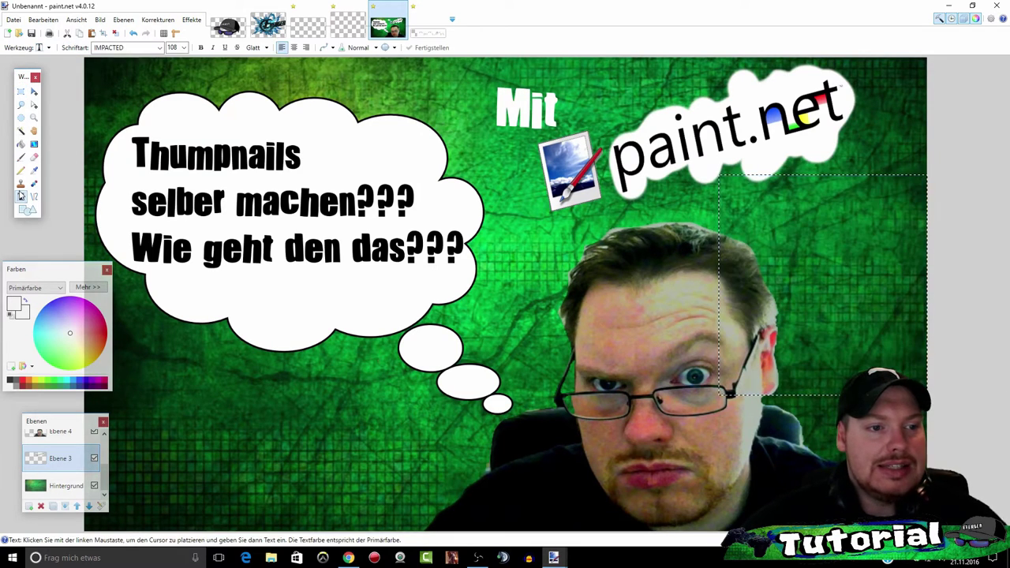
{"action": "left_click", "coordinate": [772, 183]}
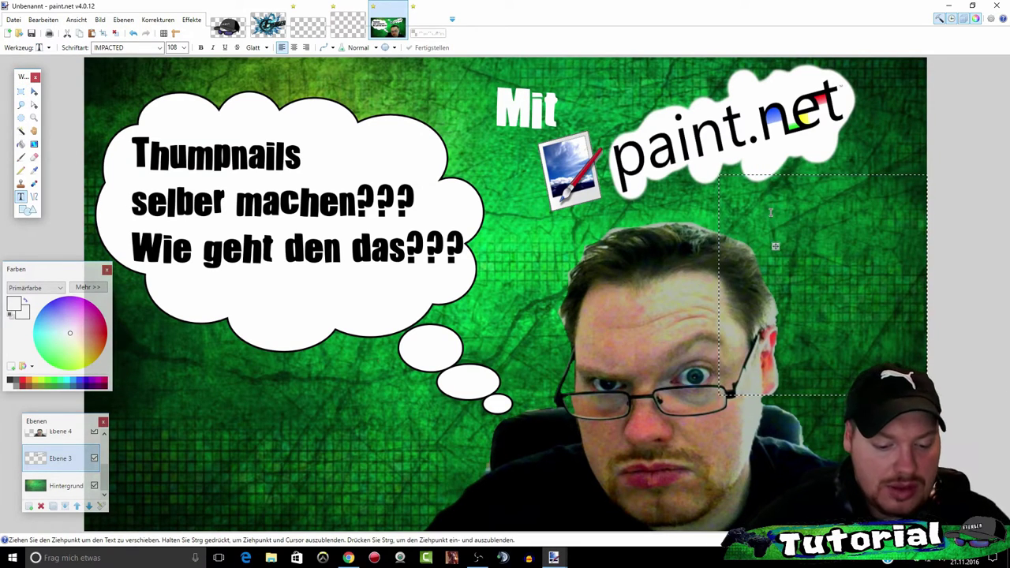
{"action": "type", "text": "ganz"}
{"action": "key", "text": "Return"}
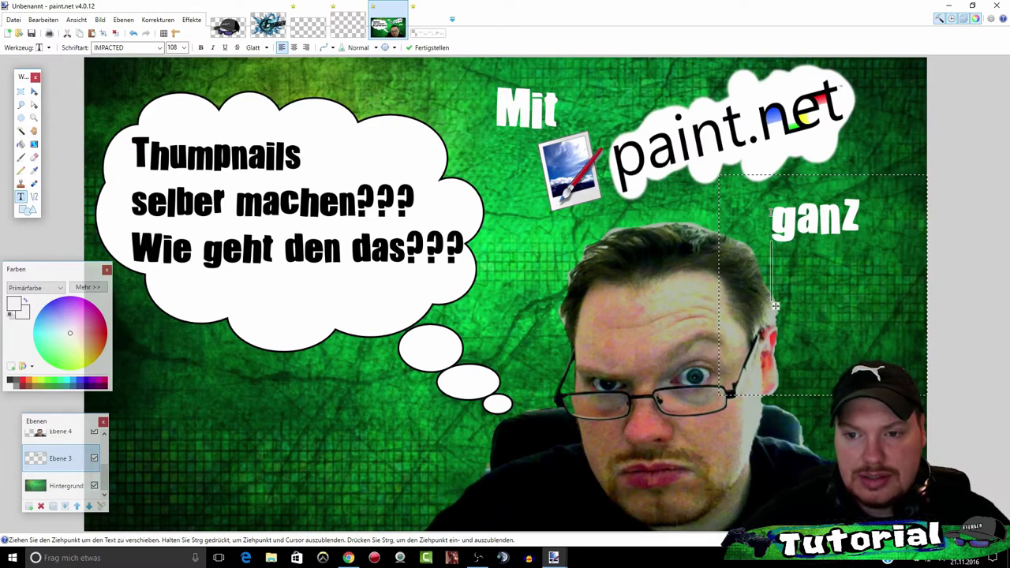
{"action": "type", "text": "ein"}
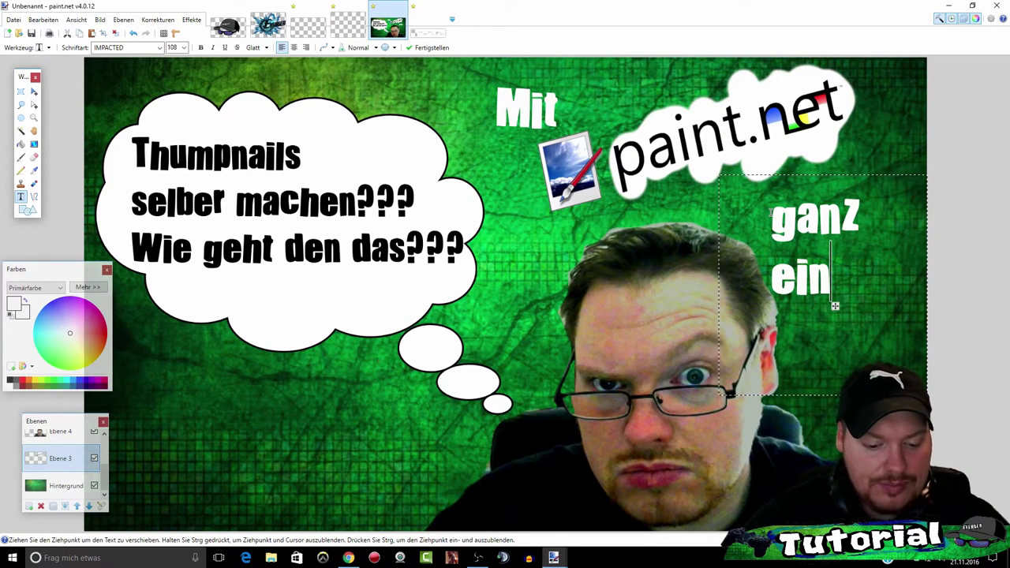
{"action": "type", "text": "fach"}
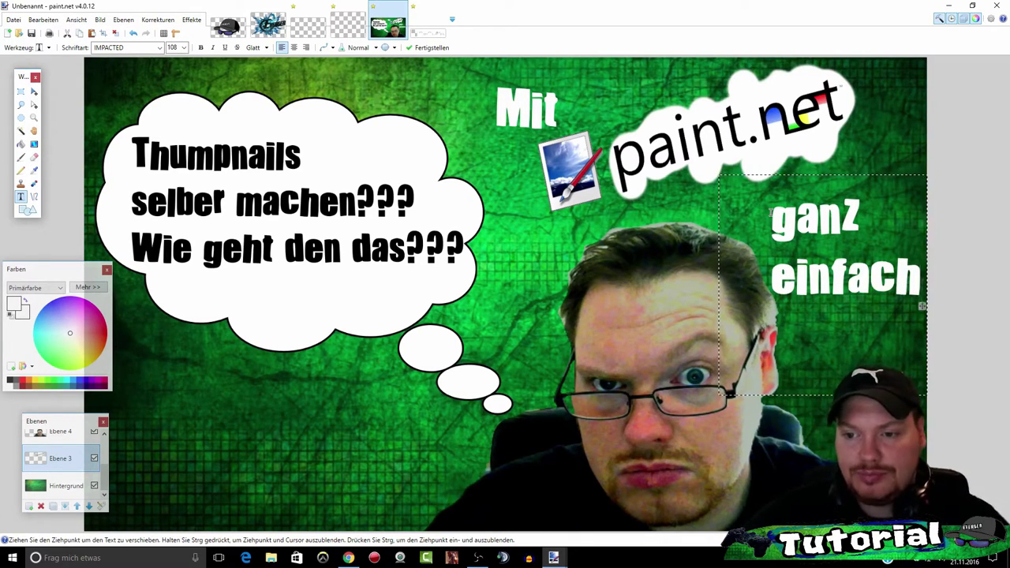
{"action": "mouse_move", "coordinate": [921, 305]}
{"action": "left_mouse_down"}
{"action": "mouse_move", "coordinate": [910, 296]}
{"action": "mouse_move", "coordinate": [897, 306]}
{"action": "left_mouse_up"}
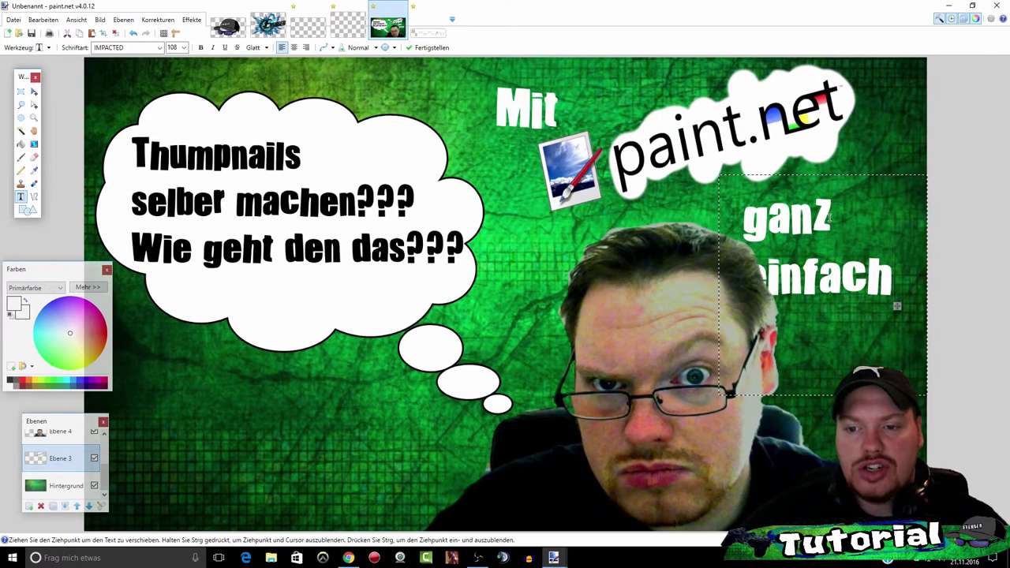
{"action": "type", "text": "!!"}
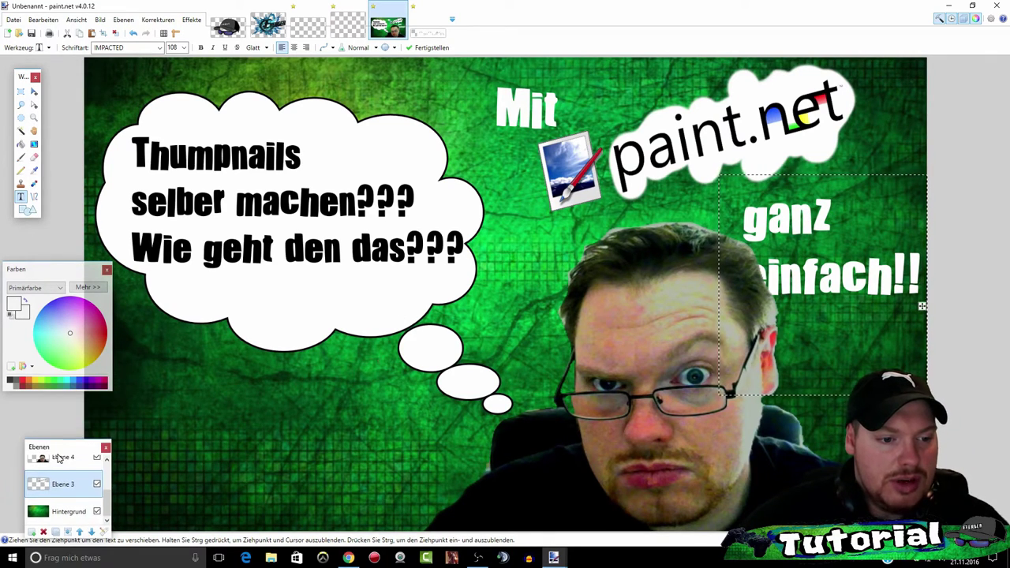
Step: Move the face layer below the text layer in the Layers panel
{"action": "left_click", "coordinate": [56, 434]}
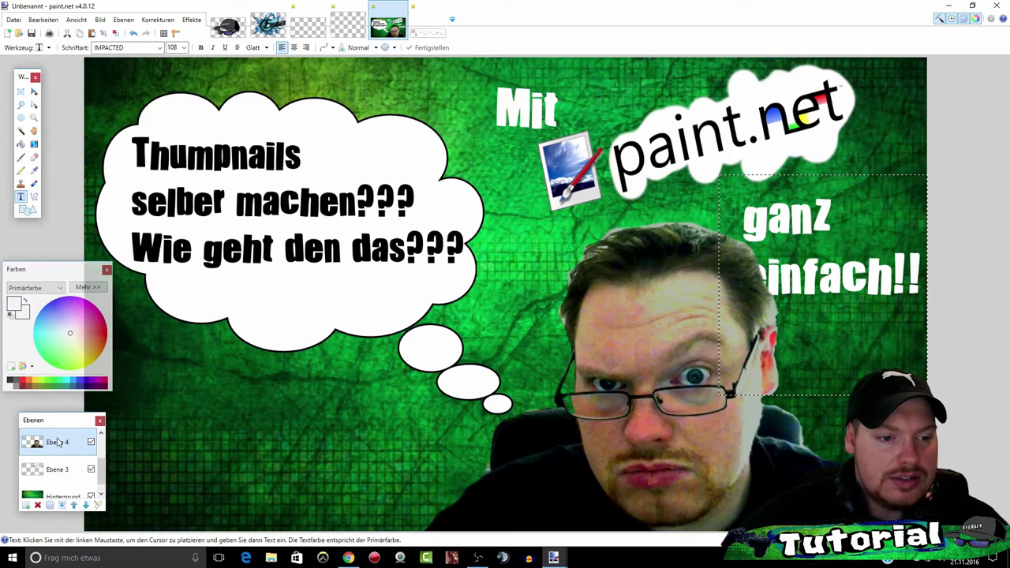
{"action": "left_click_drag", "start_coordinate": [55, 433], "coordinate": [56, 475]}
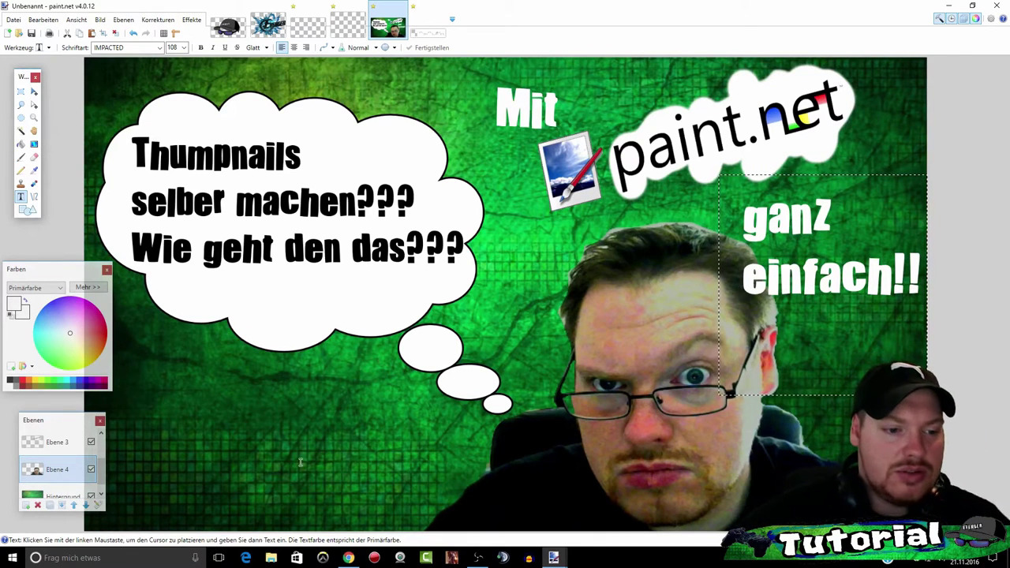
{"action": "scroll", "coordinate": [68, 456], "scroll_direction": "up", "scroll_amount": 3}
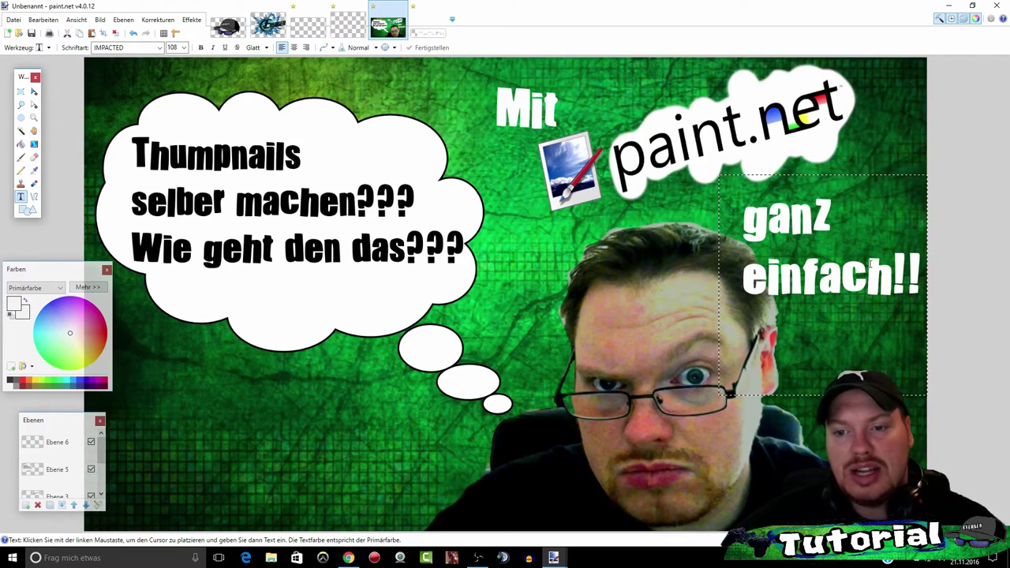
Step: In Evenger NEW with Ironman.png, magic-wand all transparent pixels and cut out the explosion logo
{"action": "left_click", "coordinate": [269, 29]}
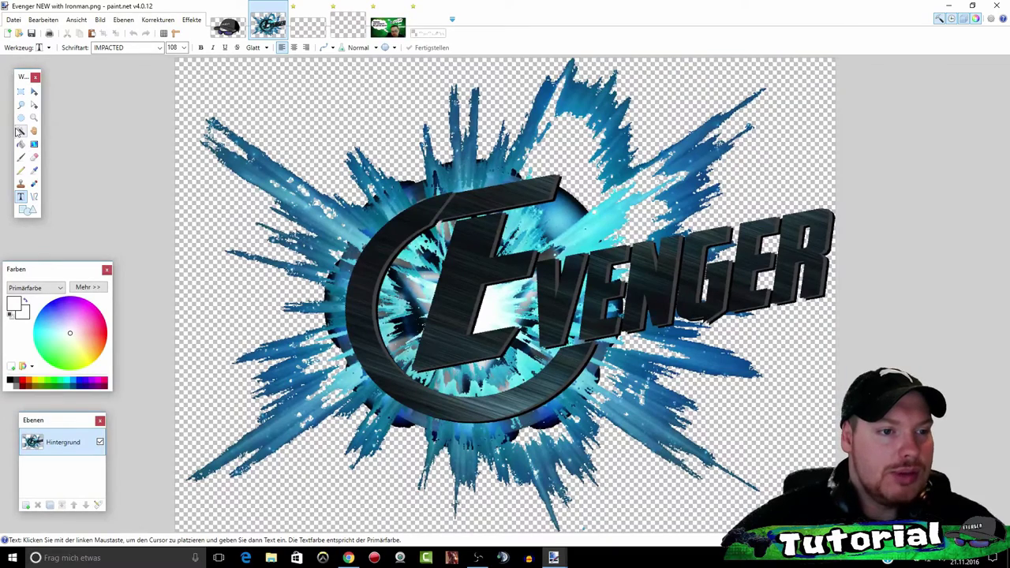
{"action": "left_click", "coordinate": [20, 131]}
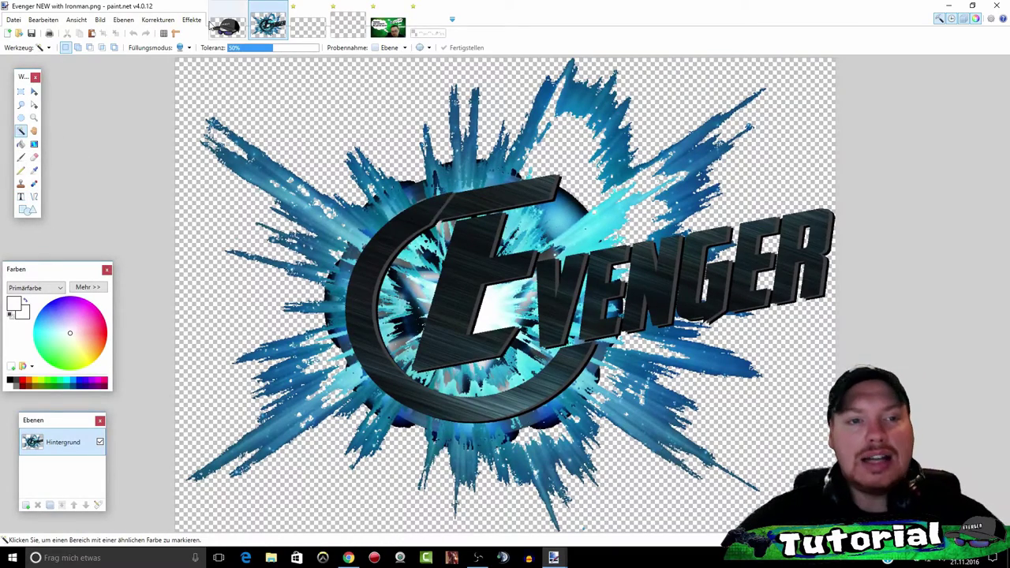
{"action": "left_click", "coordinate": [262, 98]}
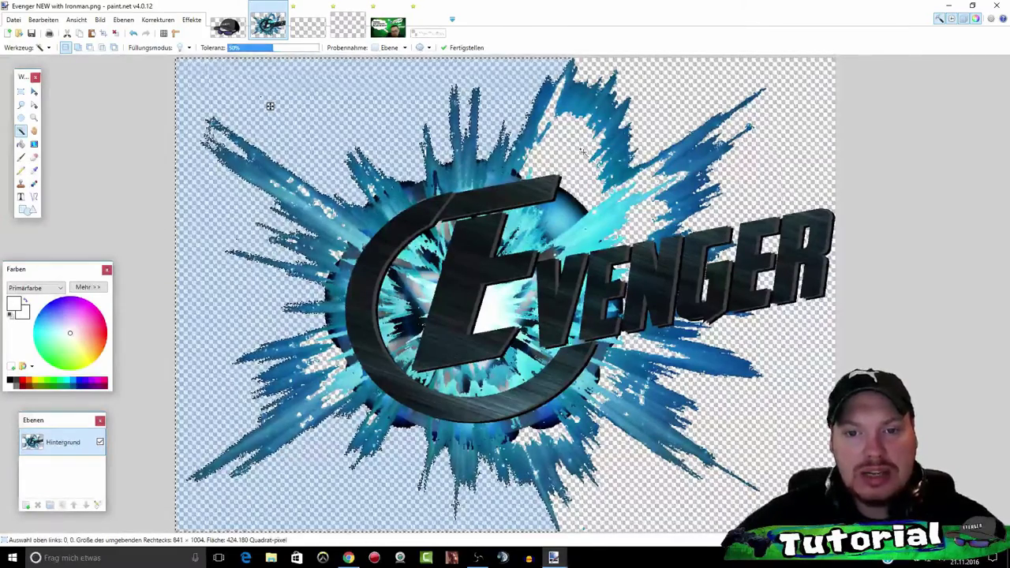
{"action": "left_click", "coordinate": [708, 100], "text": "ctrl"}
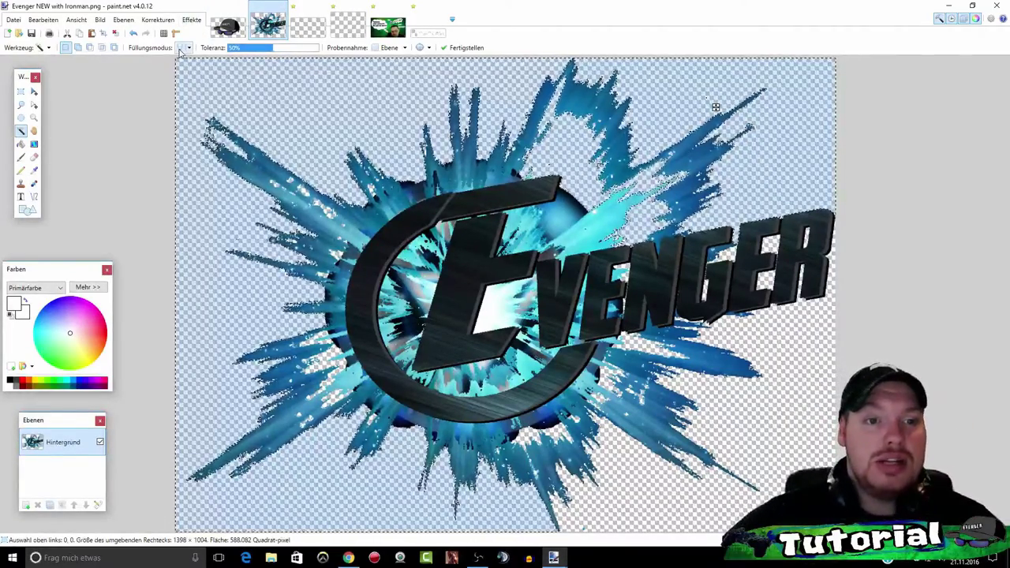
{"action": "left_click", "coordinate": [180, 48]}
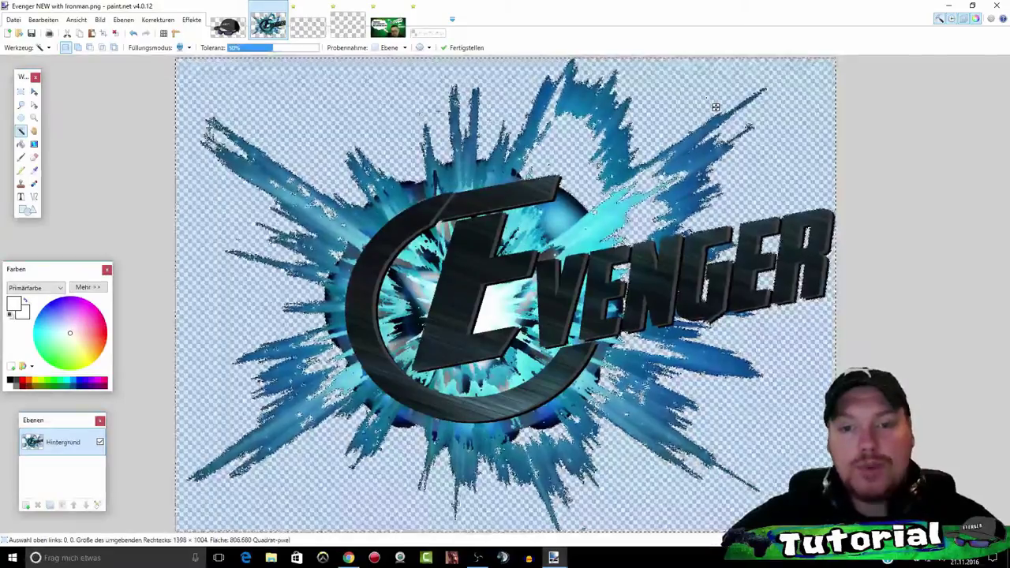
{"action": "left_click", "coordinate": [163, 151]}
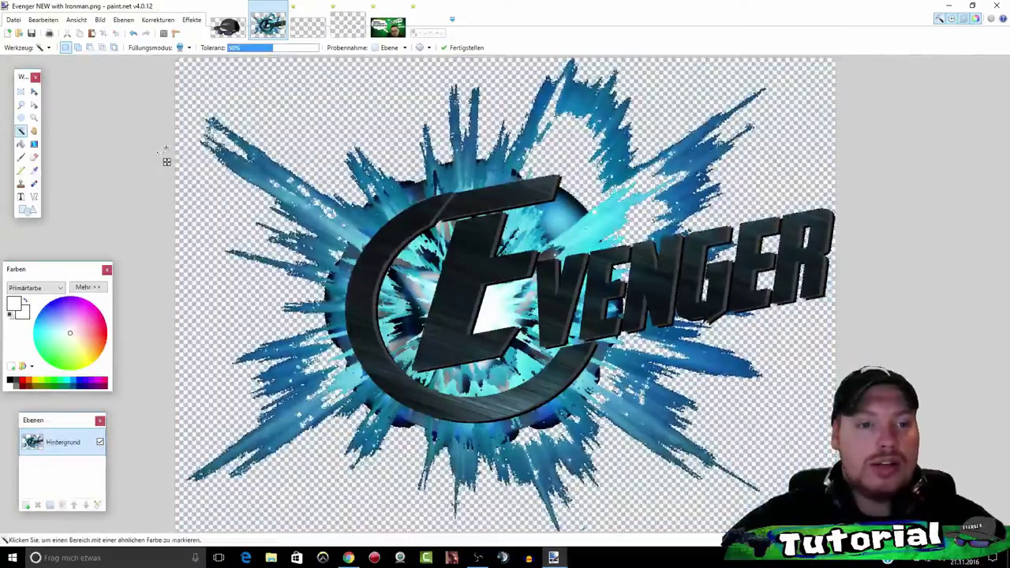
{"action": "left_click", "coordinate": [341, 103]}
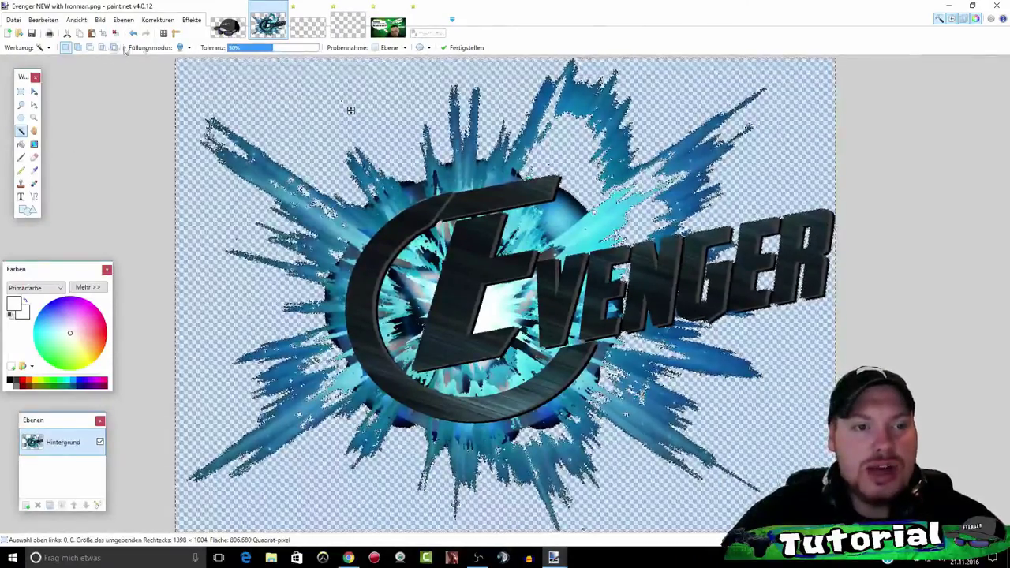
{"action": "left_click", "coordinate": [180, 48]}
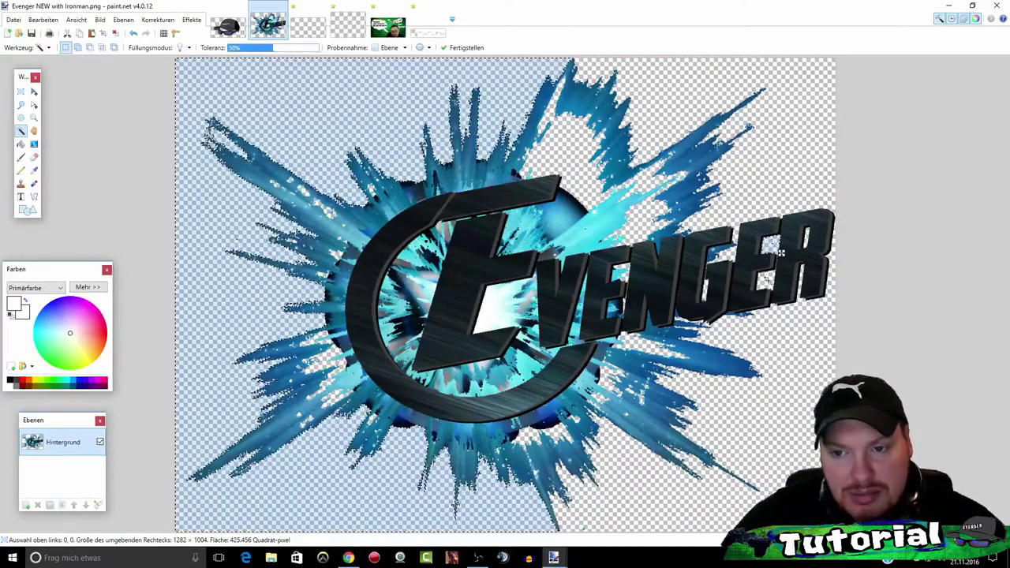
{"action": "left_click", "coordinate": [810, 283]}
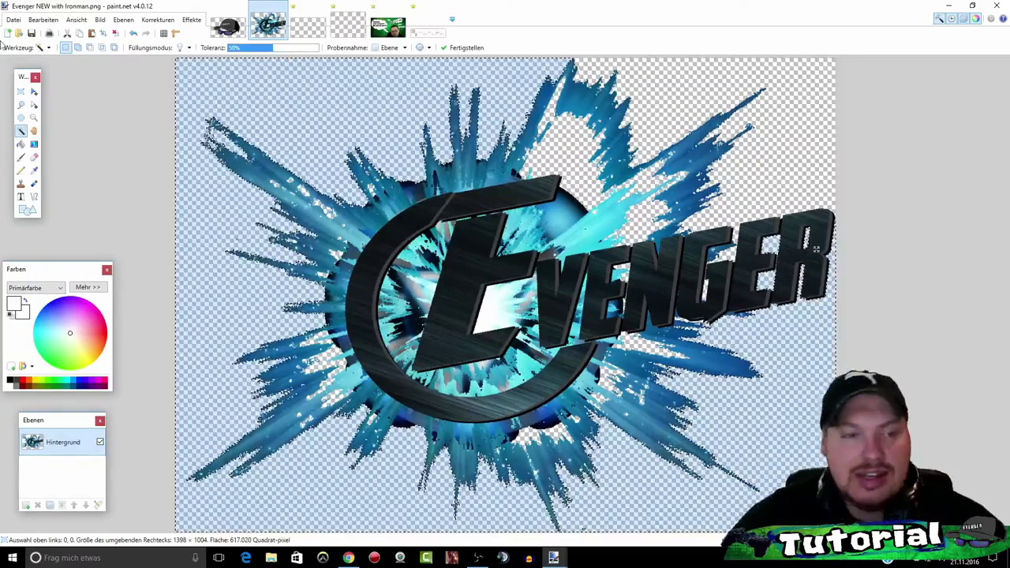
{"action": "left_click", "coordinate": [180, 48]}
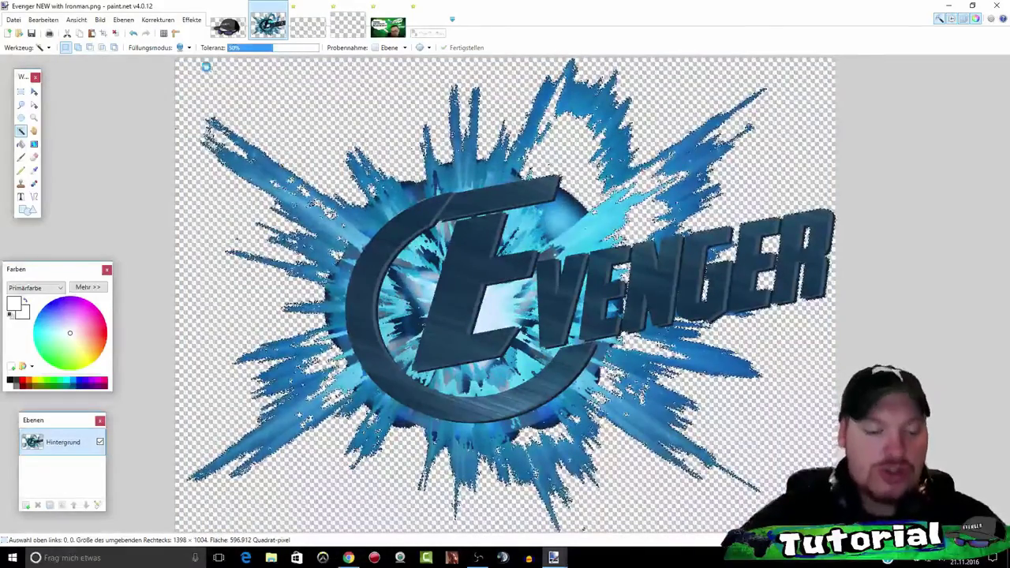
{"action": "key", "text": "Delete"}
Step: Paste the Evenger logo onto a new thumbnail layer, shrunk to about 709 × 499 at lower left
{"action": "left_click", "coordinate": [388, 28]}
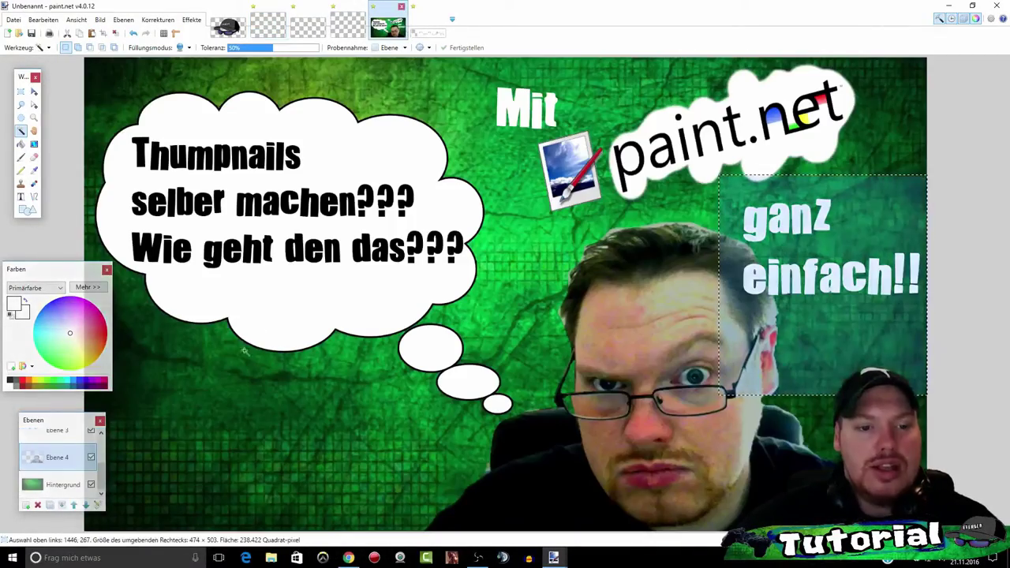
{"action": "left_click", "coordinate": [26, 505]}
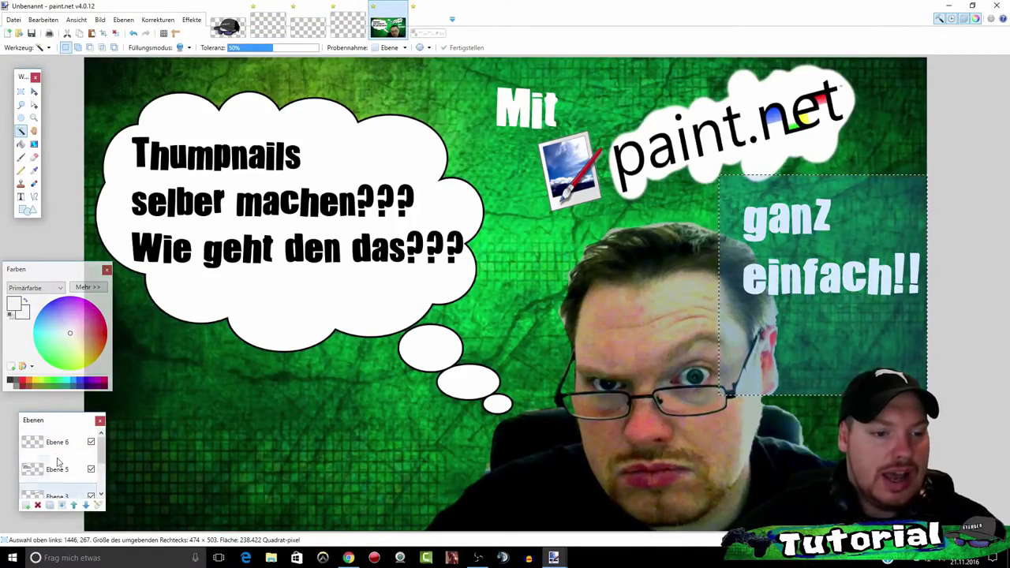
{"action": "left_click", "coordinate": [26, 505]}
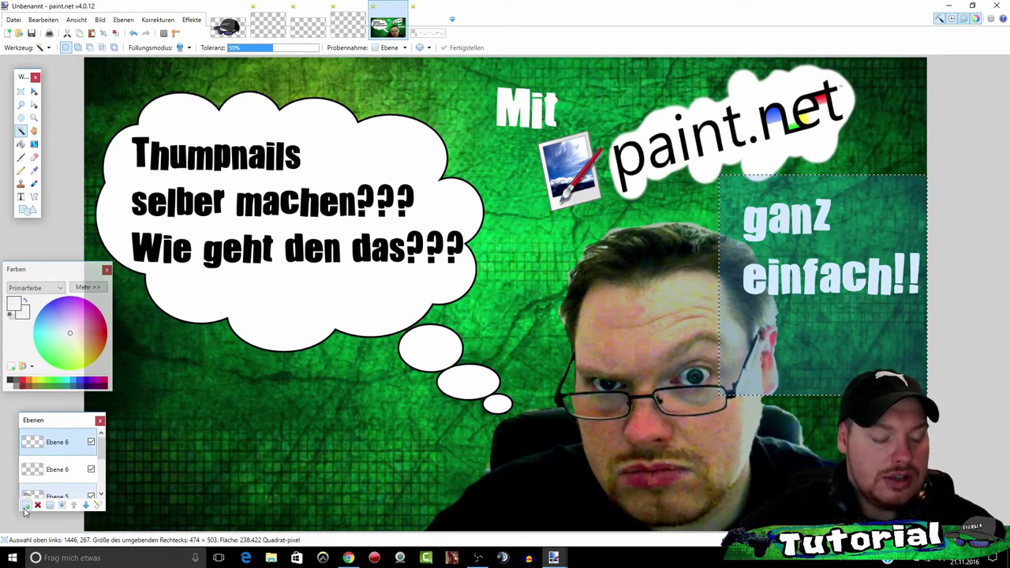
{"action": "key", "text": "m"}
{"action": "key", "text": "ctrl+v"}
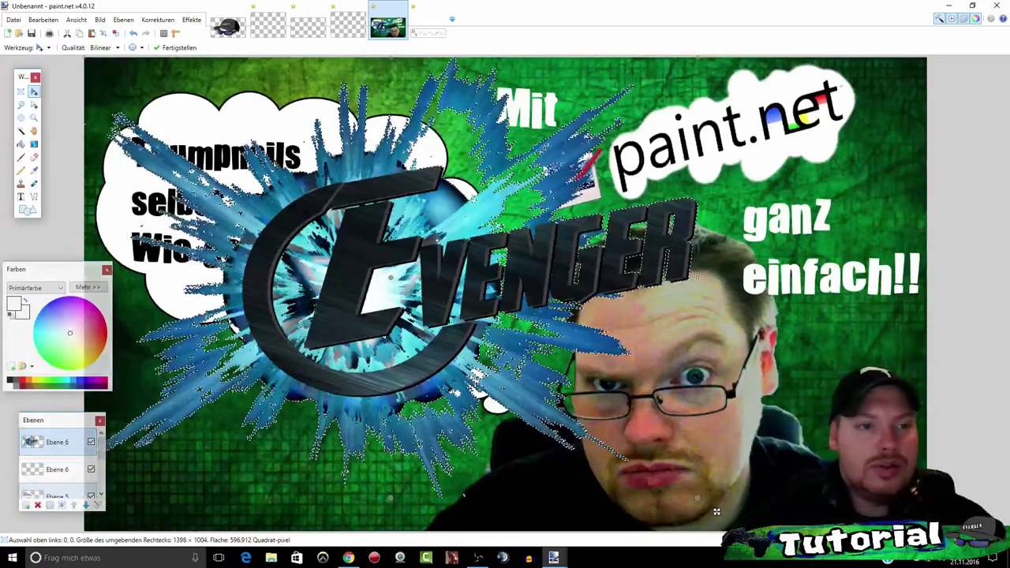
{"action": "mouse_move", "coordinate": [75, 61]}
{"action": "left_mouse_down"}
{"action": "mouse_move", "coordinate": [391, 324]}
{"action": "mouse_move", "coordinate": [504, 354]}
{"action": "mouse_move", "coordinate": [201, 379]}
{"action": "mouse_move", "coordinate": [223, 377]}
{"action": "left_mouse_up"}
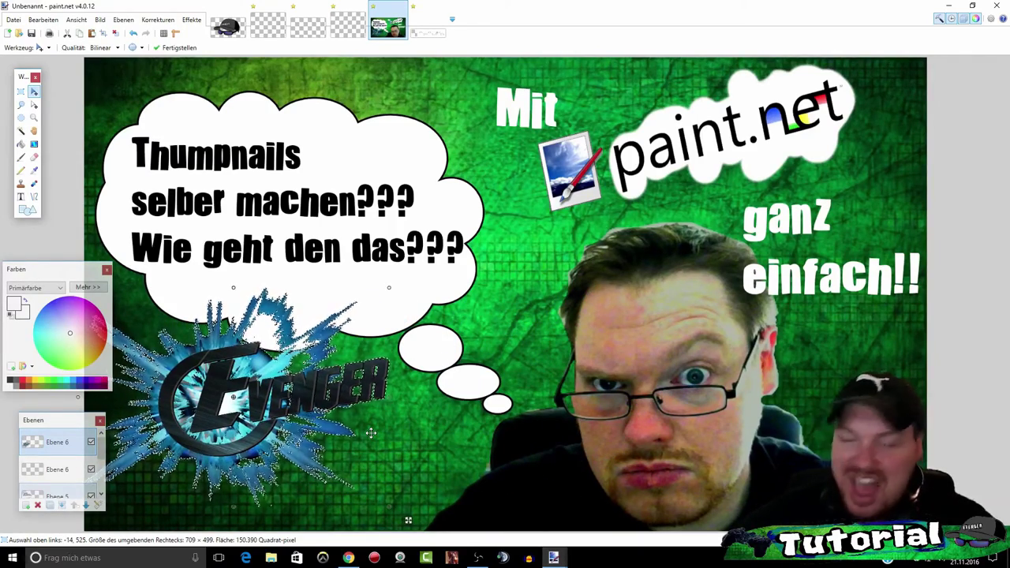
{"action": "left_click_drag", "start_coordinate": [199, 368], "coordinate": [235, 394]}
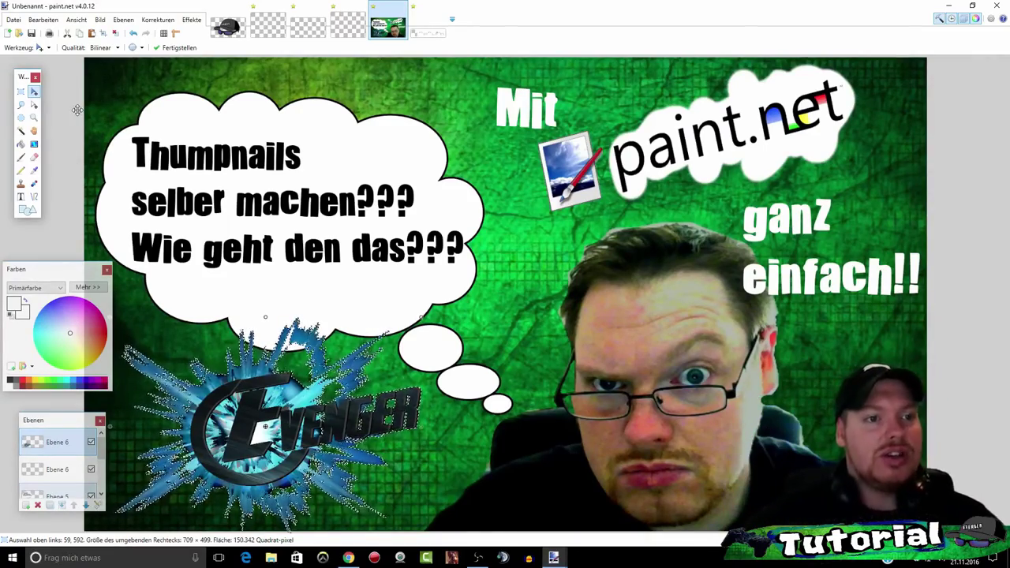
Step: Cut the cap-and-sunglasses logo from Evenger Logo.png and add a blank layer to the thumbnail
{"action": "left_click", "coordinate": [237, 23]}
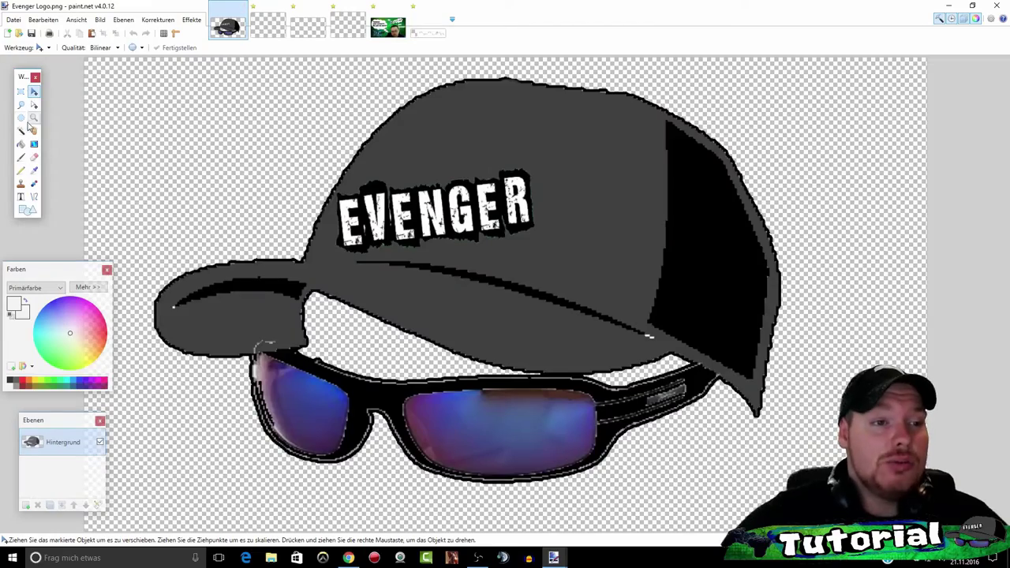
{"action": "left_click", "coordinate": [24, 132]}
{"action": "left_click", "coordinate": [239, 120]}
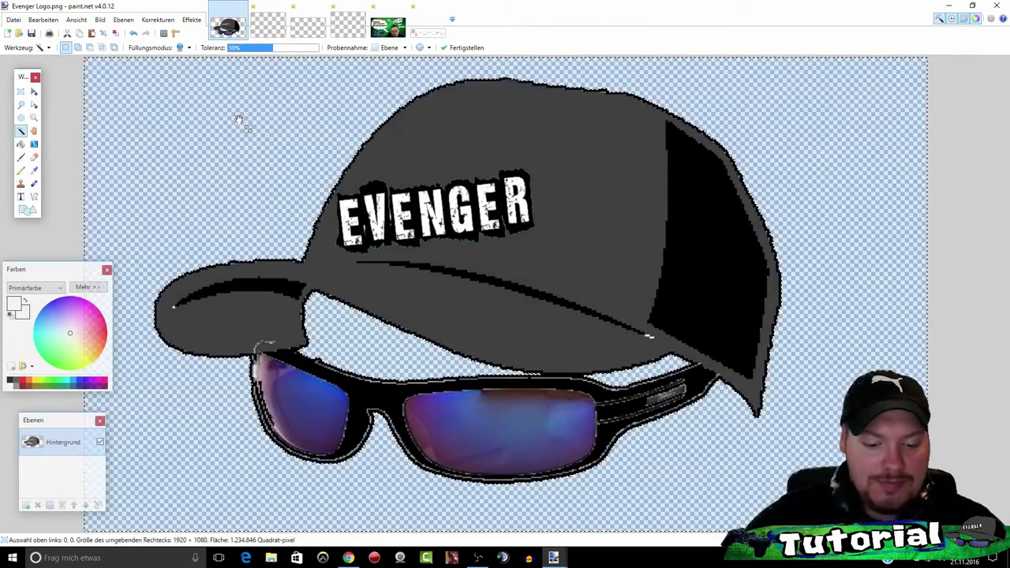
{"action": "key", "text": "ctrl+i"}
{"action": "key", "text": "Delete"}
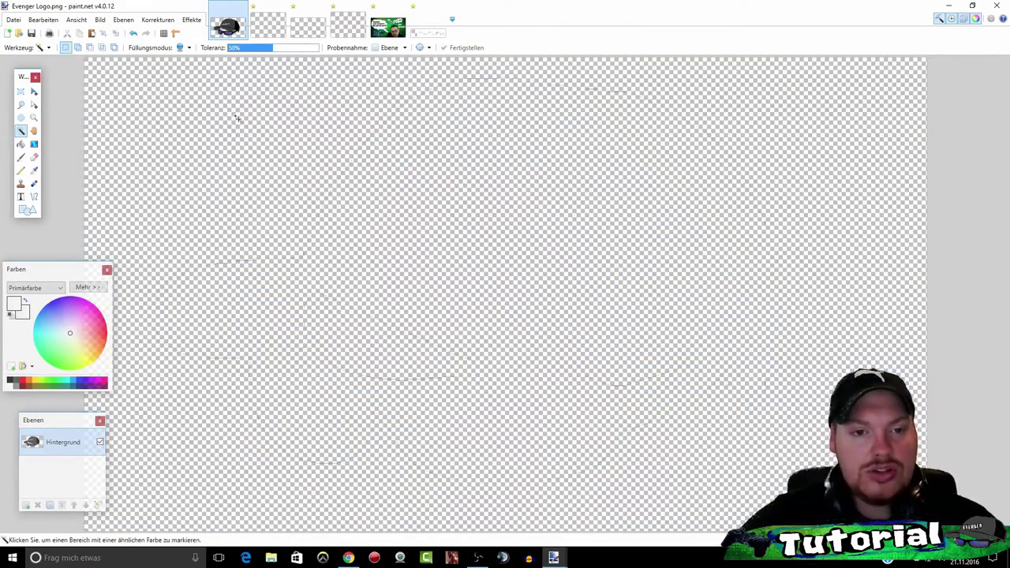
{"action": "left_click", "coordinate": [399, 26]}
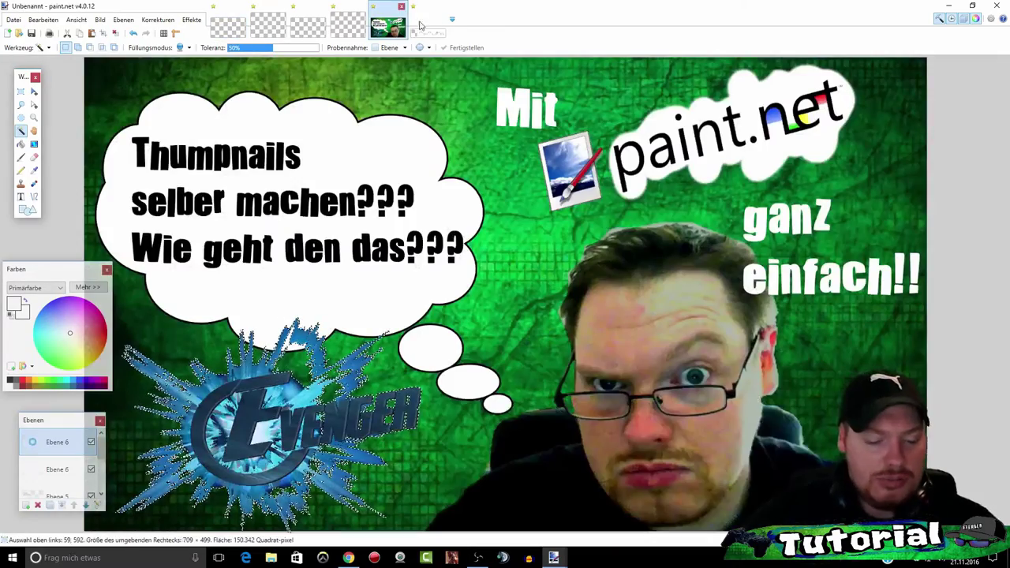
{"action": "left_click", "coordinate": [25, 505]}
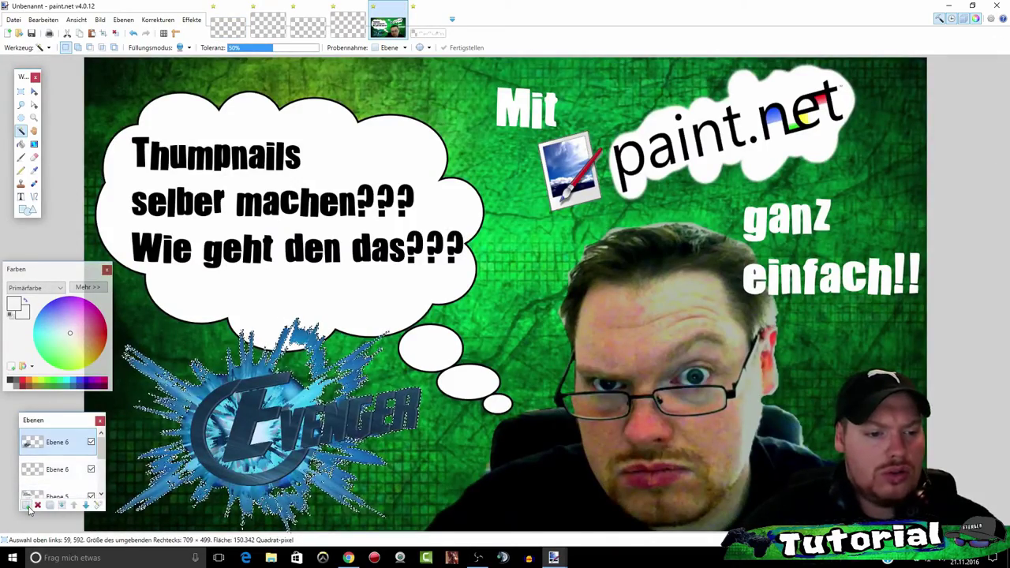
Step: Paste the cap-and-sunglasses logo onto Ebene 7, shrink it to 324 × 235, and place it beside the Evenger logo
{"action": "key", "text": "ctrl+v"}
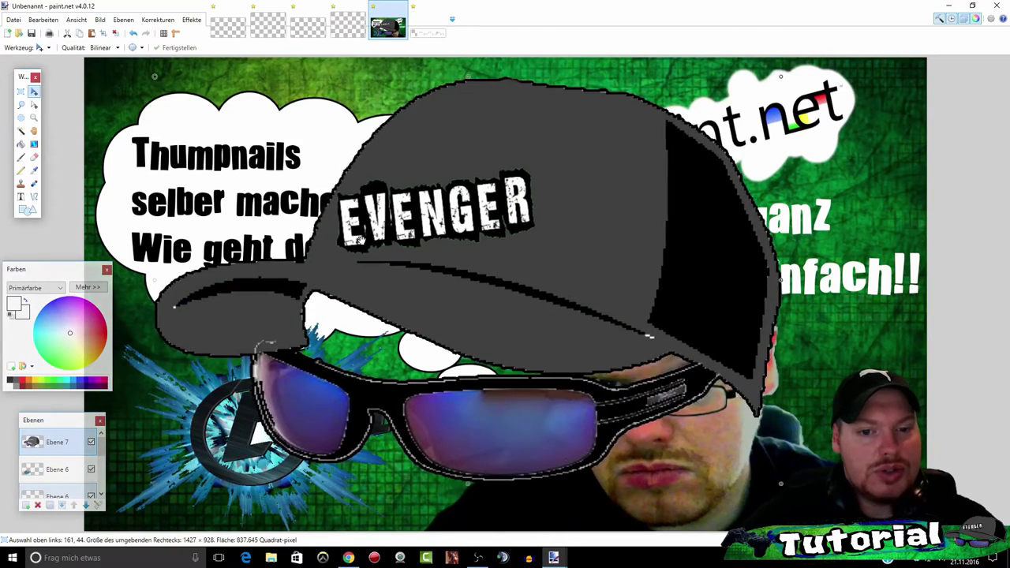
{"action": "mouse_move", "coordinate": [155, 76]}
{"action": "left_mouse_down"}
{"action": "mouse_move", "coordinate": [519, 306]}
{"action": "mouse_move", "coordinate": [746, 433]}
{"action": "mouse_move", "coordinate": [731, 416]}
{"action": "left_mouse_up"}
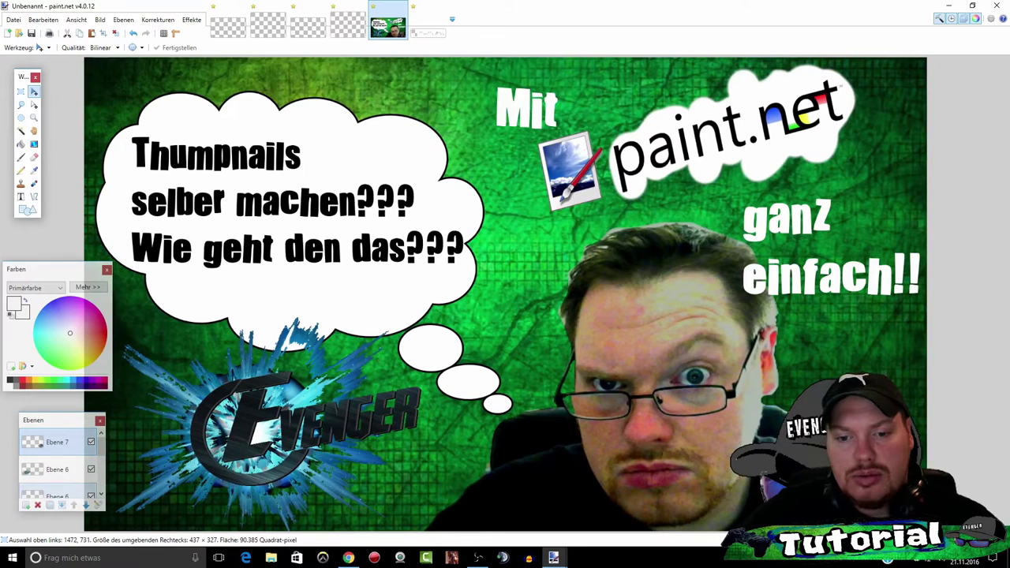
{"action": "left_click_drag", "start_coordinate": [925, 374], "coordinate": [868, 417]}
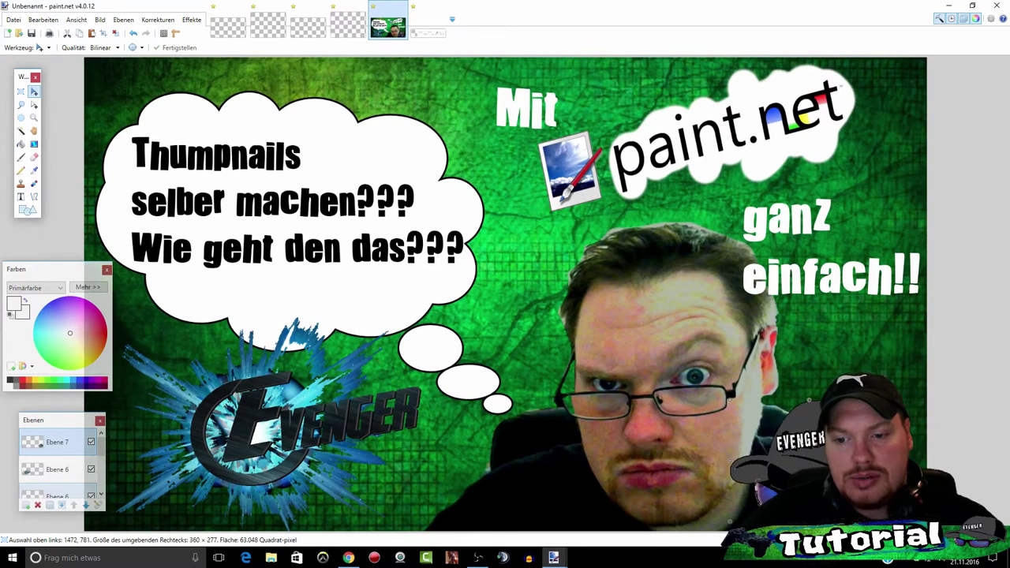
{"action": "key", "text": "Return"}
{"action": "left_click_drag", "start_coordinate": [846, 461], "coordinate": [651, 264]}
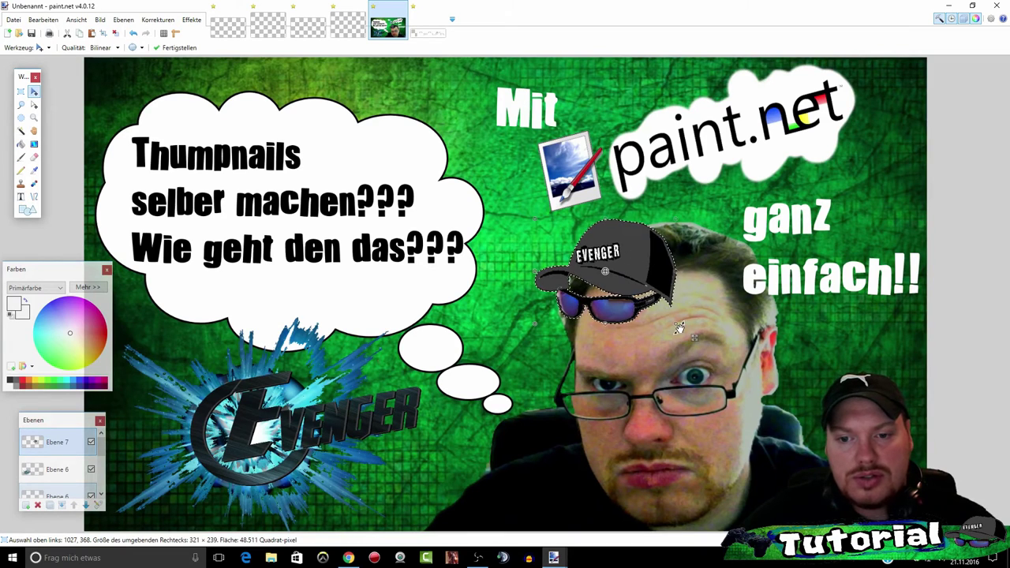
{"action": "left_click_drag", "start_coordinate": [676, 324], "coordinate": [833, 453]}
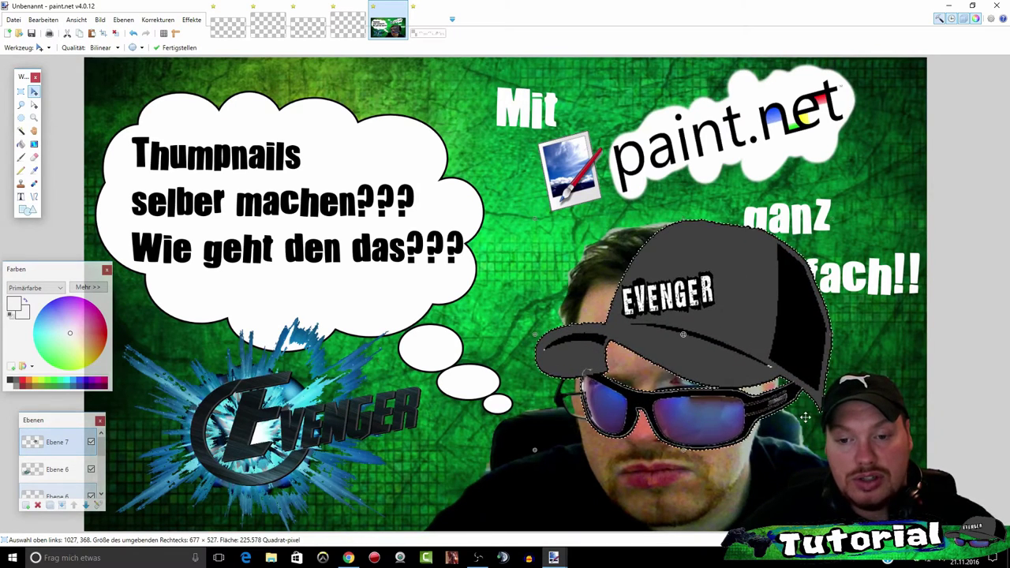
{"action": "left_click_drag", "start_coordinate": [740, 293], "coordinate": [703, 282]}
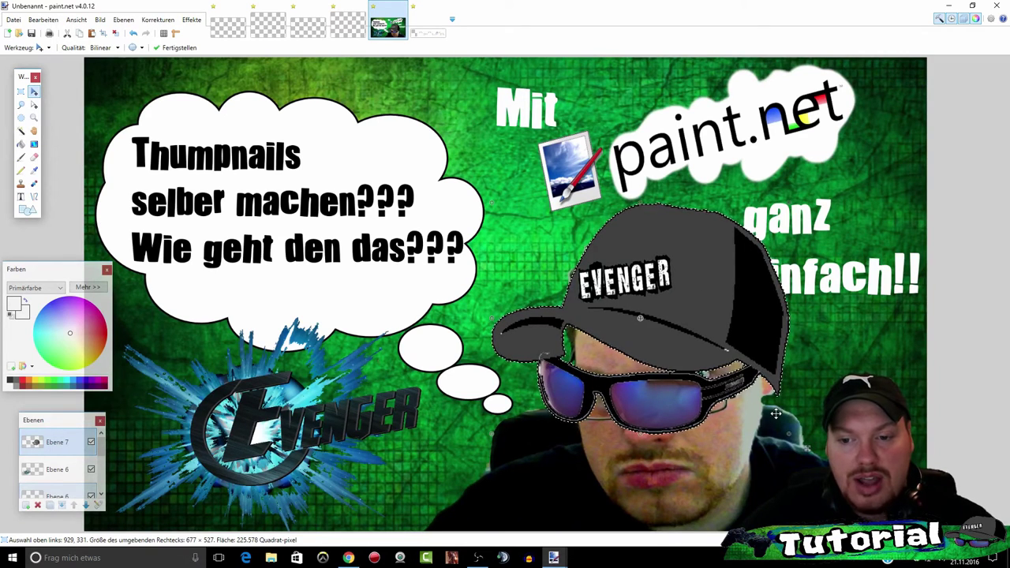
{"action": "left_click_drag", "start_coordinate": [807, 447], "coordinate": [628, 305]}
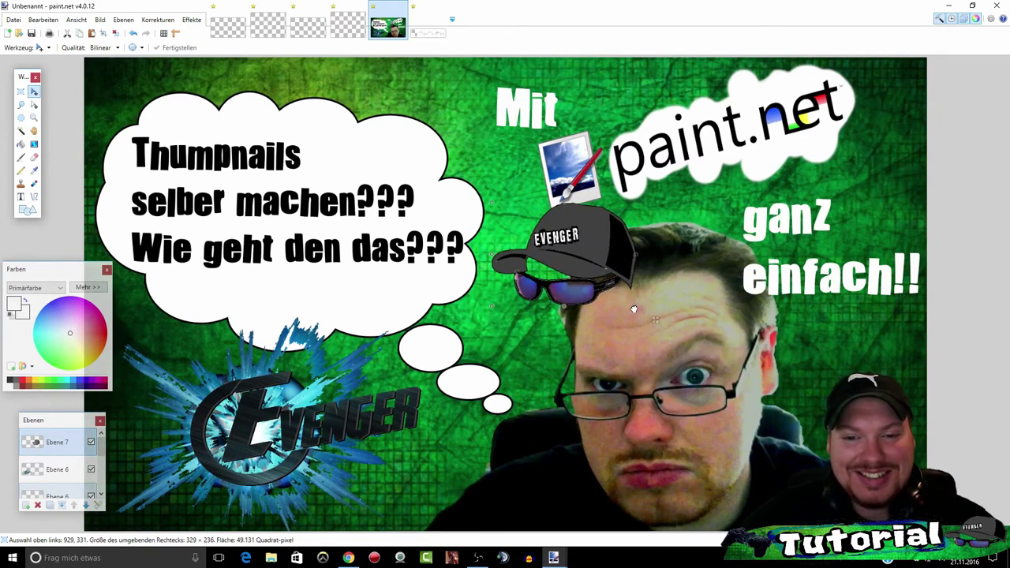
{"action": "mouse_move", "coordinate": [572, 254]}
{"action": "left_mouse_down"}
{"action": "mouse_move", "coordinate": [422, 462]}
{"action": "mouse_move", "coordinate": [458, 464]}
{"action": "mouse_move", "coordinate": [459, 449]}
{"action": "left_mouse_up"}
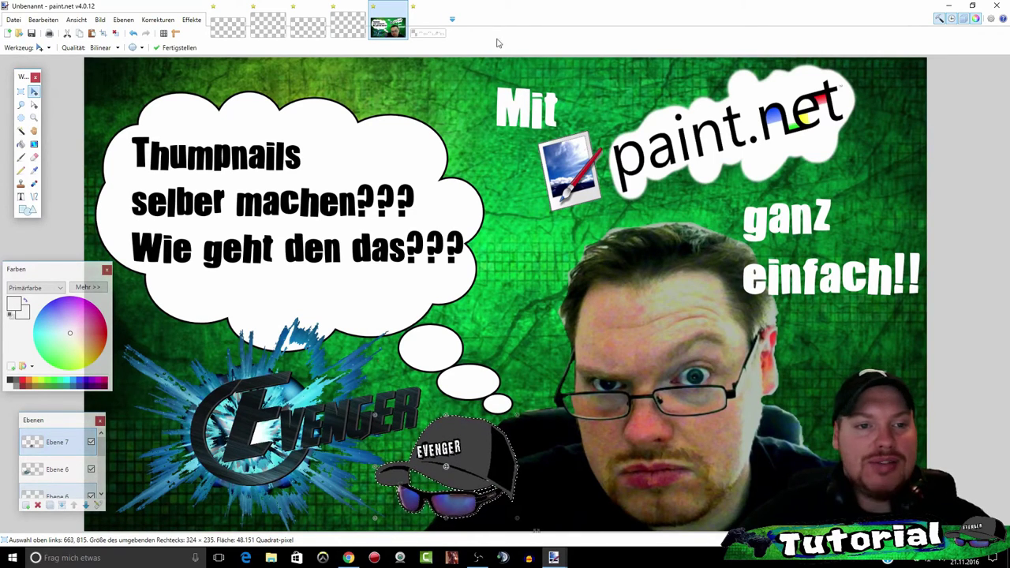
{"action": "left_click", "coordinate": [19, 35]}
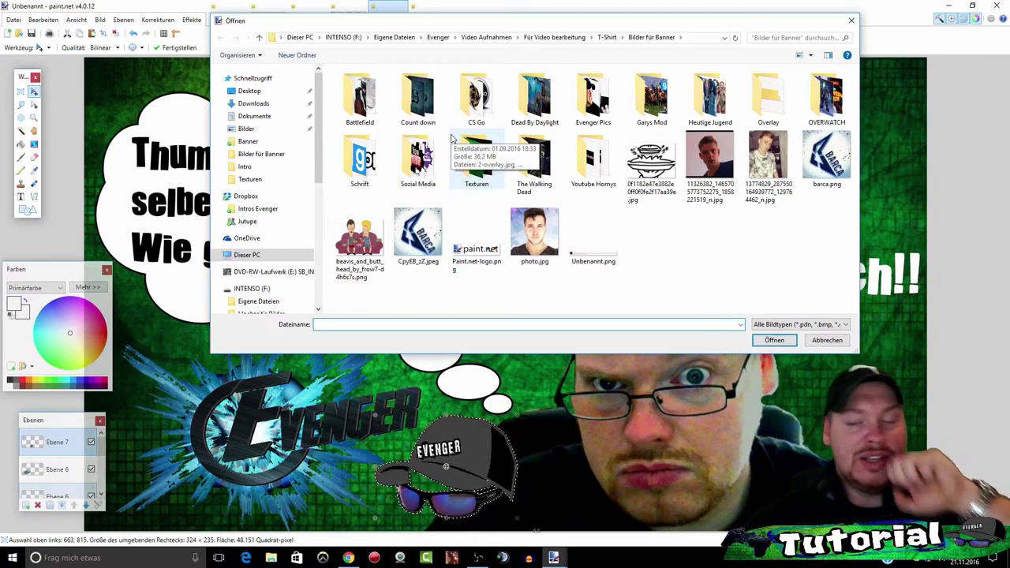
{"action": "double_click", "coordinate": [759, 91]}
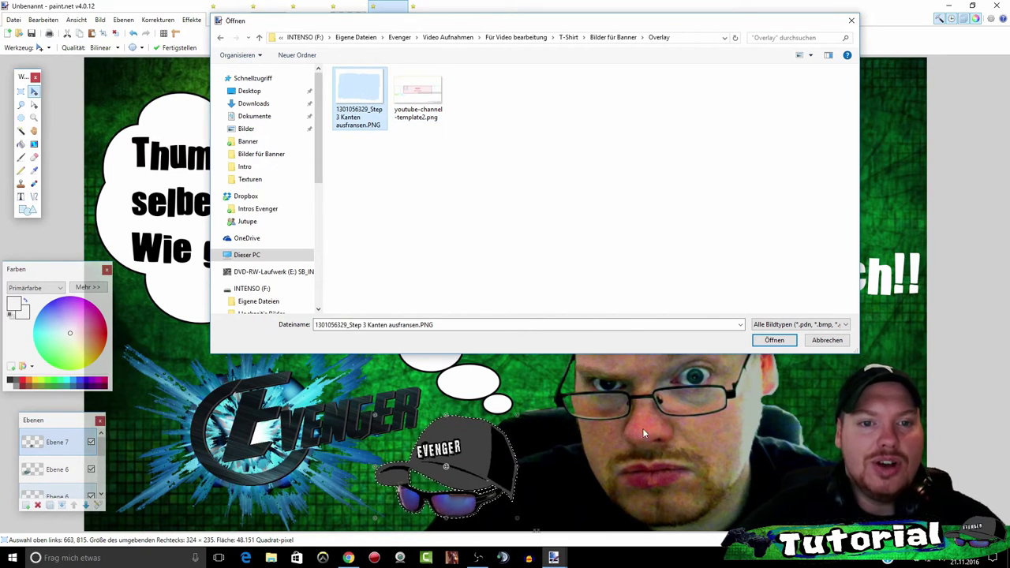
{"action": "left_click", "coordinate": [774, 341]}
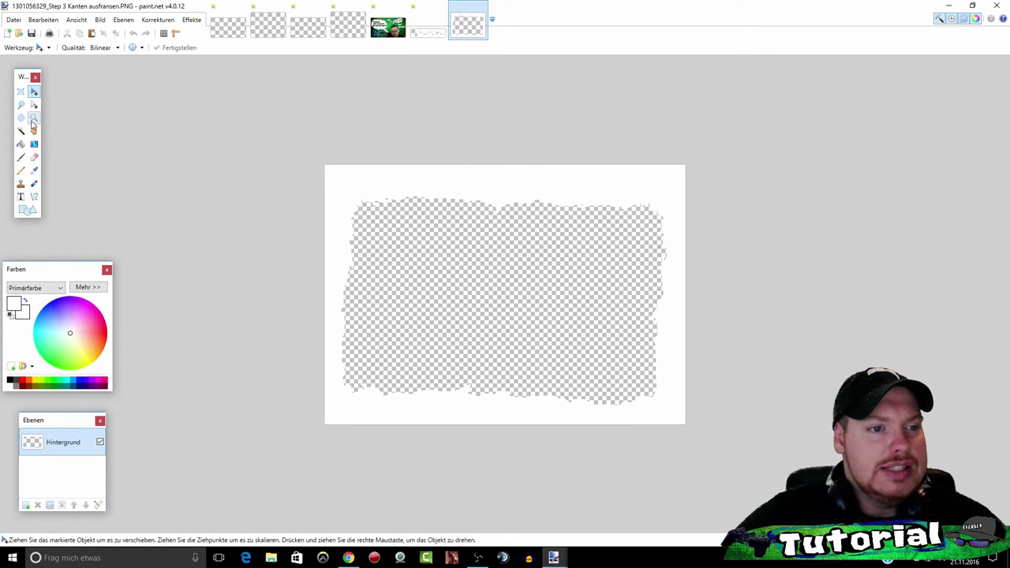
Step: Magic-wand the overlay's white torn-edge border, cut it, and return to the Unbenannt thumbnail
{"action": "left_click", "coordinate": [21, 131]}
{"action": "left_click", "coordinate": [408, 169]}
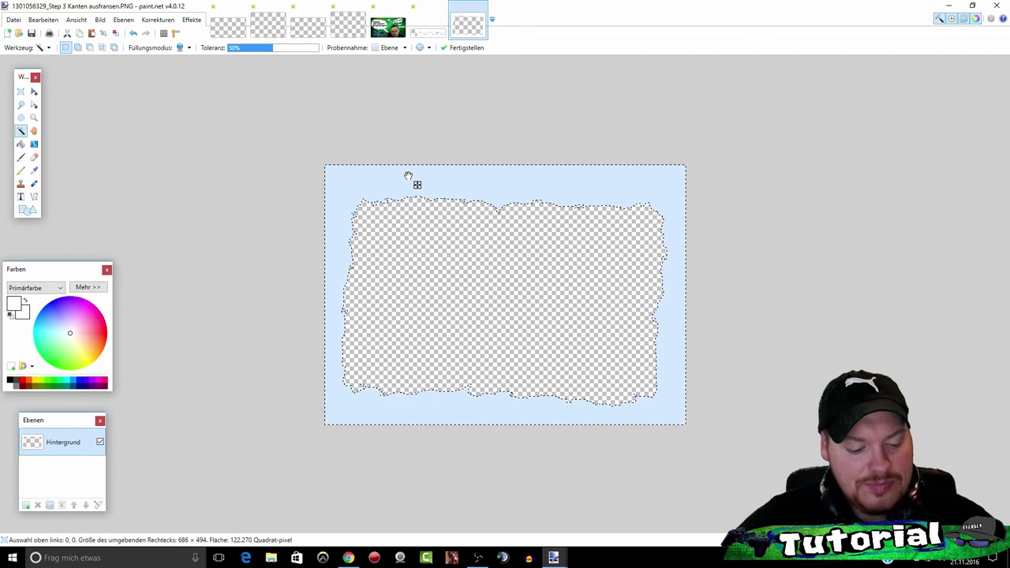
{"action": "key", "text": "Delete"}
{"action": "left_click", "coordinate": [386, 30]}
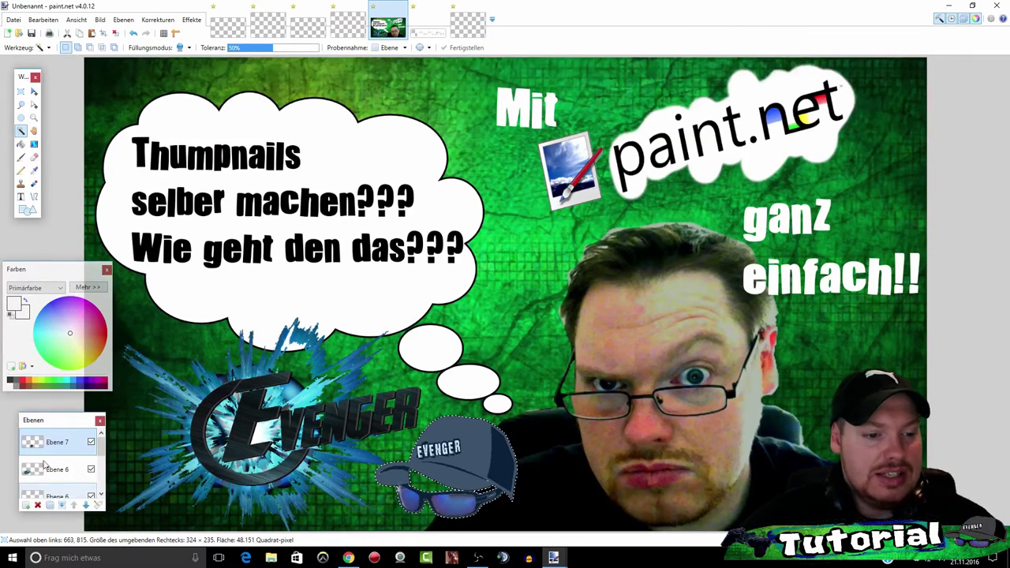
Step: Paste the torn-edge frame onto a new layer and stretch it over the whole canvas
{"action": "left_click", "coordinate": [26, 505]}
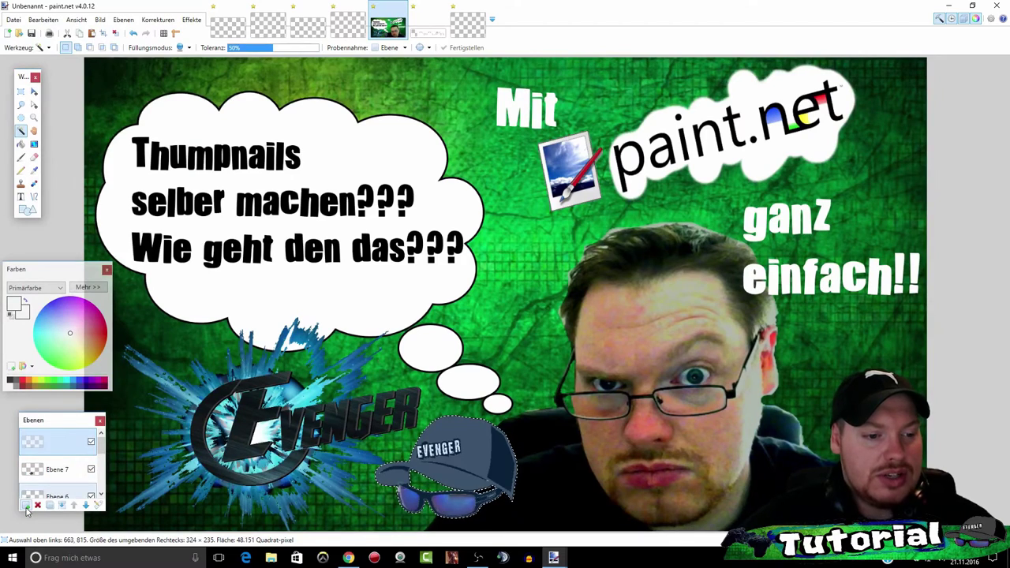
{"action": "key", "text": "ctrl+v"}
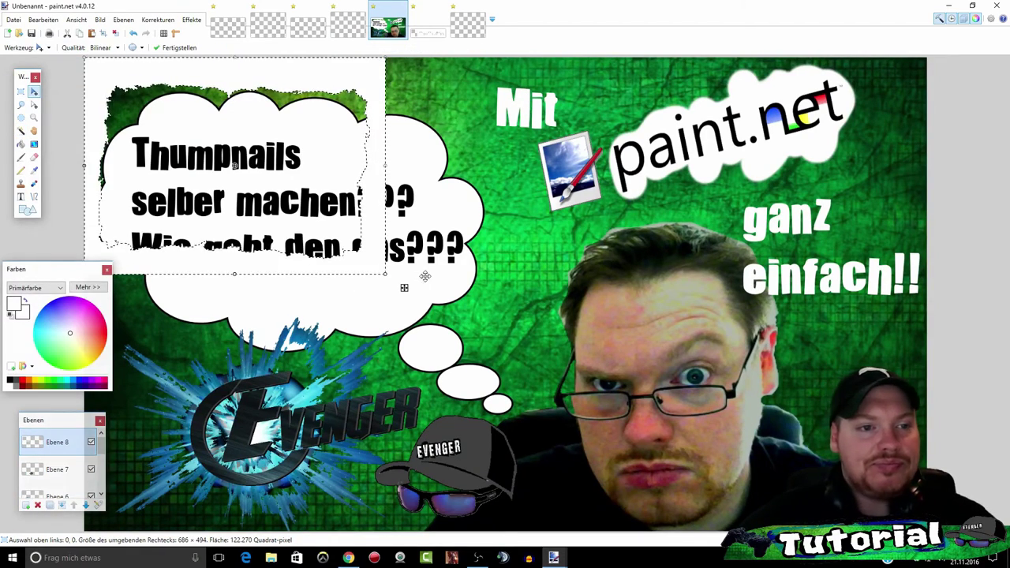
{"action": "scroll", "coordinate": [404, 287], "scroll_direction": "down", "scroll_amount": 3}
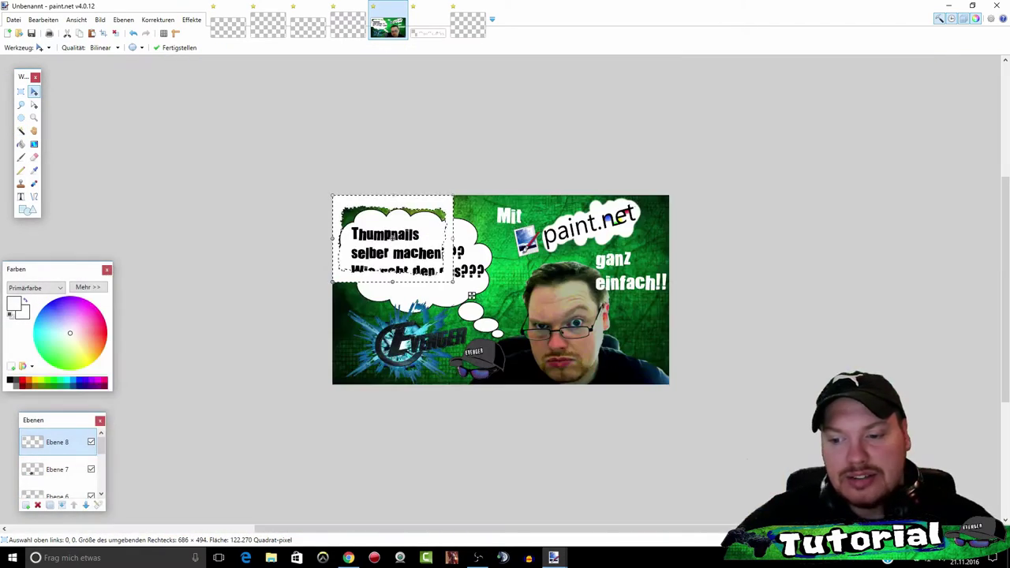
{"action": "left_click_drag", "start_coordinate": [451, 281], "coordinate": [686, 396]}
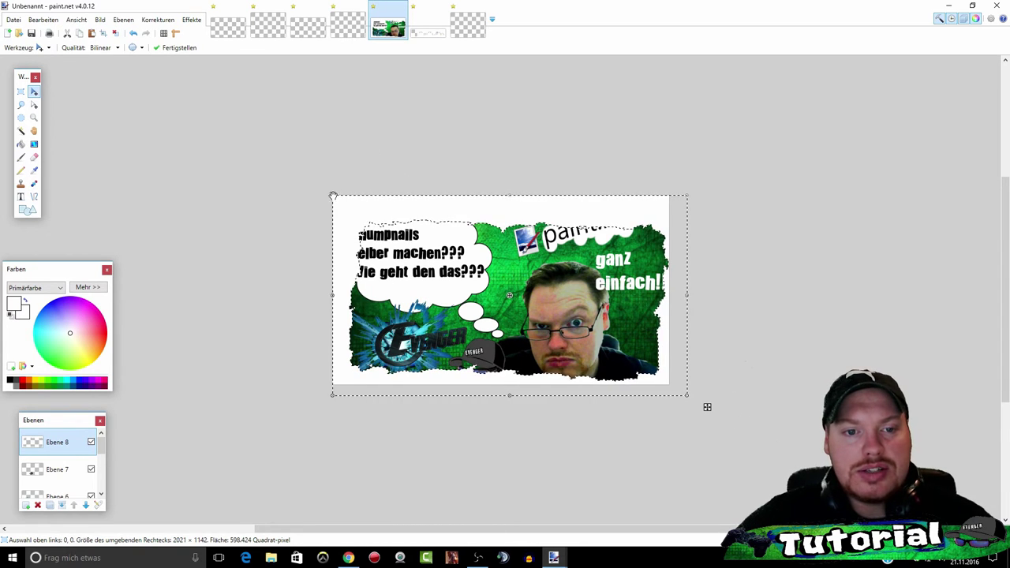
{"action": "left_click_drag", "start_coordinate": [333, 196], "coordinate": [320, 171]}
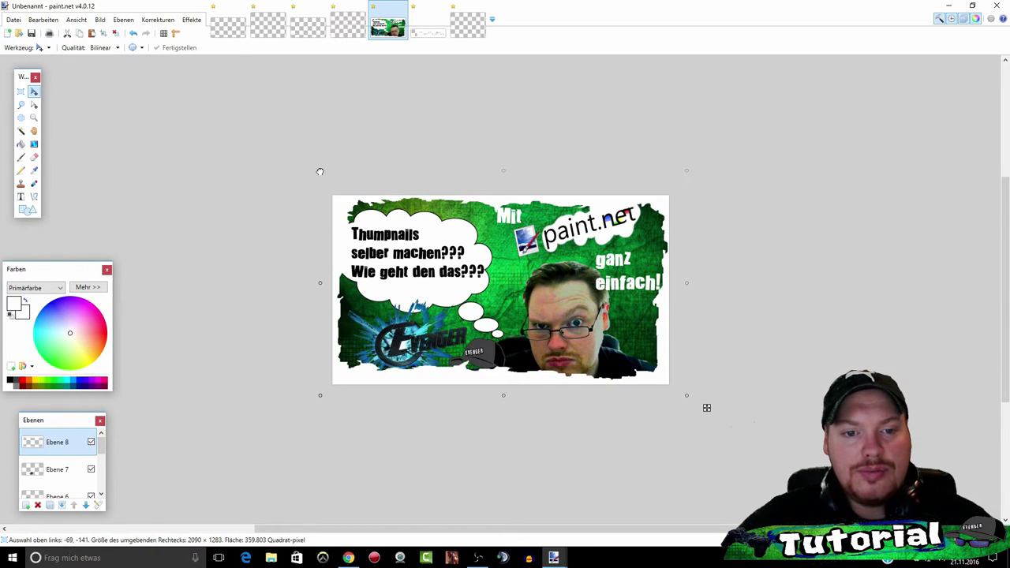
{"action": "left_click_drag", "start_coordinate": [320, 171], "coordinate": [319, 172]}
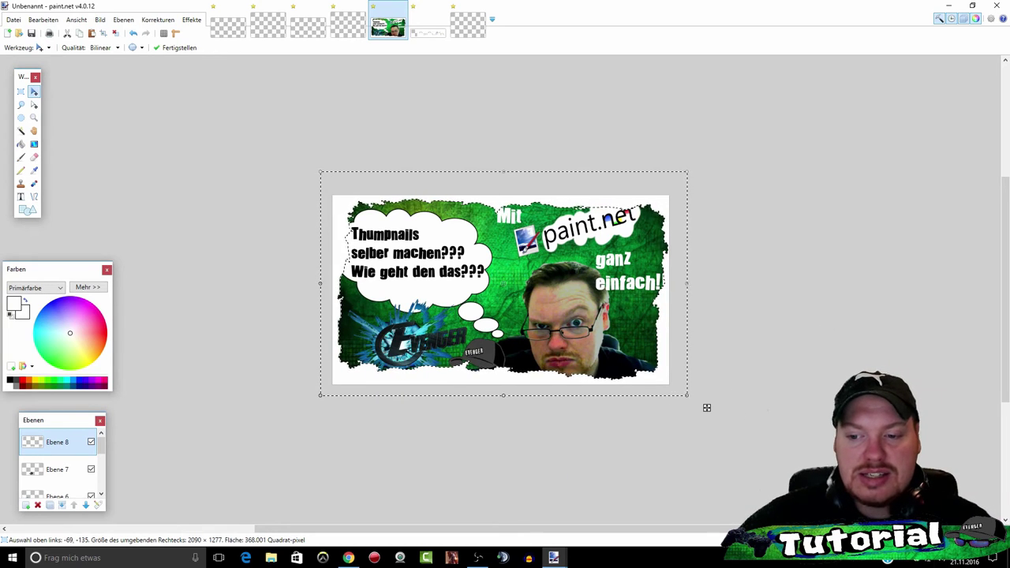
Step: Select the green background layer and deselect with Ctrl+D to commit the frame
{"action": "scroll", "coordinate": [706, 408], "scroll_direction": "up", "scroll_amount": 1}
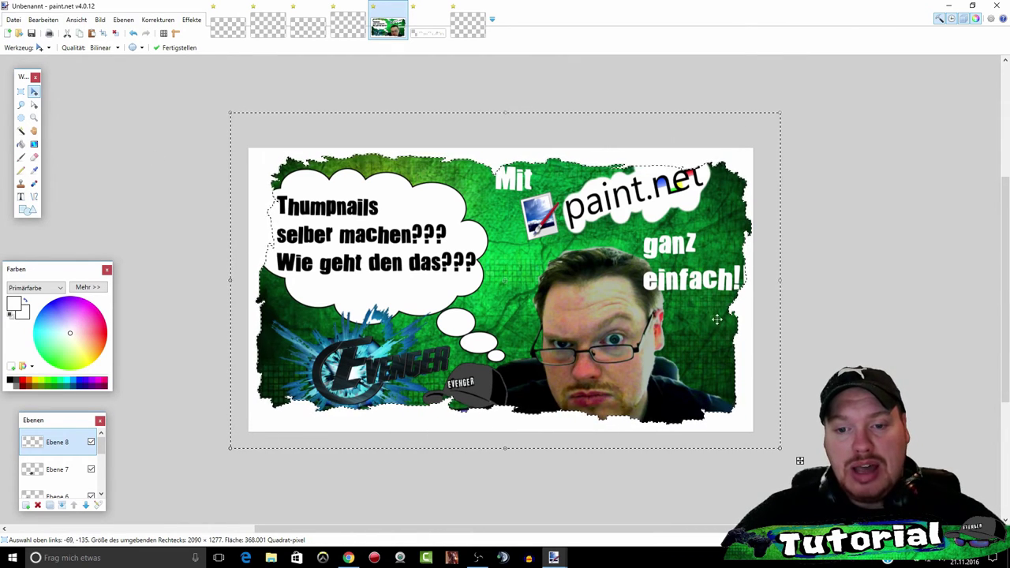
{"action": "scroll", "coordinate": [49, 473], "scroll_direction": "down", "scroll_amount": 3}
{"action": "left_click", "coordinate": [43, 484]}
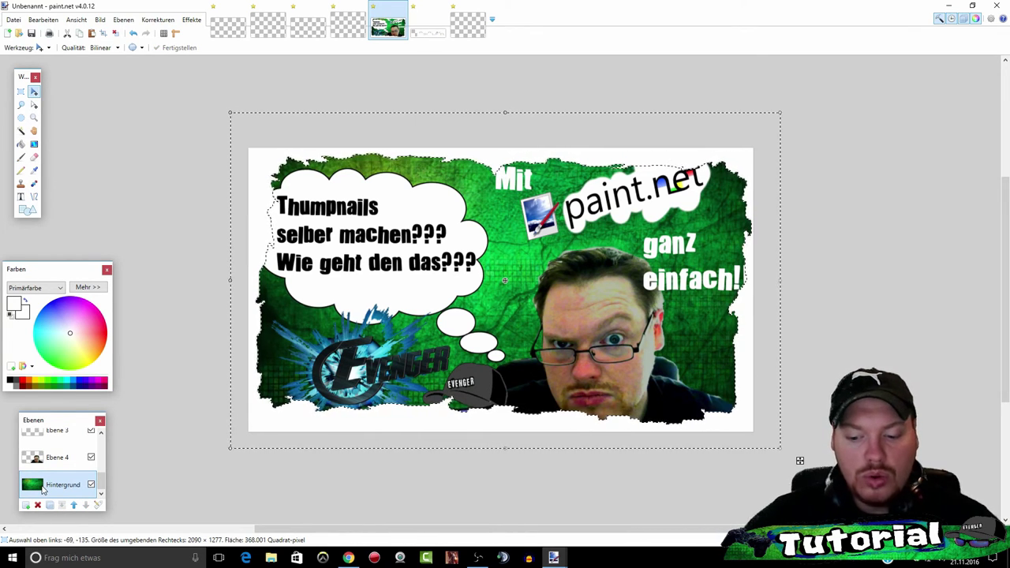
{"action": "key", "text": "ctrl+d"}
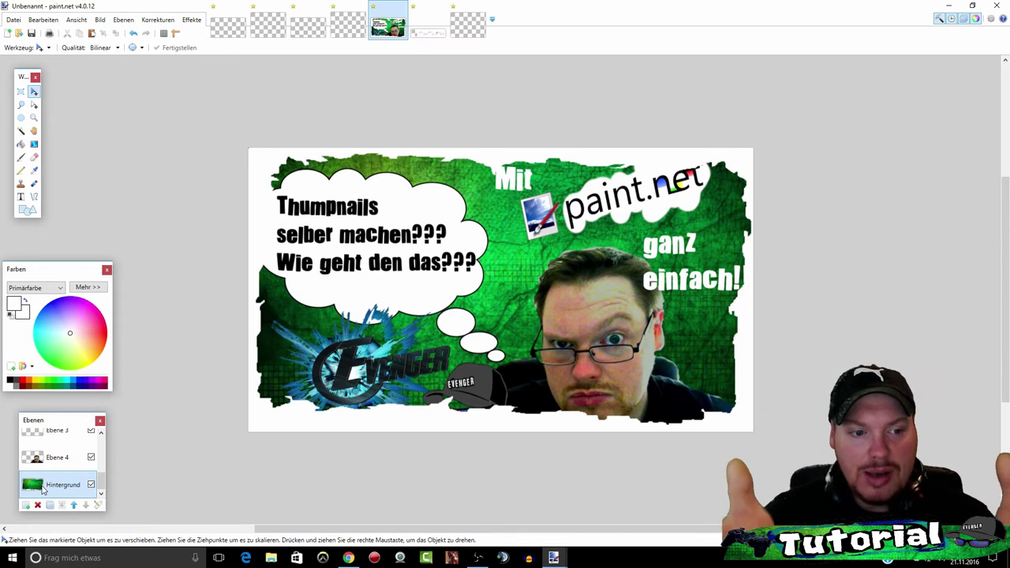
{"action": "scroll", "coordinate": [70, 487], "scroll_direction": "up", "scroll_amount": 1}
{"action": "scroll", "coordinate": [70, 487], "scroll_direction": "up", "scroll_amount": 2}
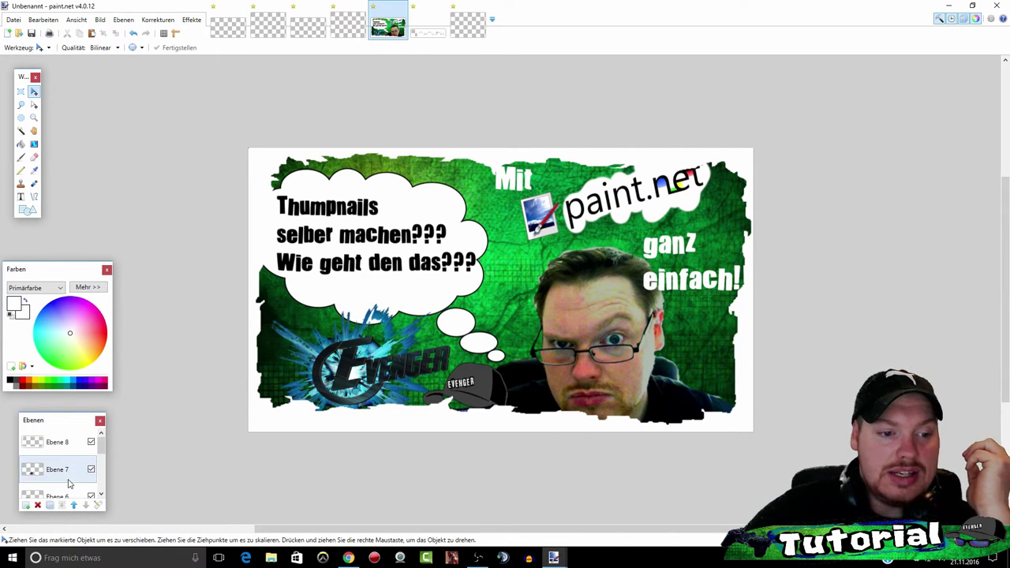
{"action": "scroll", "coordinate": [79, 466], "scroll_direction": "up", "scroll_amount": 1}
Step: Hide layer Ebene 8 so the area beyond the torn edges shows transparent
{"action": "left_click", "coordinate": [91, 443]}
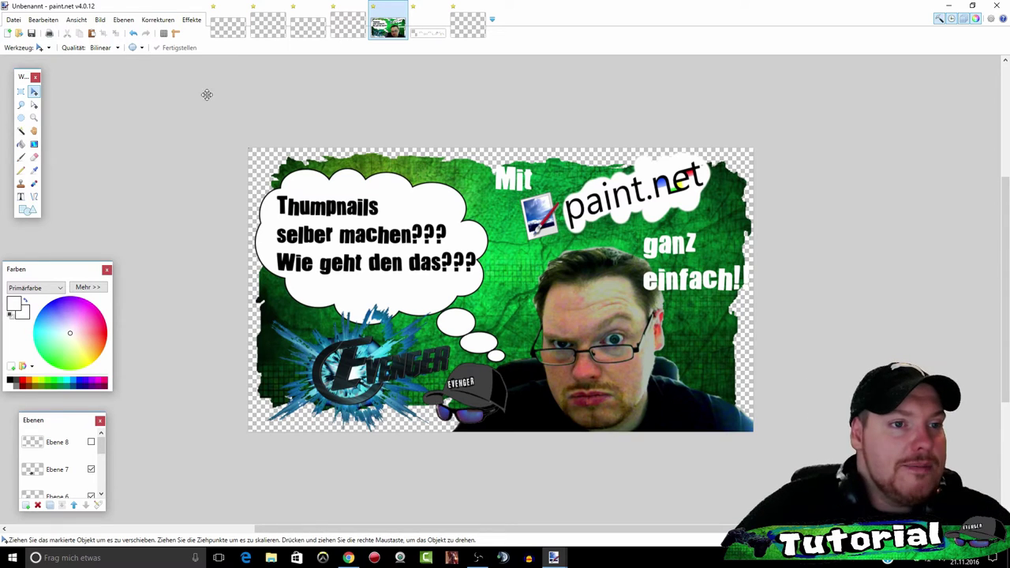
Step: Open Save As and browse to Eigene Dateien › Evenger › Video Aufnahmen › Für Video bearbeitung › Thumpnail › Tutorials
{"action": "left_click", "coordinate": [13, 19]}
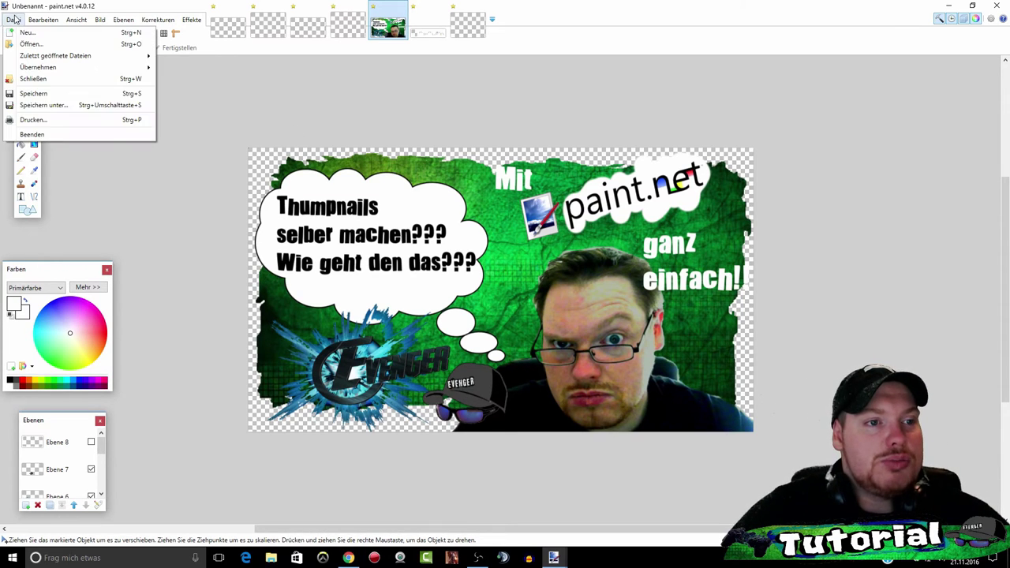
{"action": "left_click", "coordinate": [63, 107]}
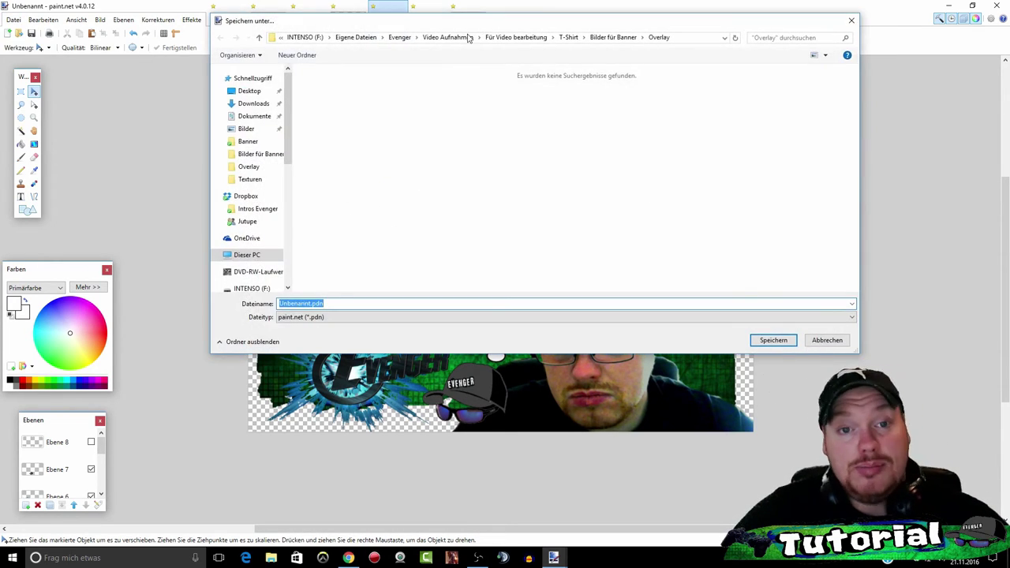
{"action": "left_click", "coordinate": [448, 38]}
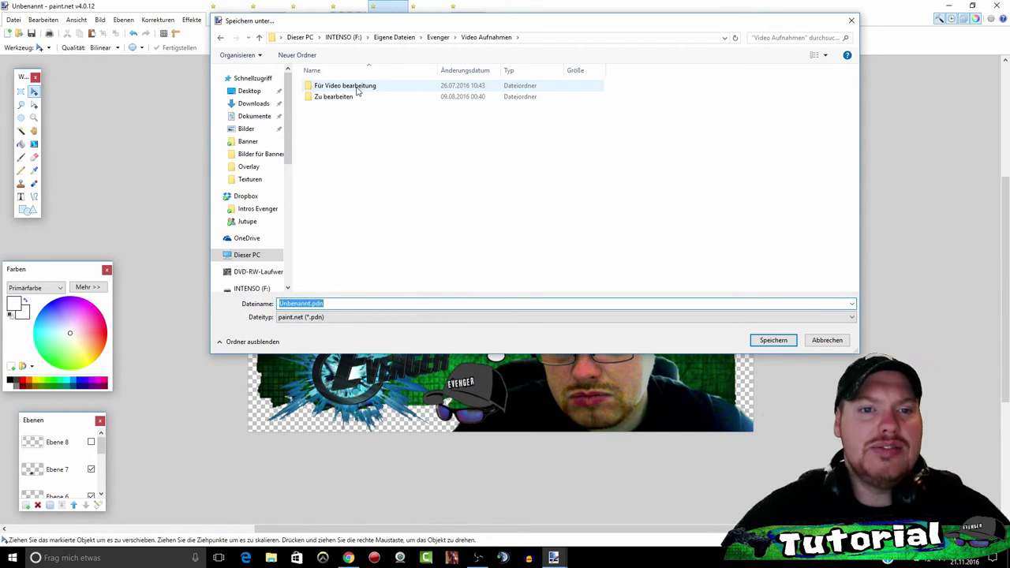
{"action": "left_click", "coordinate": [439, 38]}
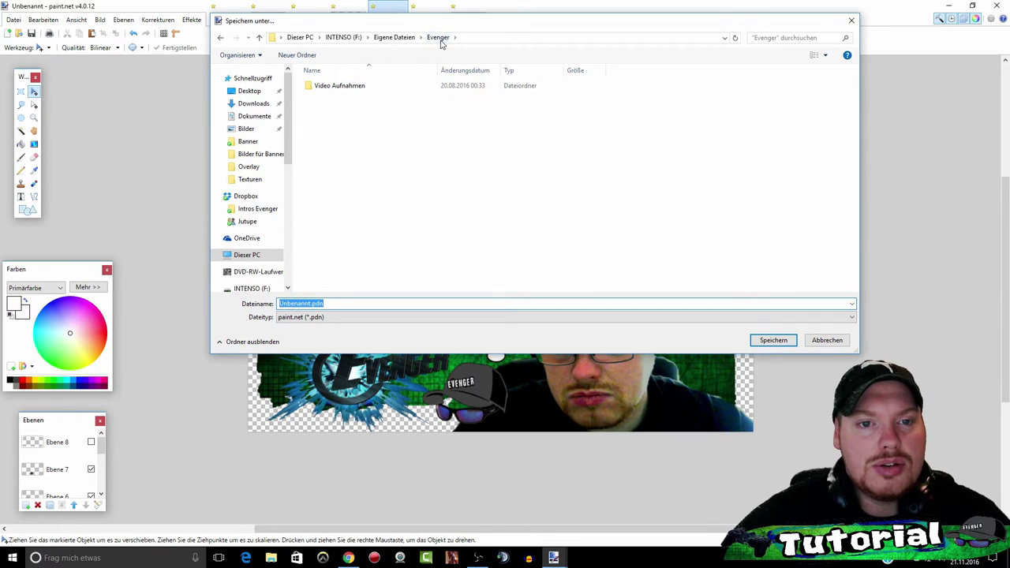
{"action": "left_click", "coordinate": [399, 37]}
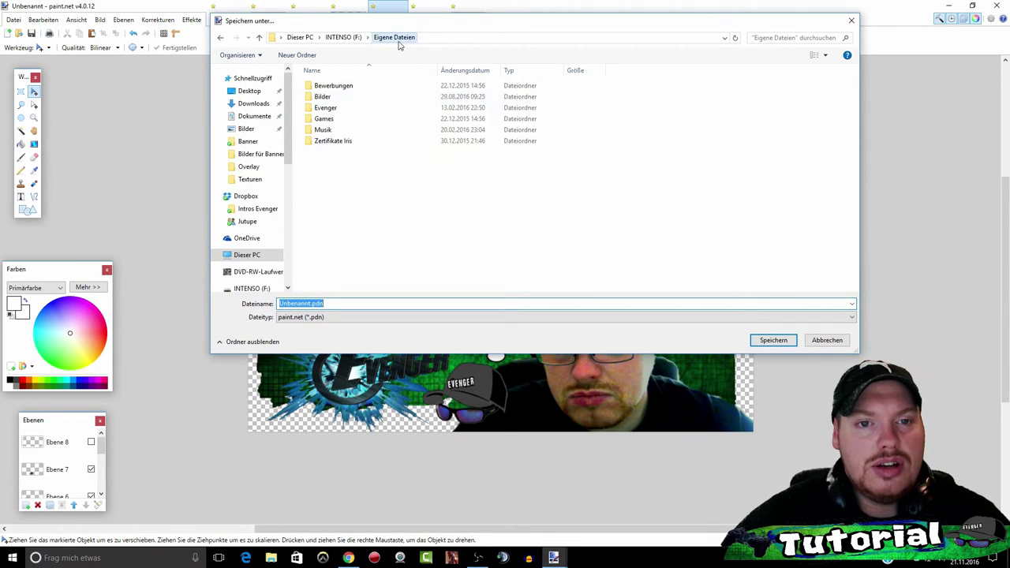
{"action": "double_click", "coordinate": [347, 116]}
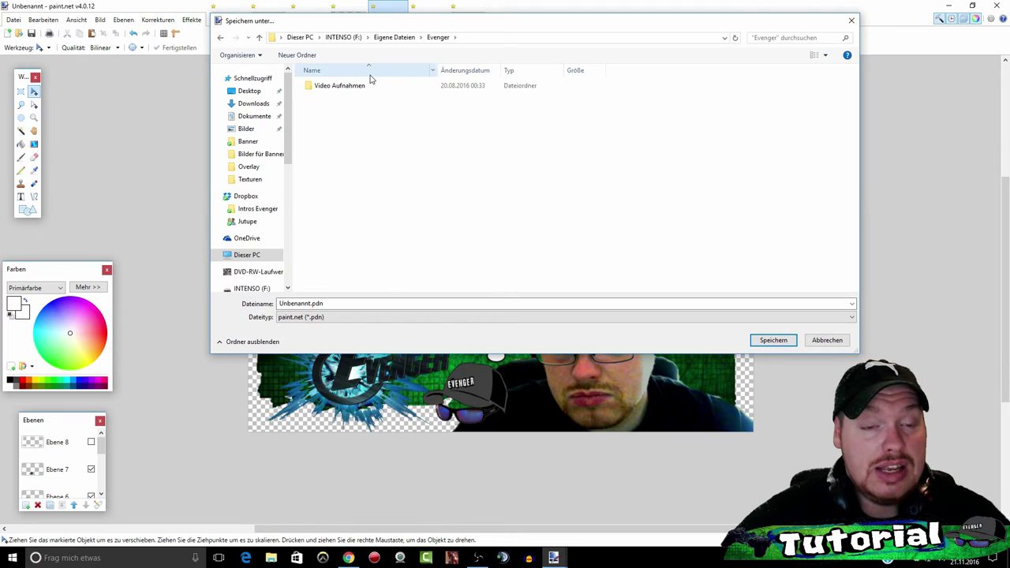
{"action": "double_click", "coordinate": [348, 86]}
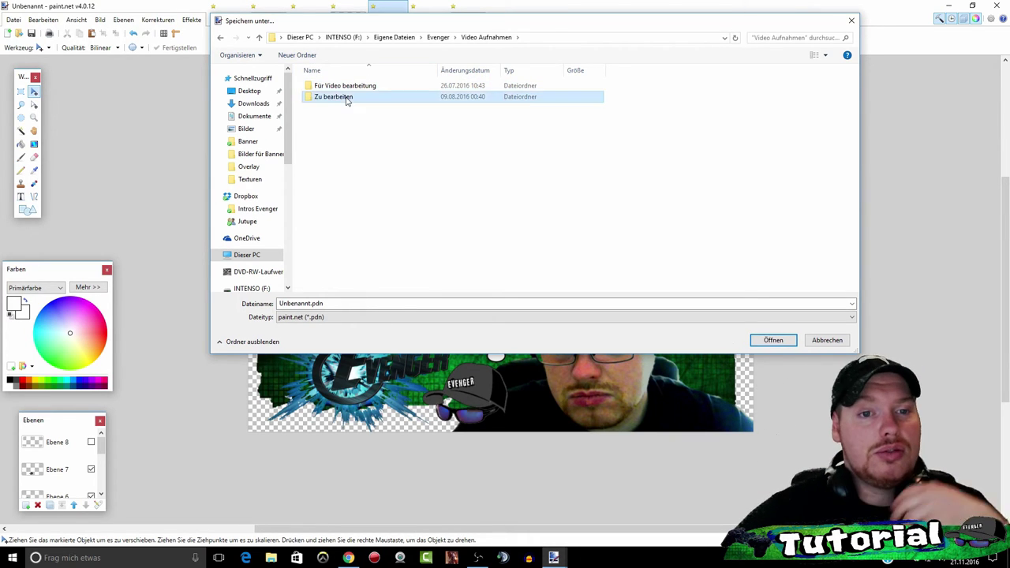
{"action": "double_click", "coordinate": [341, 97]}
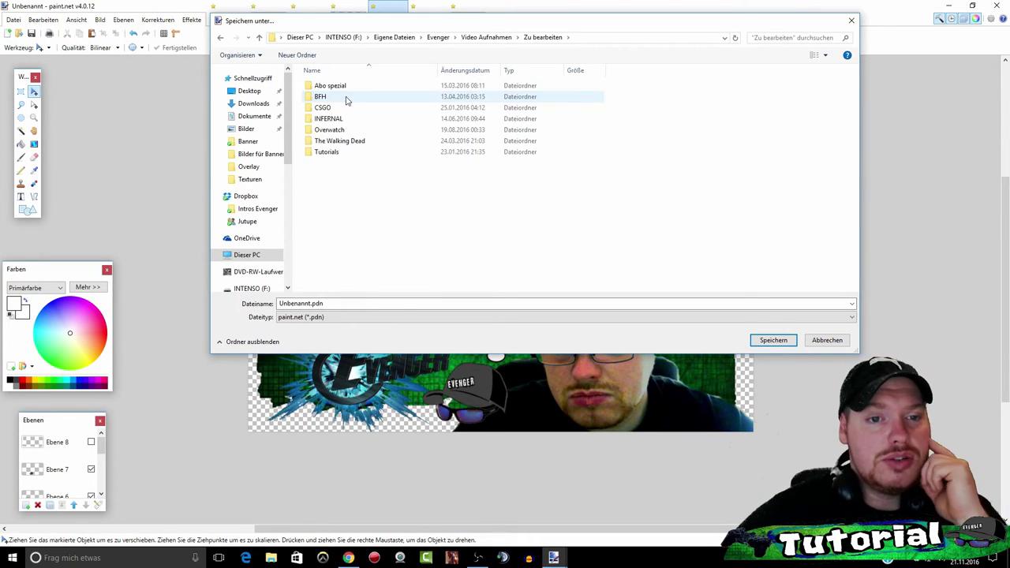
{"action": "left_click", "coordinate": [220, 37]}
{"action": "double_click", "coordinate": [345, 85]}
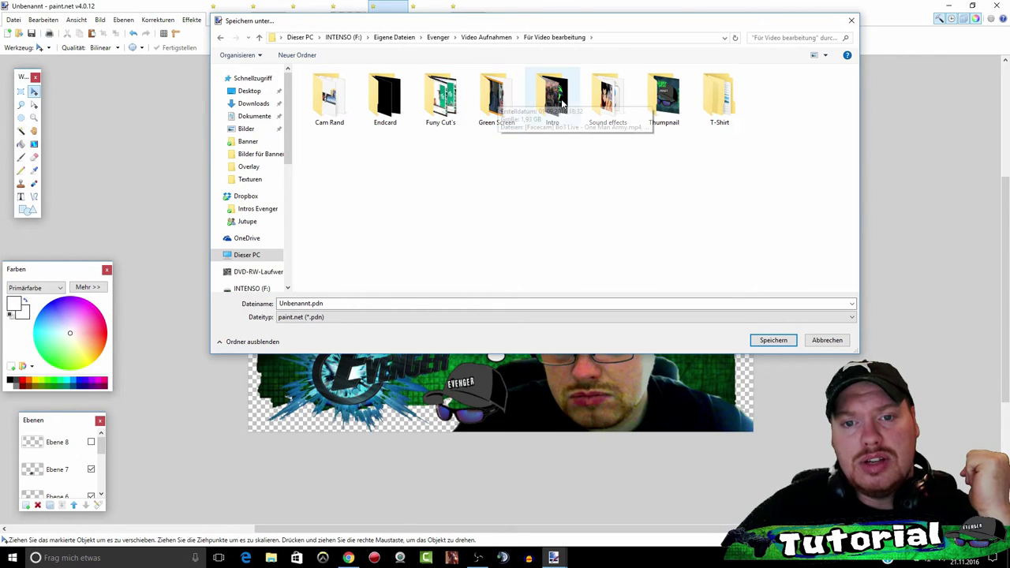
{"action": "double_click", "coordinate": [667, 98]}
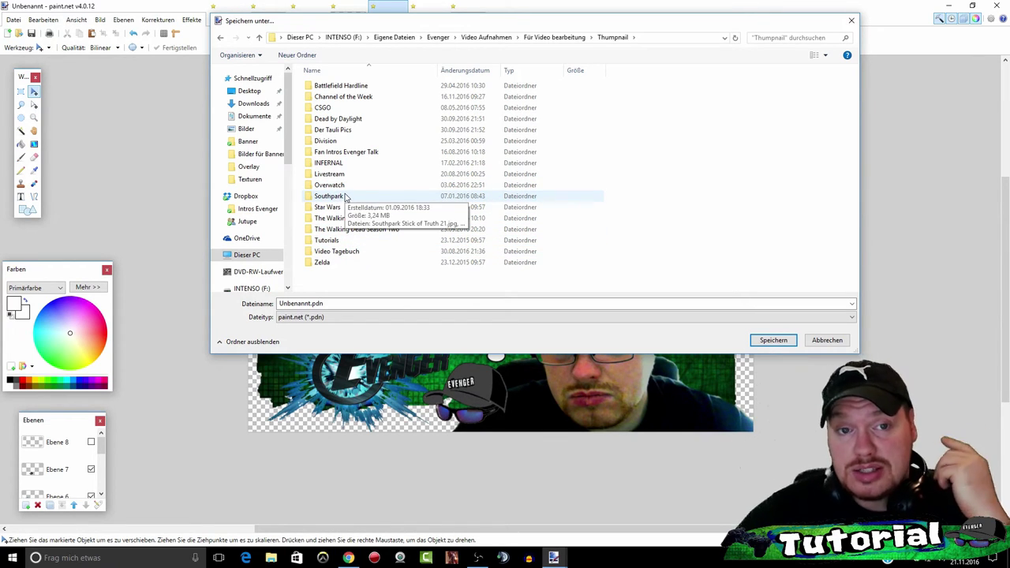
{"action": "mouse_move", "coordinate": [345, 197]}
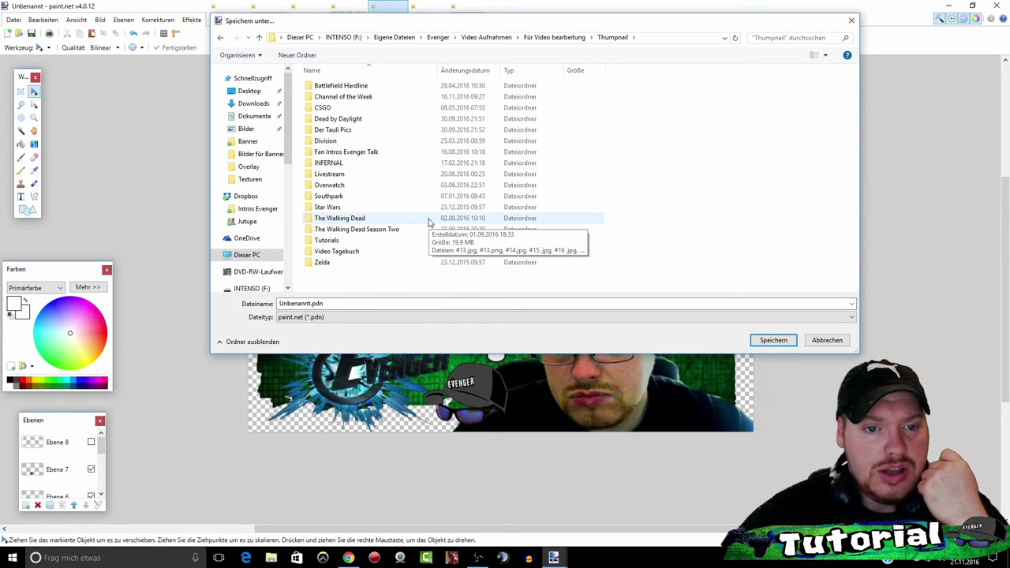
{"action": "double_click", "coordinate": [344, 241]}
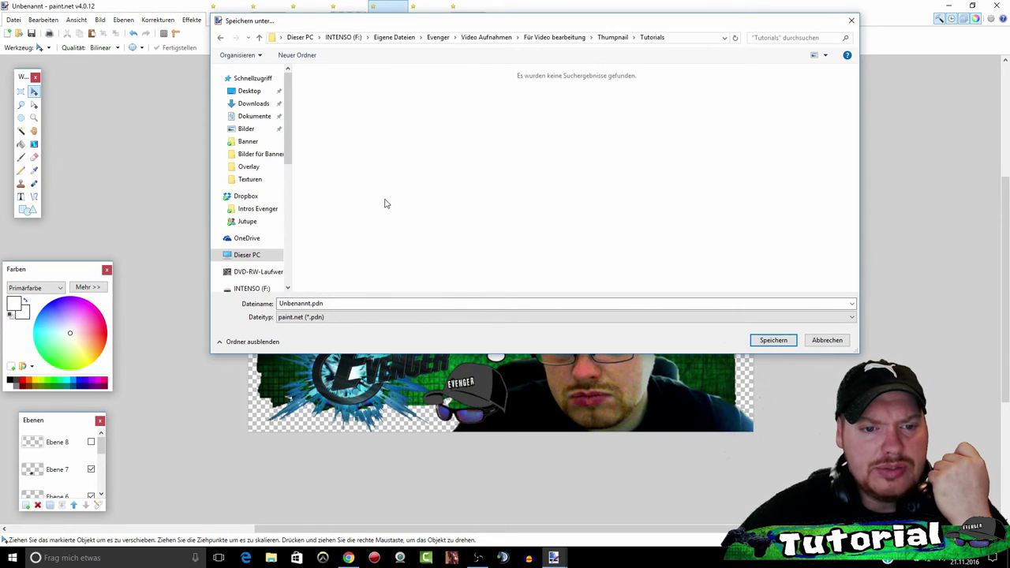
Step: Expand the Dateityp dropdown to list the available save formats
{"action": "left_click", "coordinate": [386, 318]}
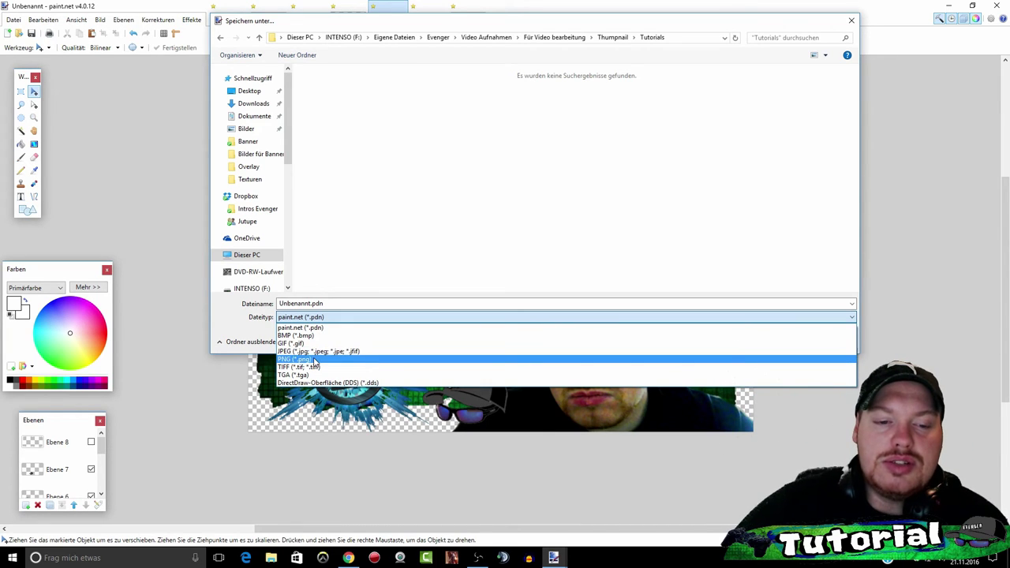
Step: Save as JPEG named Paint.net.jpg at quality 100, flattening the layers
{"action": "left_click", "coordinate": [316, 354]}
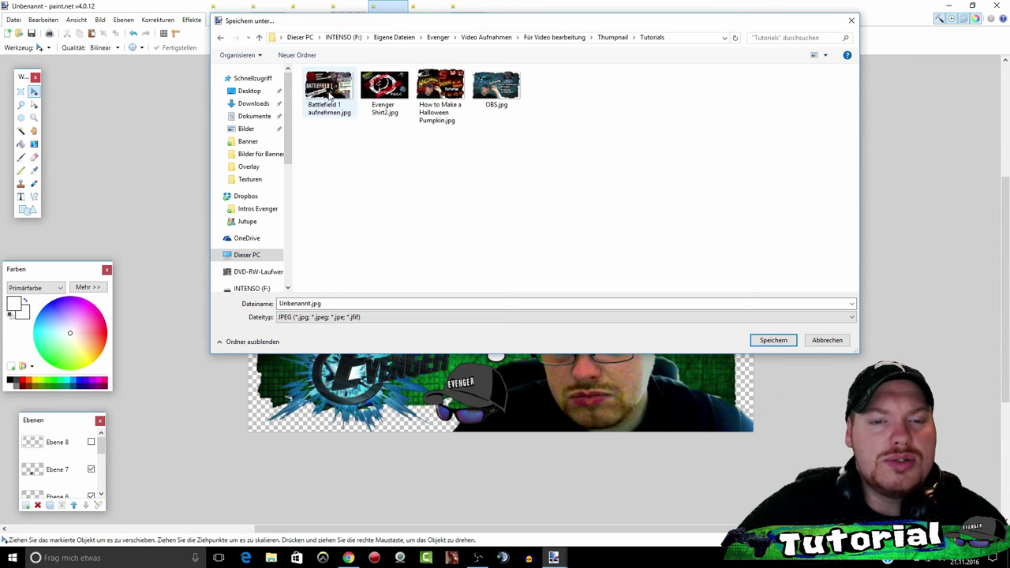
{"action": "mouse_move", "coordinate": [328, 87]}
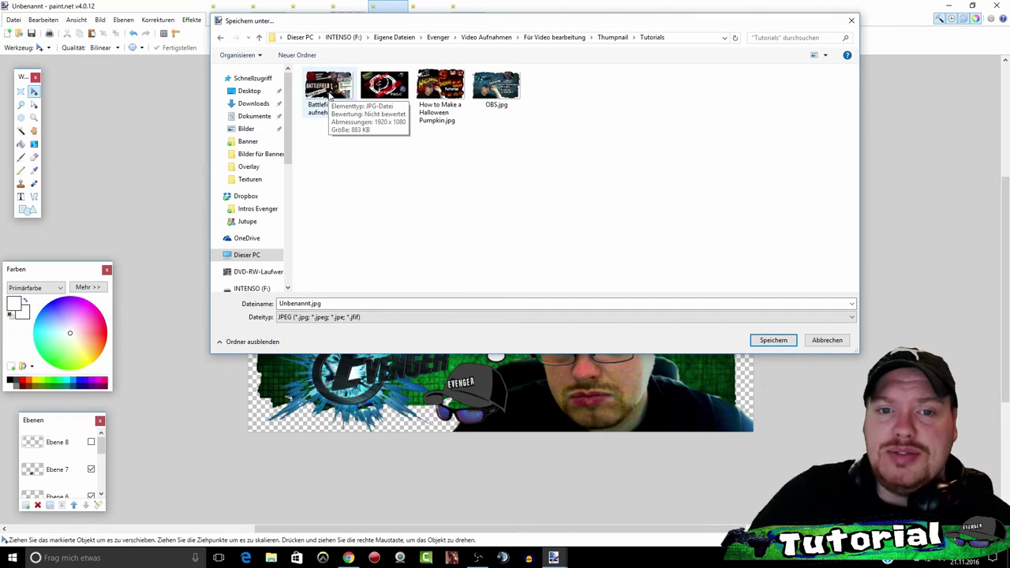
{"action": "double_click", "coordinate": [331, 303]}
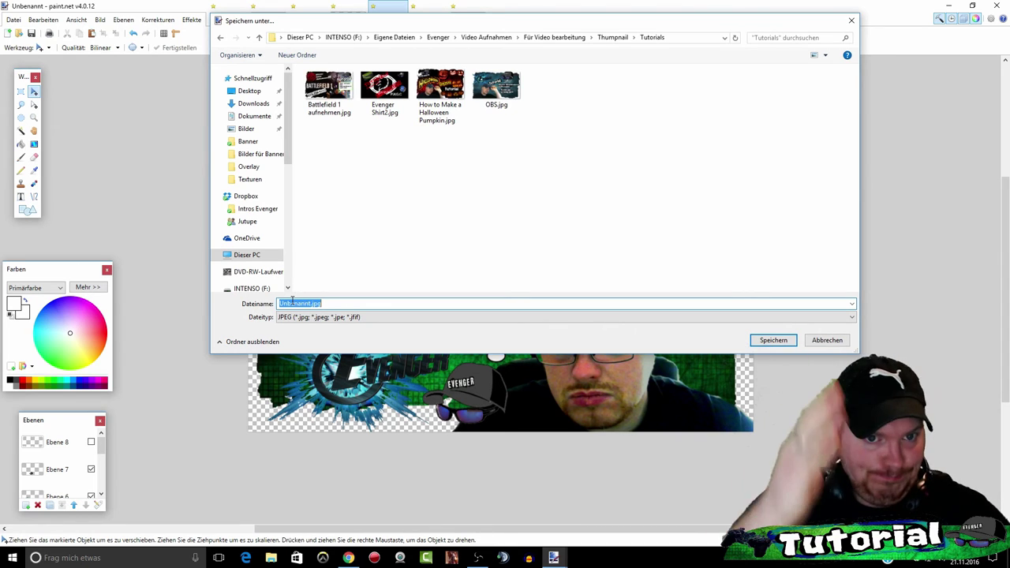
{"action": "type", "text": "Paint.net"}
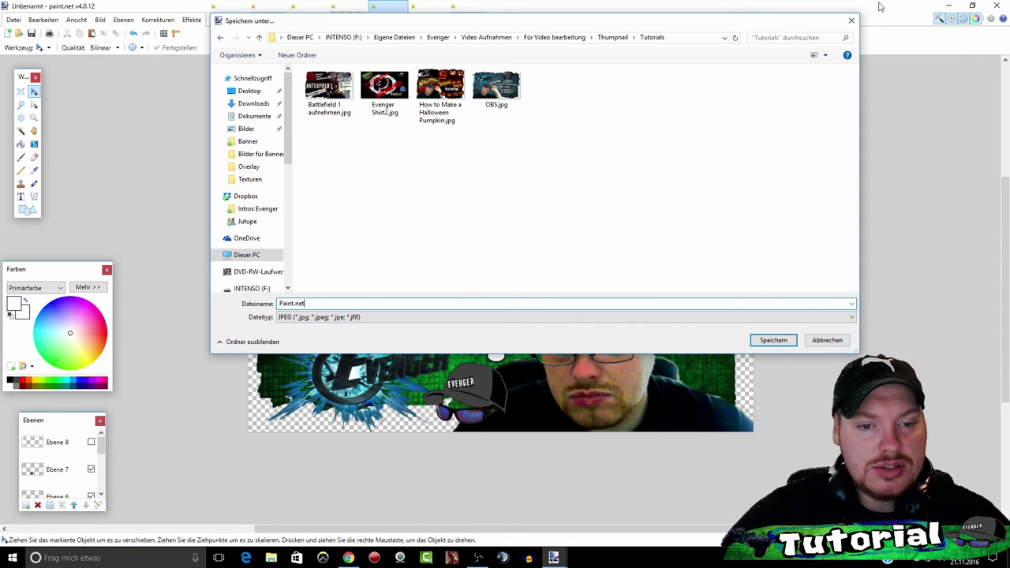
{"action": "left_click", "coordinate": [774, 341]}
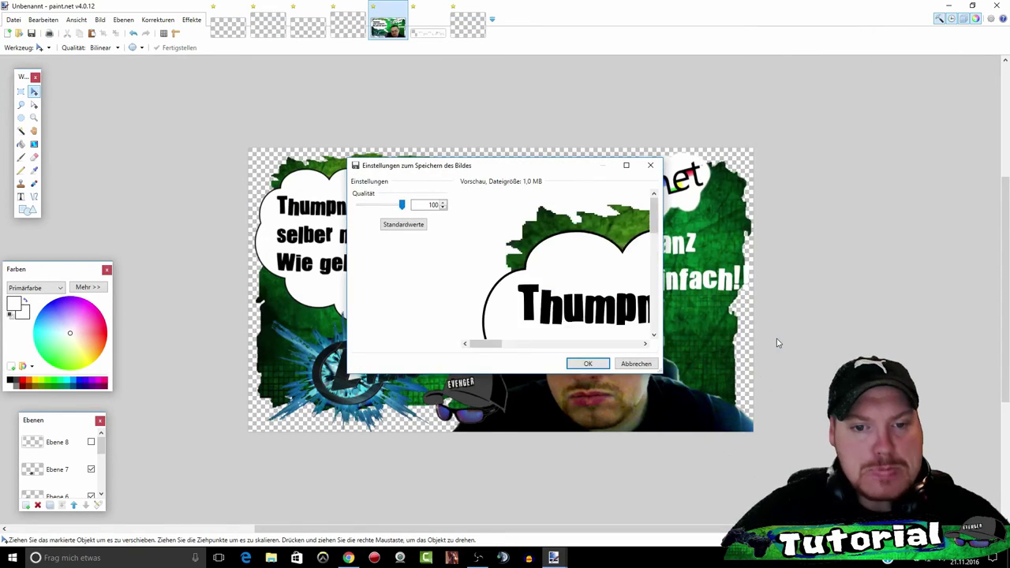
{"action": "left_click", "coordinate": [588, 363]}
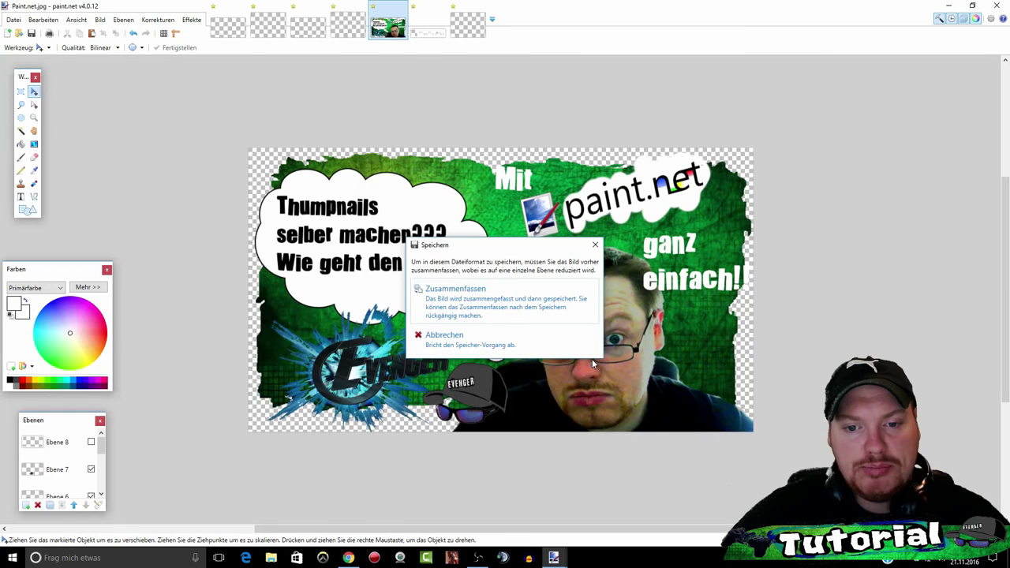
{"action": "left_click", "coordinate": [514, 321]}
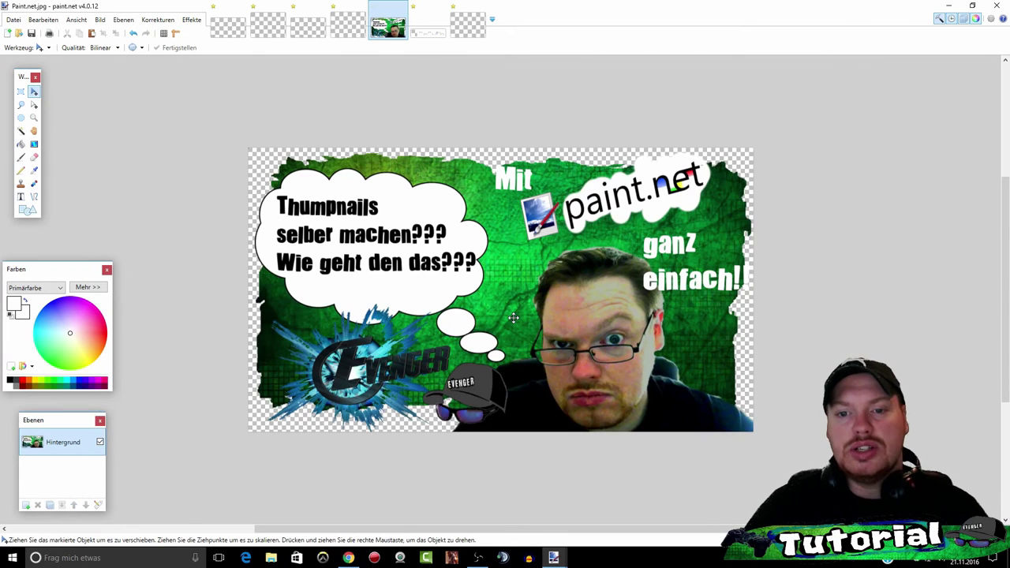